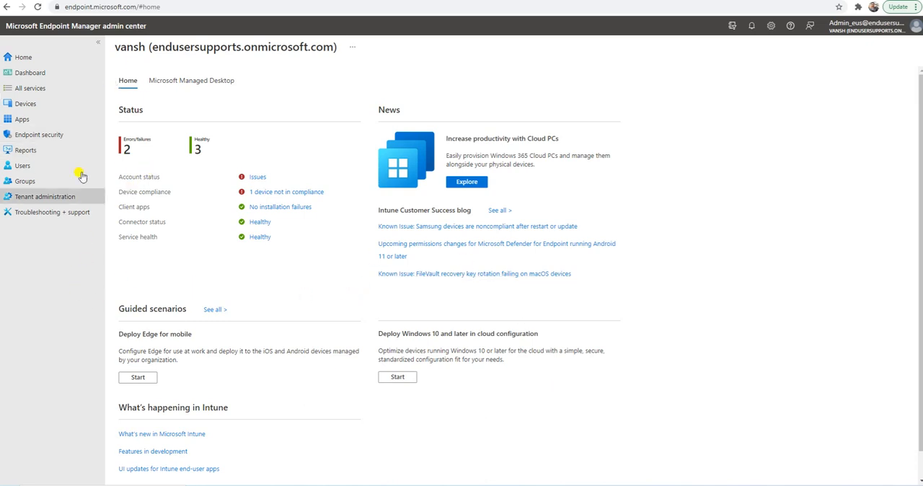
Open the notification templates under the device compliance policies and start creating a new notification.
left_click(37, 103)
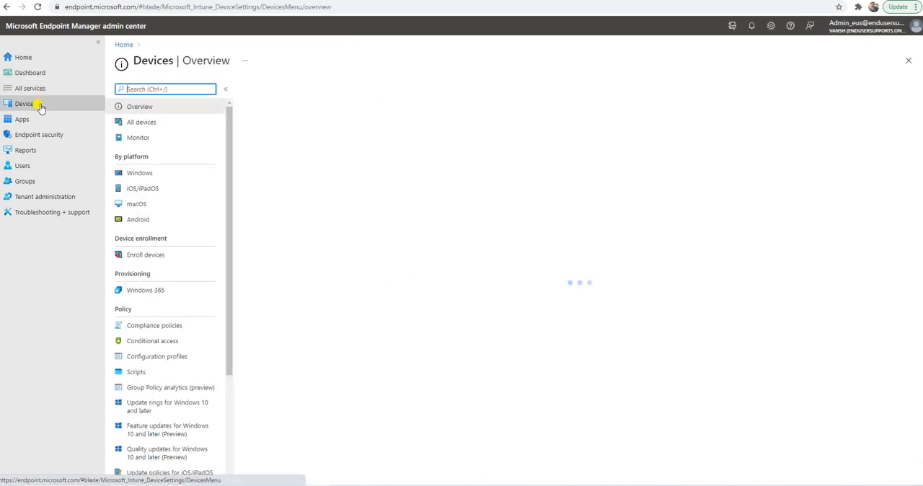
left_click(139, 327)
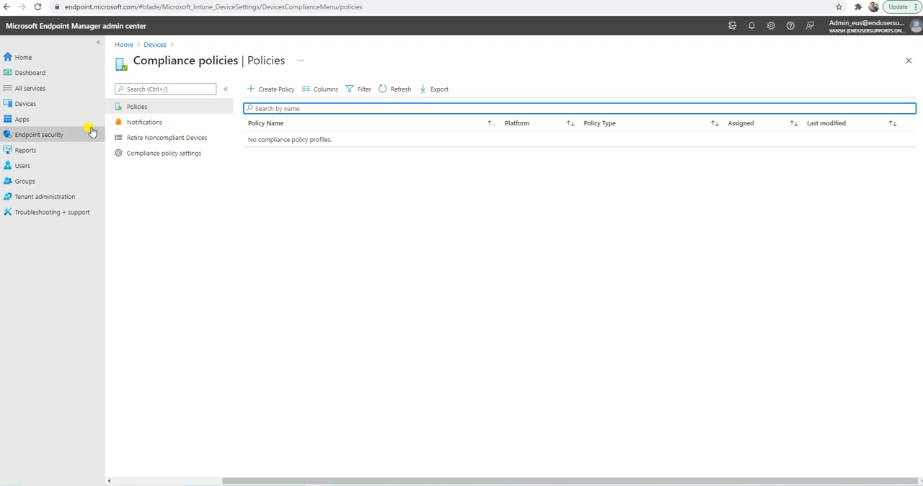
left_click(147, 124)
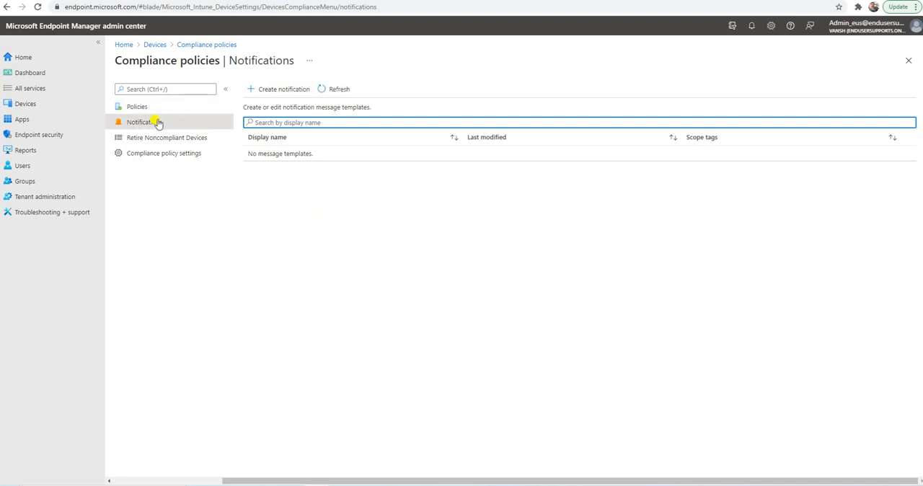
left_click(273, 91)
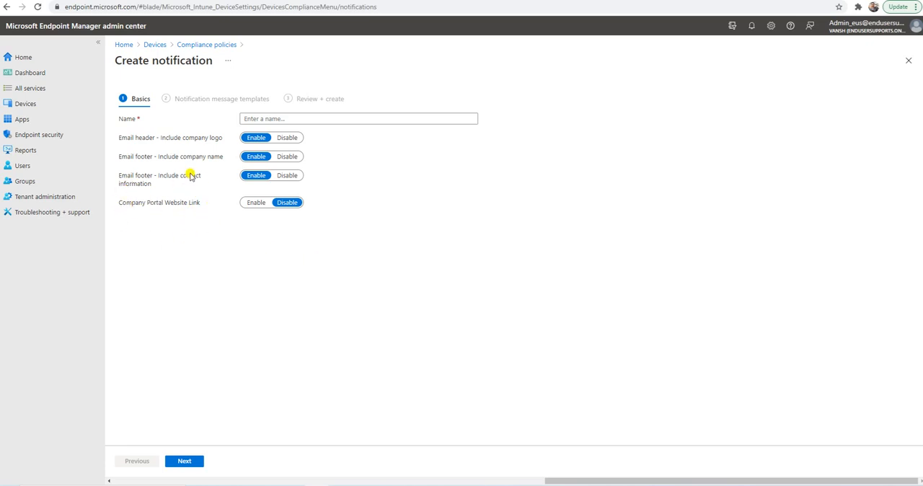
Name the notification "Windows Notification", keep the Company Portal website link disabled, and continue to the message templates.
left_click(254, 204)
left_click(285, 203)
left_click(288, 118)
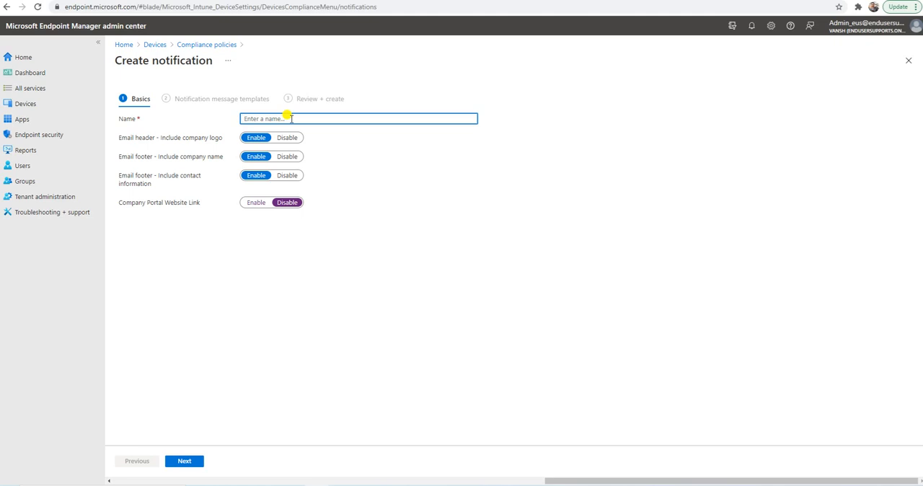
type("Windows")
type("C")
key("BackSpace")
type("Notification")
left_click(368, 276)
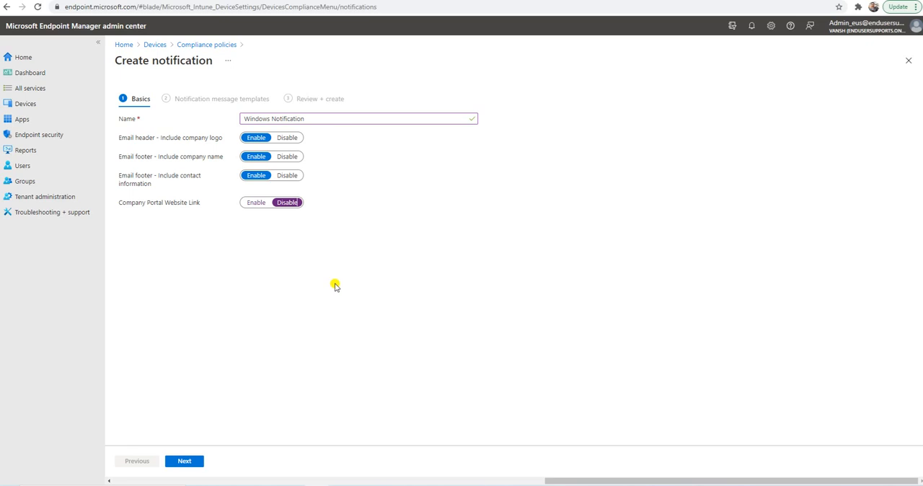
left_click(181, 461)
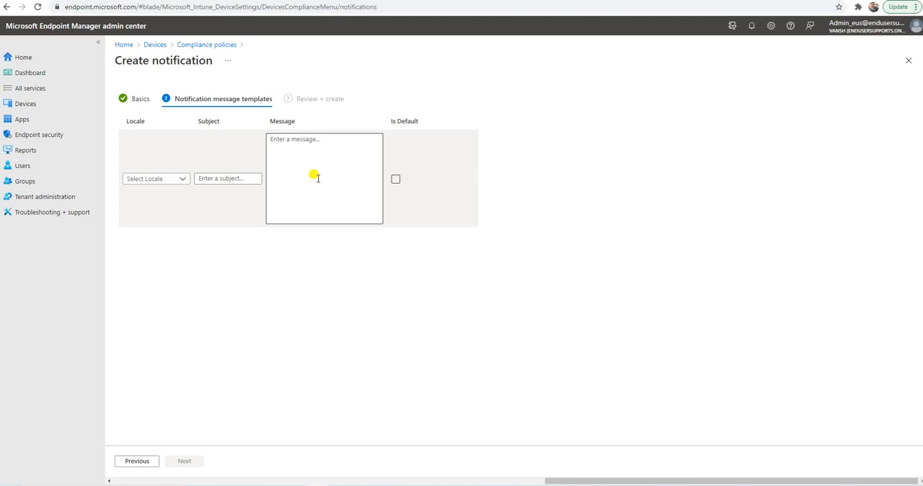
Set the first message template's locale to English (United States) and its subject to "Non Compliance".
left_click(141, 178)
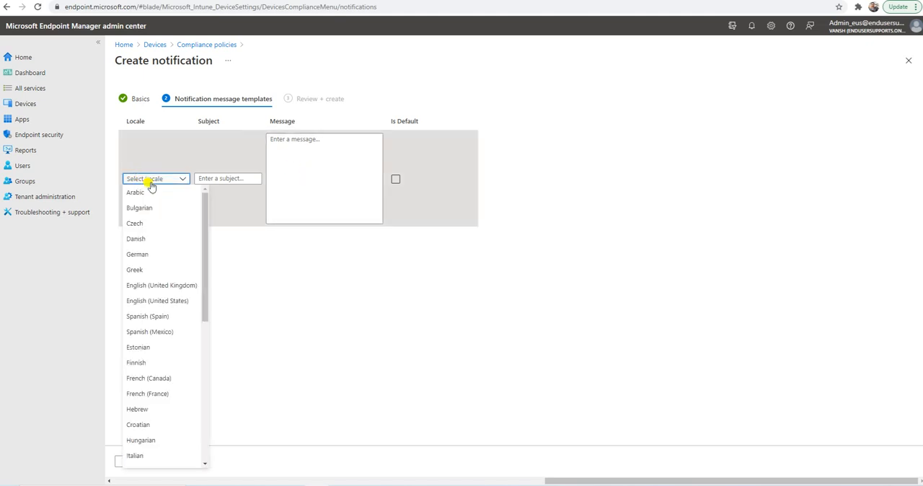
left_click(165, 300)
left_click(206, 203)
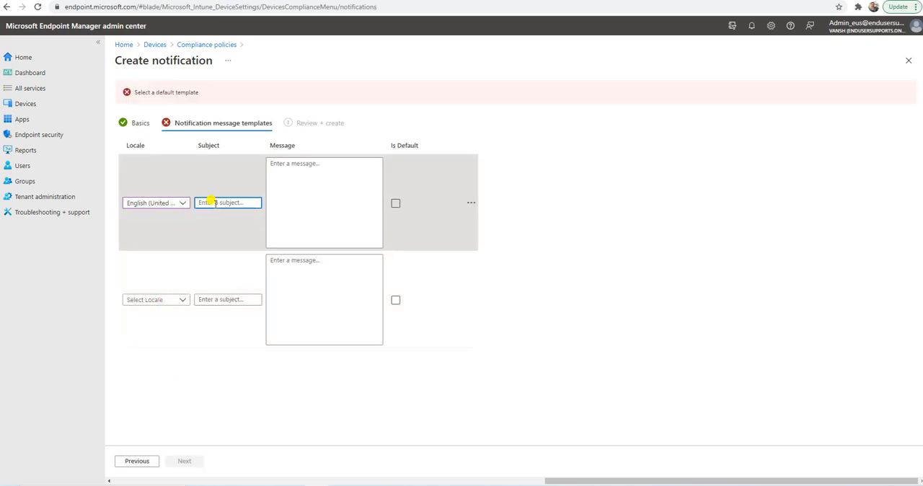
type("Noncompliance")
Enter the template message "You'r Dvice is not compliance, please connect with the EUS team.".
left_click(336, 173)
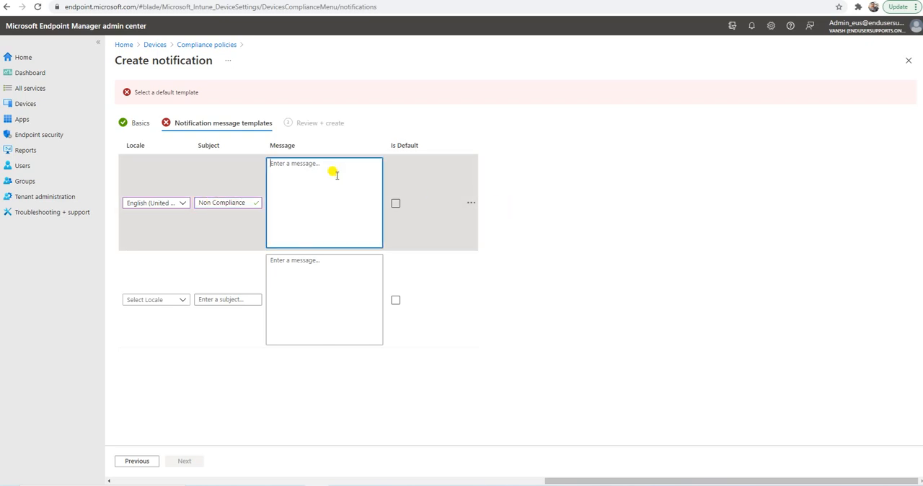
type("You'r Dvice as not compliance, please")
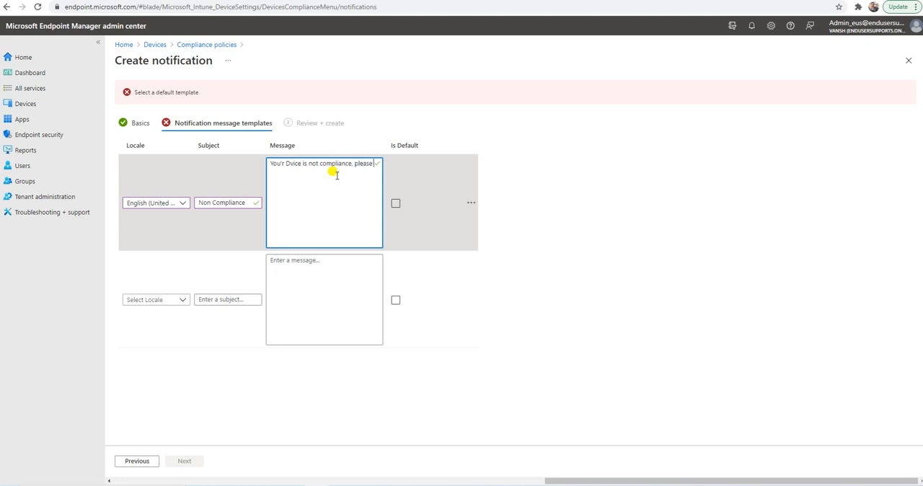
type(" connect with the EUS team.")
Mark the English (United States) message template as default and create the notification.
left_click(395, 203)
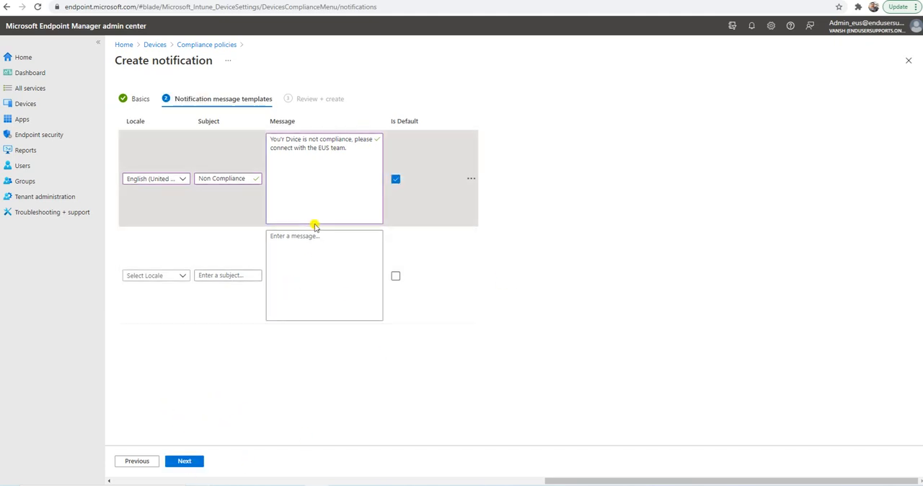
left_click_drag(354, 152, 262, 130)
left_click(264, 372)
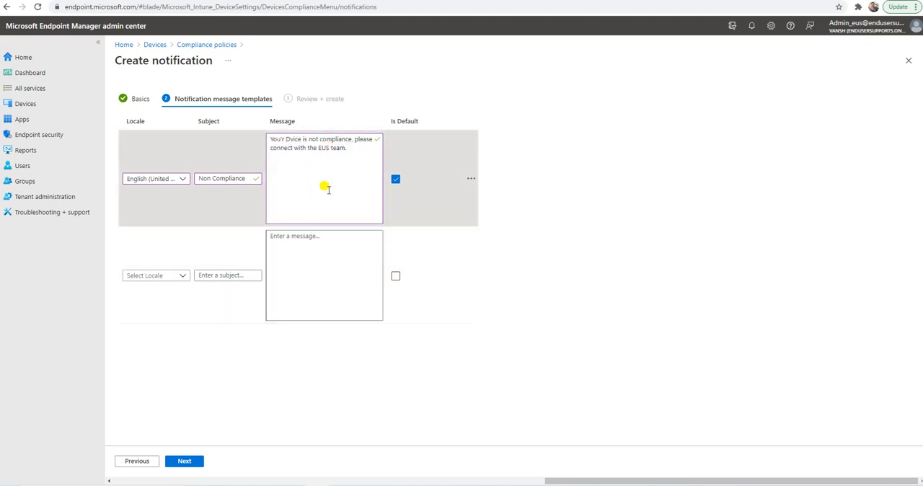
left_click(353, 148)
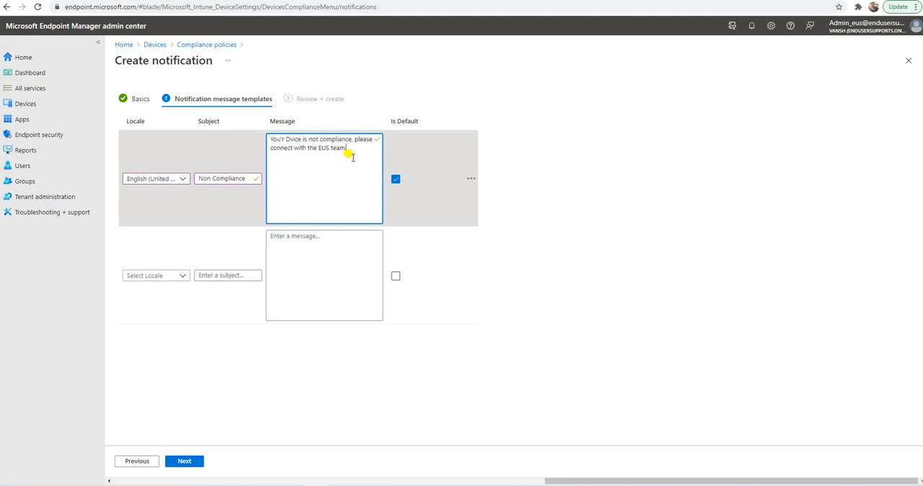
left_click(185, 464)
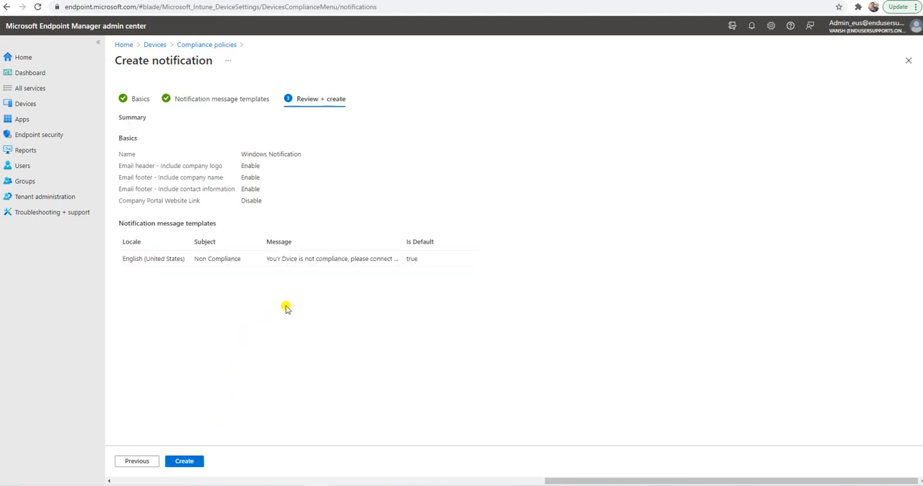
left_click(189, 460)
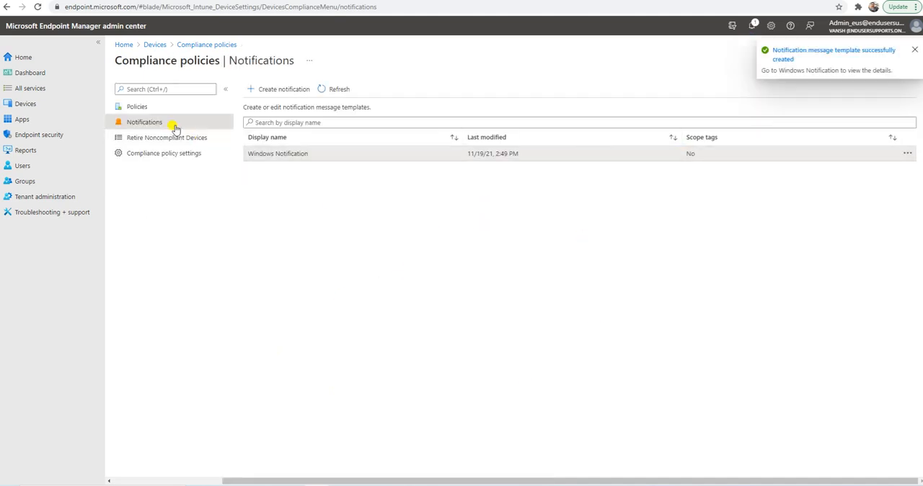
Start a new compliance policy for the Windows 10 and later platform.
left_click(146, 107)
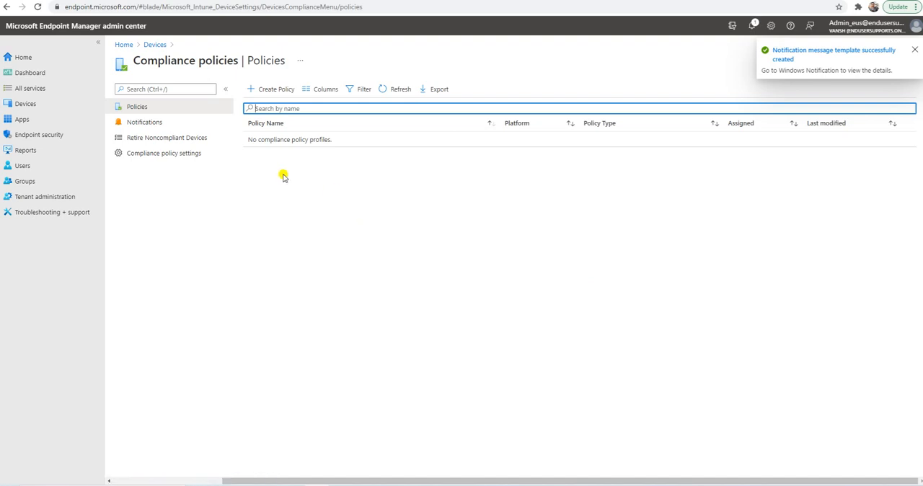
left_click(272, 90)
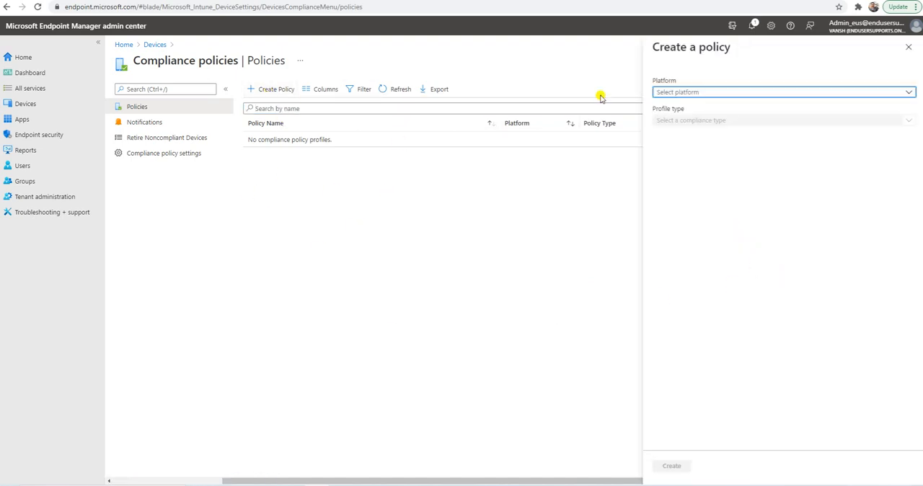
left_click(697, 93)
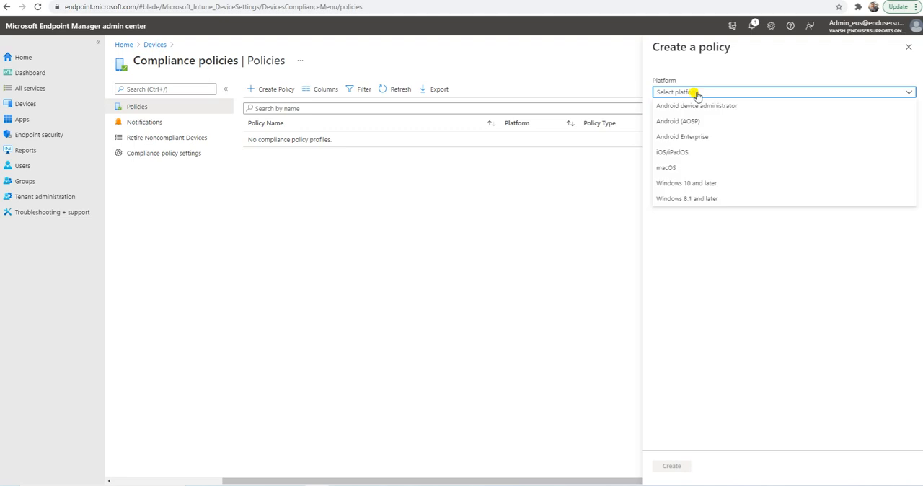
left_click(689, 185)
left_click(664, 466)
Enter "Windows Compliance policy" as both the policy's name and description, and continue to the compliance settings.
left_click(290, 119)
type("Windows")
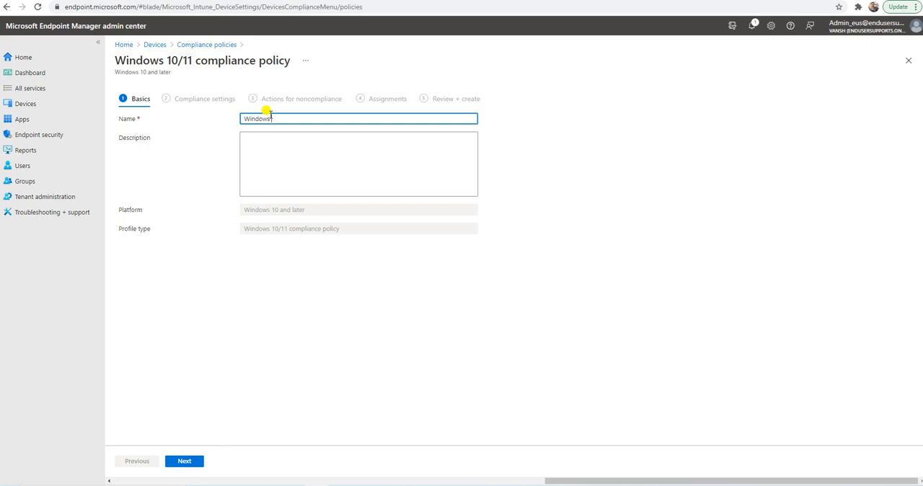
type(" Compliance policy")
left_click(310, 164)
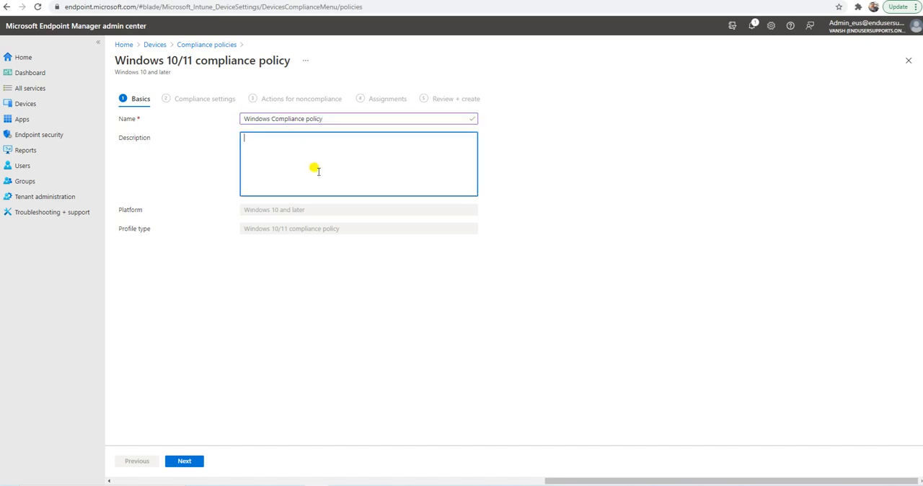
triple_click(342, 117)
key("ctrl+c")
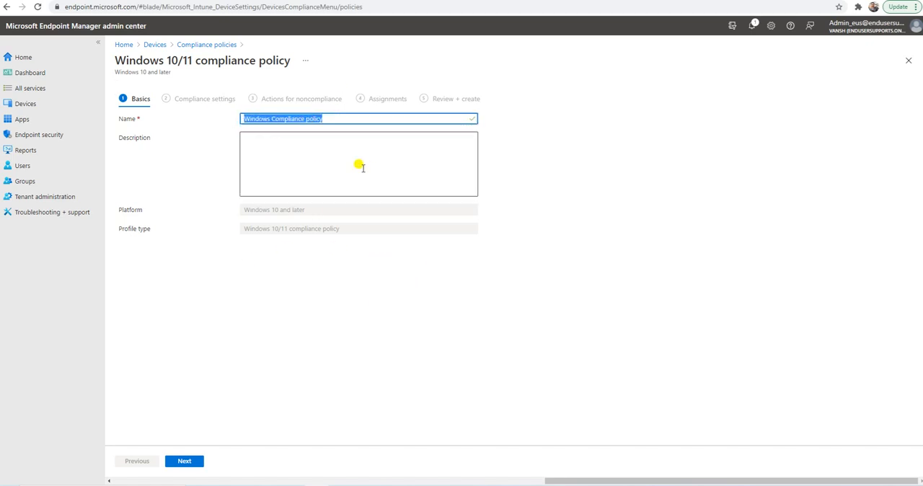
left_click(318, 145)
key("ctrl+v")
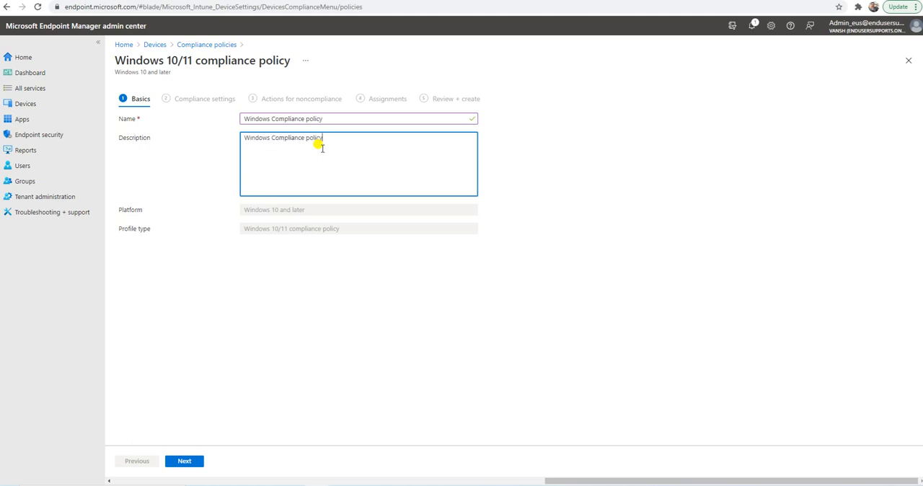
left_click(201, 461)
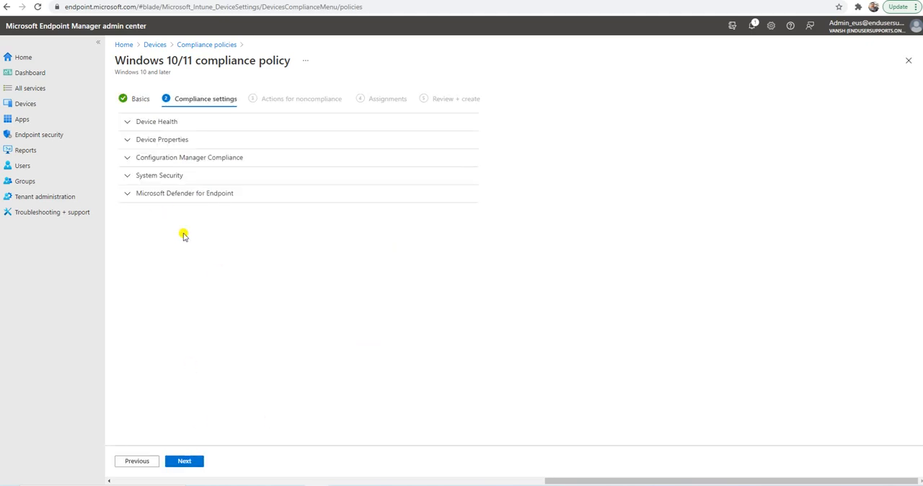
Try requiring BitLocker in the Device Health settings and return it to Not configured.
left_click(150, 122)
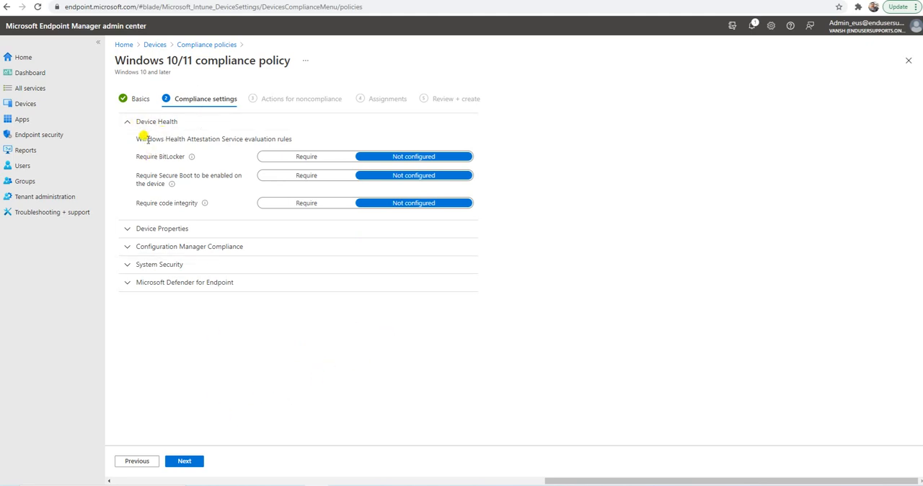
left_click_drag(135, 156, 185, 157)
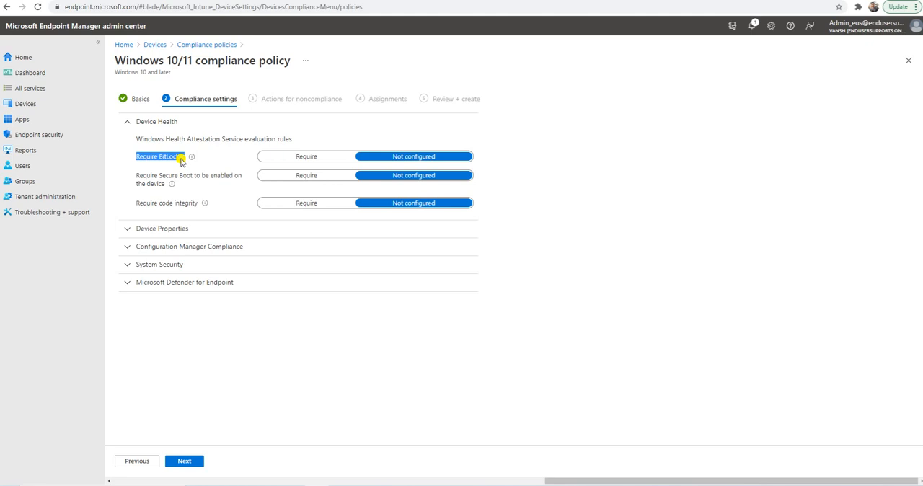
left_click_drag(182, 160, 278, 161)
left_click(288, 159)
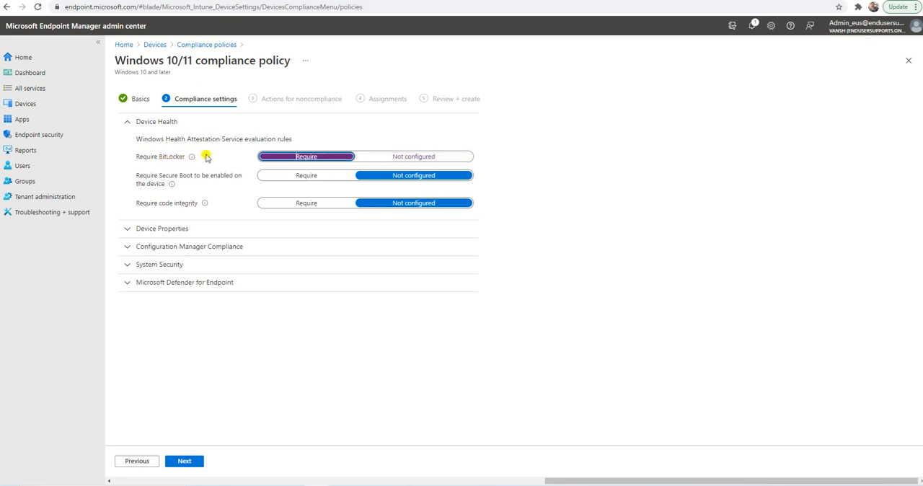
left_click(417, 156)
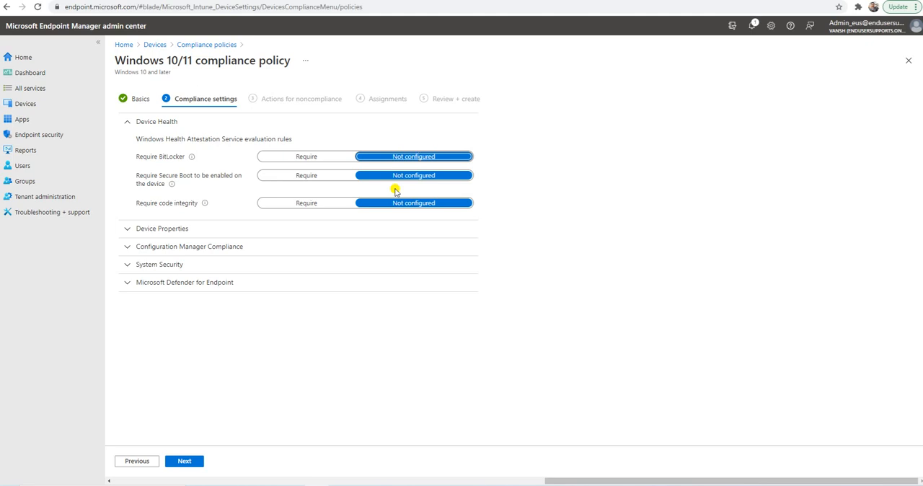
left_click(152, 122)
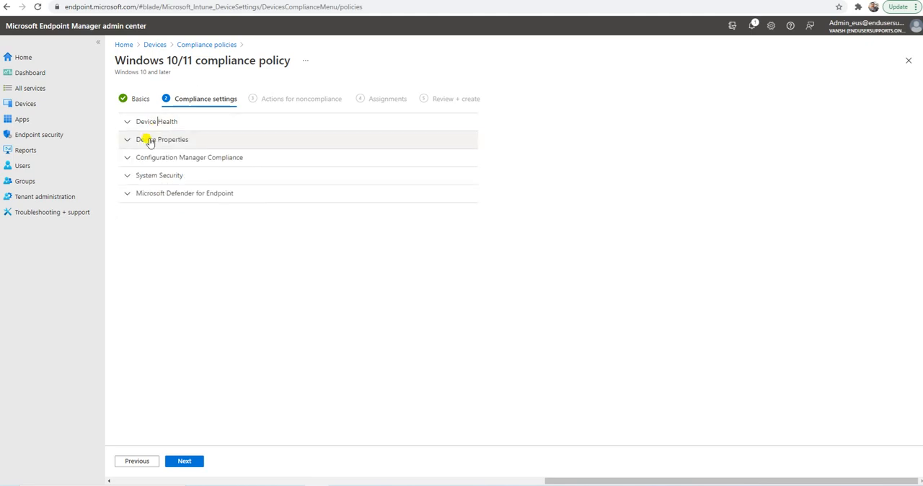
Examine the operating system version settings under Device Properties and the Configuration Manager Compliance setting.
left_click(150, 140)
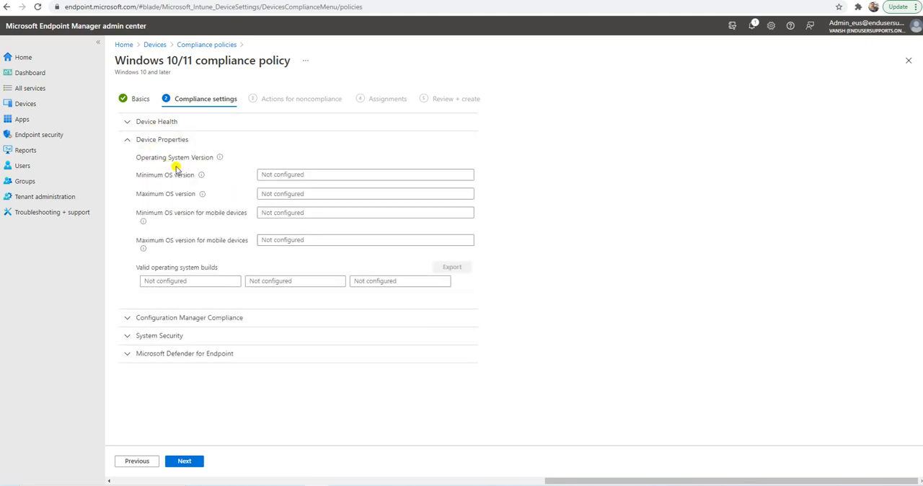
left_click_drag(137, 157, 210, 157)
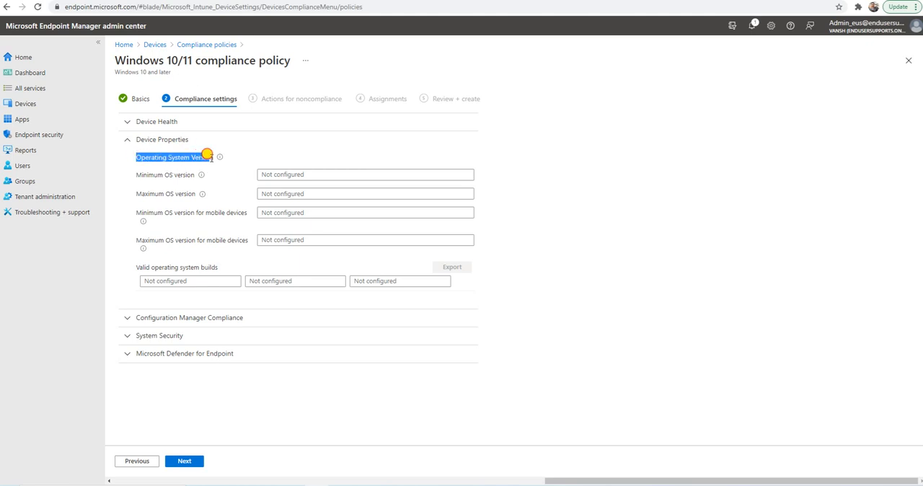
left_click(596, 224)
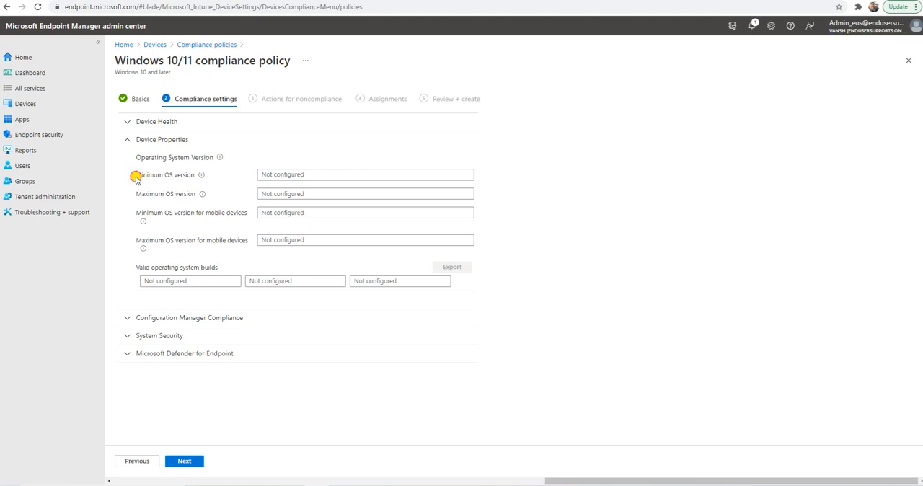
left_click_drag(136, 175, 213, 184)
left_click(264, 173)
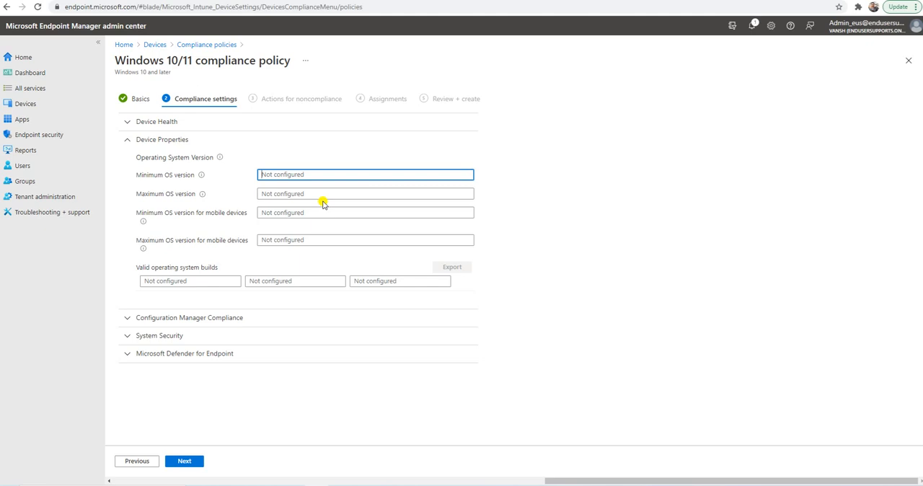
left_click_drag(136, 195, 218, 222)
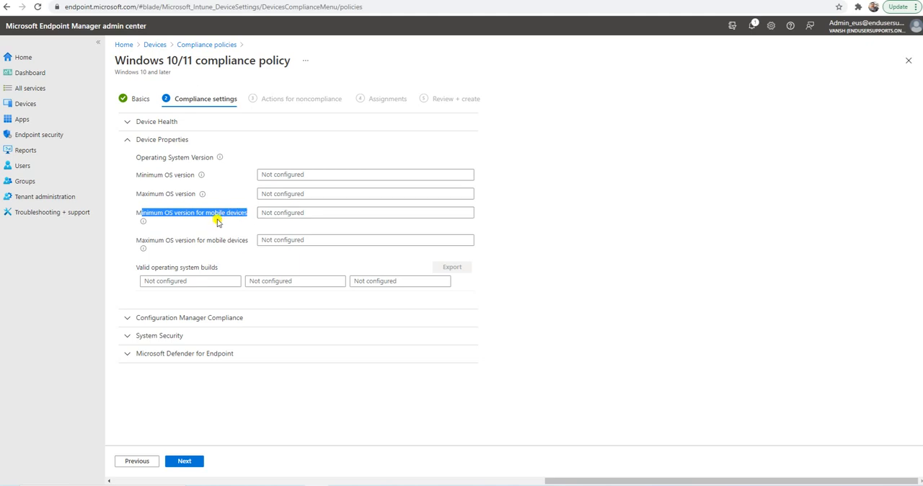
left_click_drag(141, 240, 245, 240)
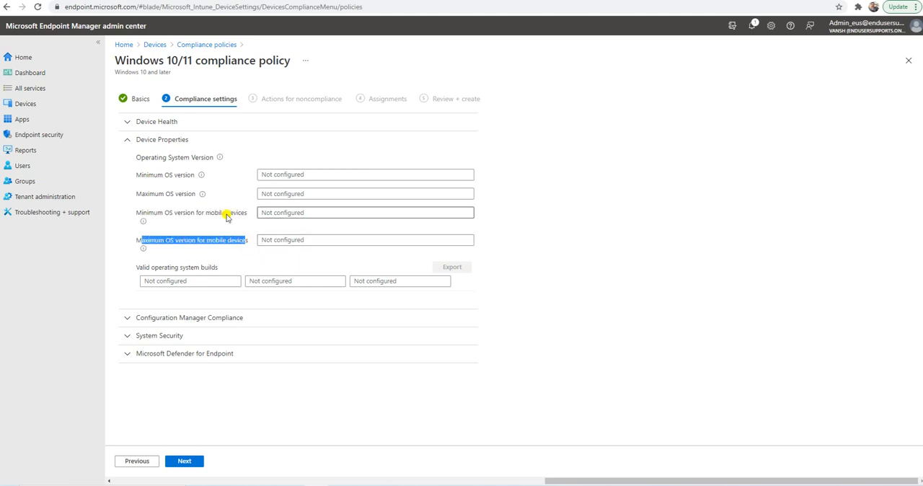
left_click(273, 172)
left_click(276, 193)
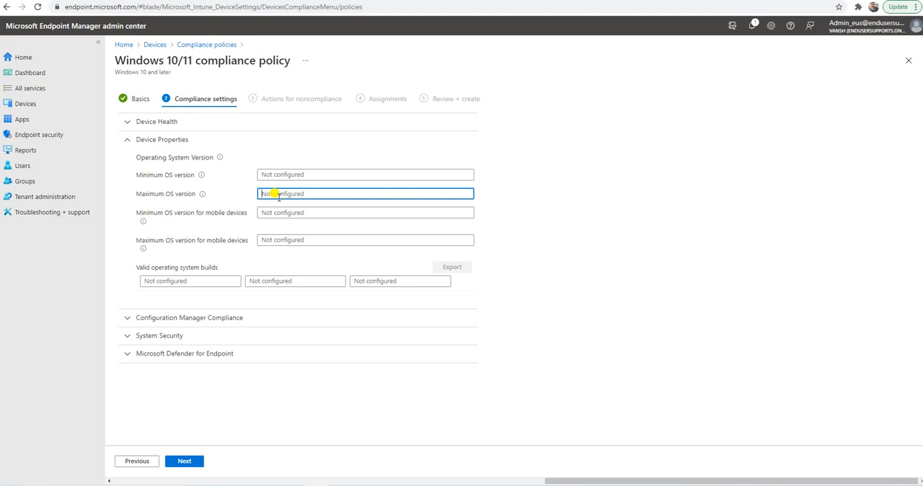
left_click(165, 139)
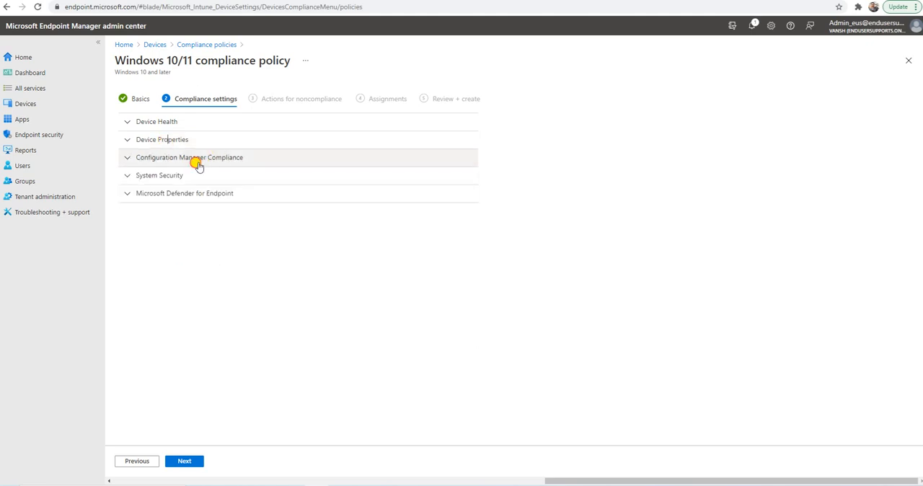
left_click(196, 159)
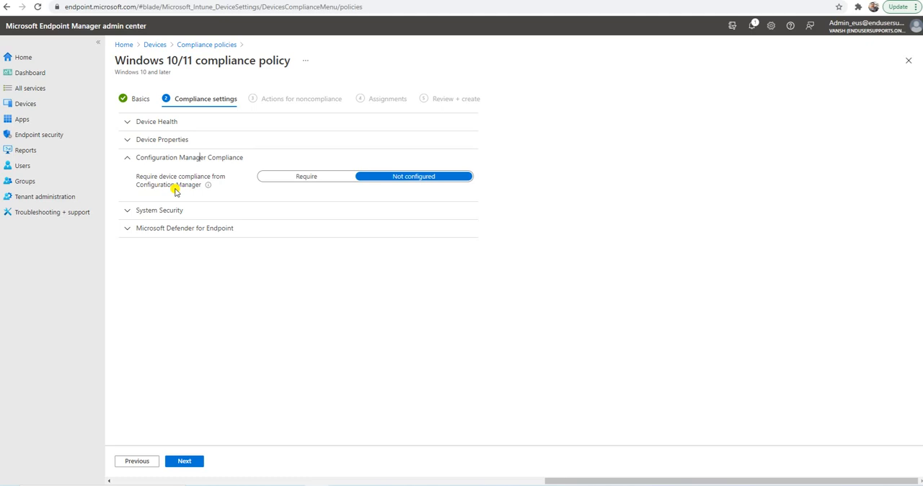
left_click(170, 157)
Open the System Security settings and examine the requirement for a password to unlock mobile devices.
left_click(171, 175)
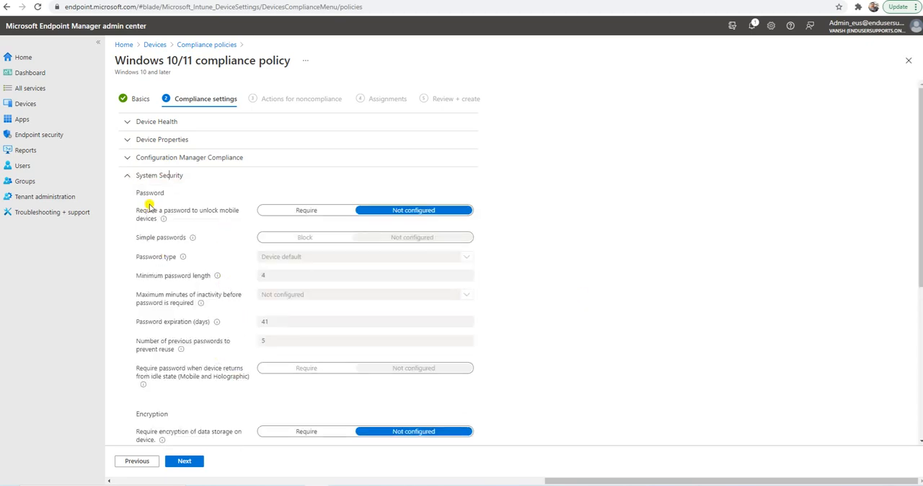
left_click_drag(137, 212, 240, 222)
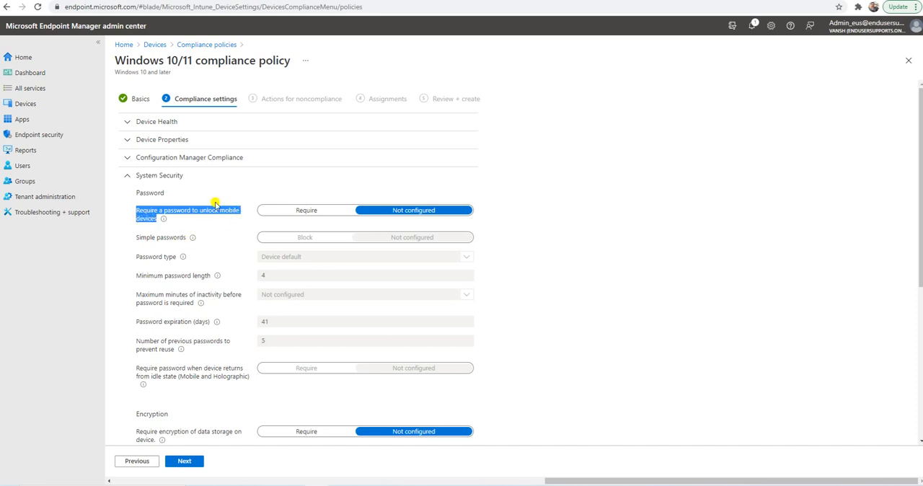
left_click(223, 234)
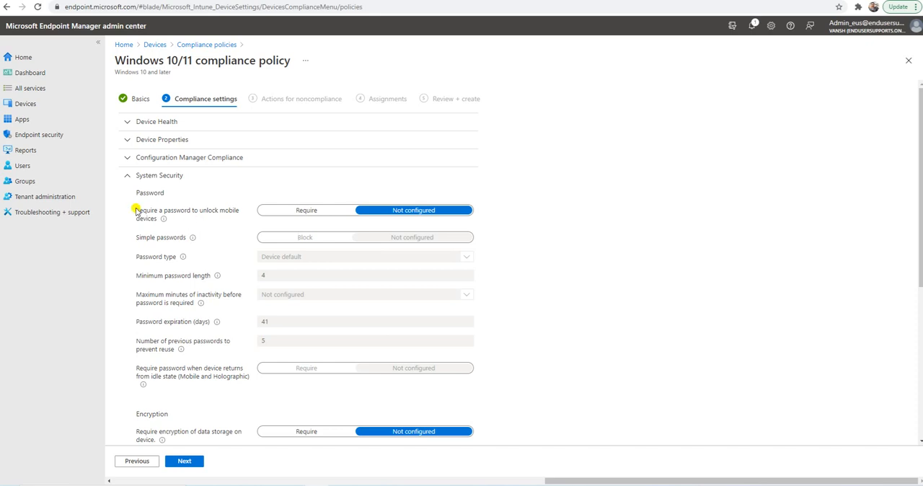
left_click_drag(136, 210, 195, 229)
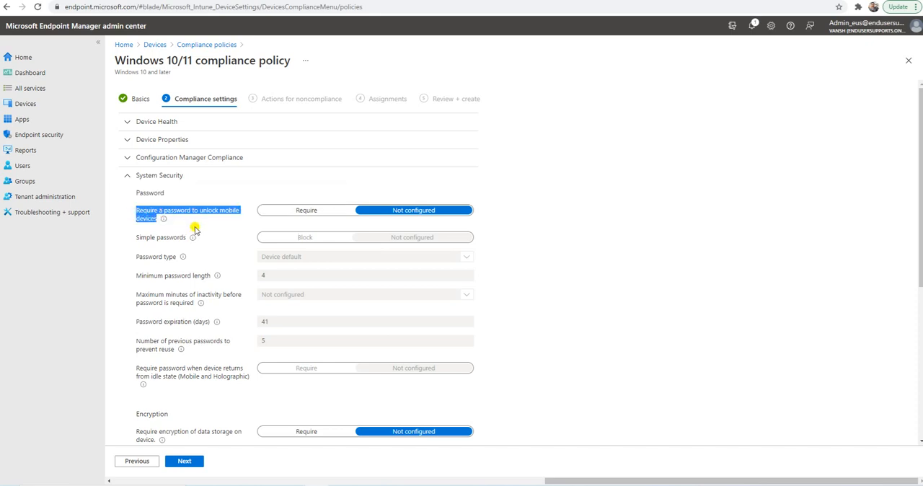
left_click(195, 229)
left_click_drag(135, 209, 224, 216)
Require a password to unlock mobile devices, and try blocking simple passwords before returning that setting to Not configured.
left_click(282, 214)
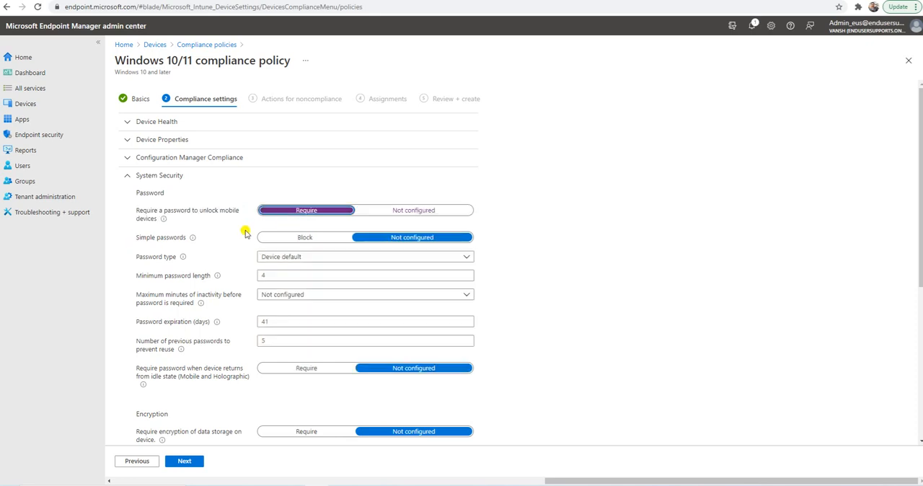
left_click_drag(135, 242, 290, 238)
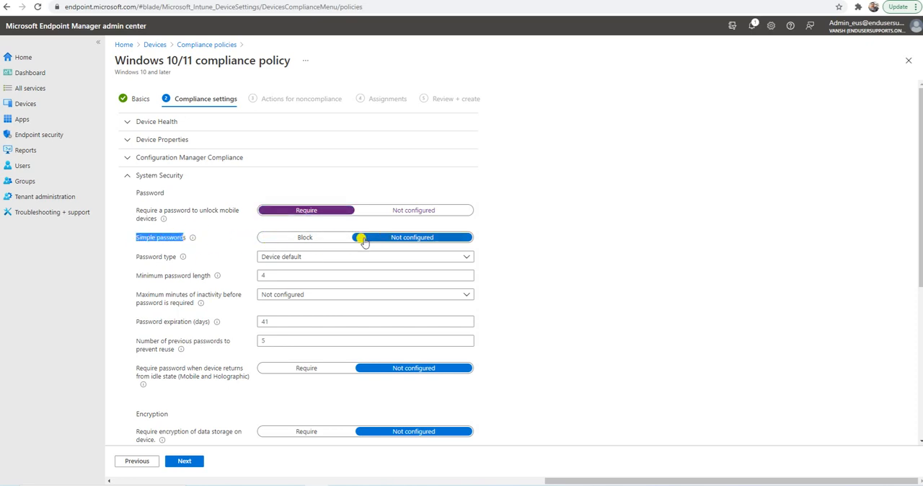
left_click(289, 238)
left_click(391, 237)
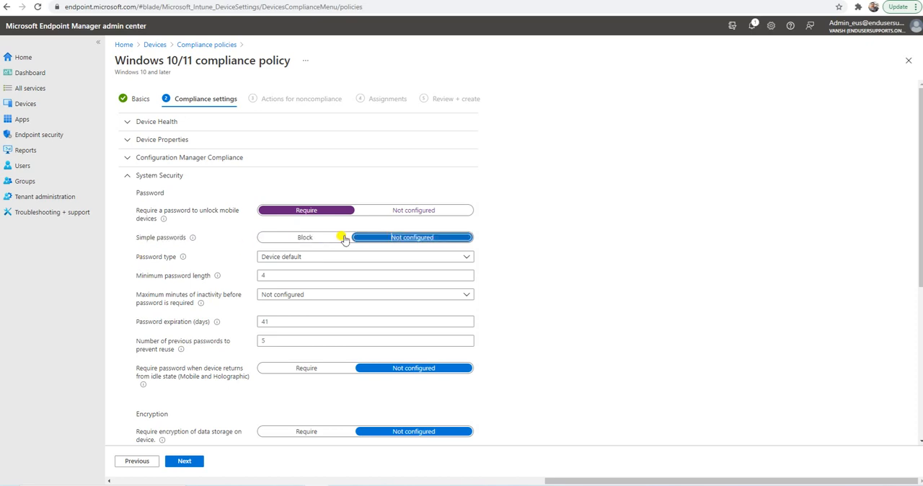
Set the password type to Alphanumeric.
left_click(144, 276)
left_click(284, 258)
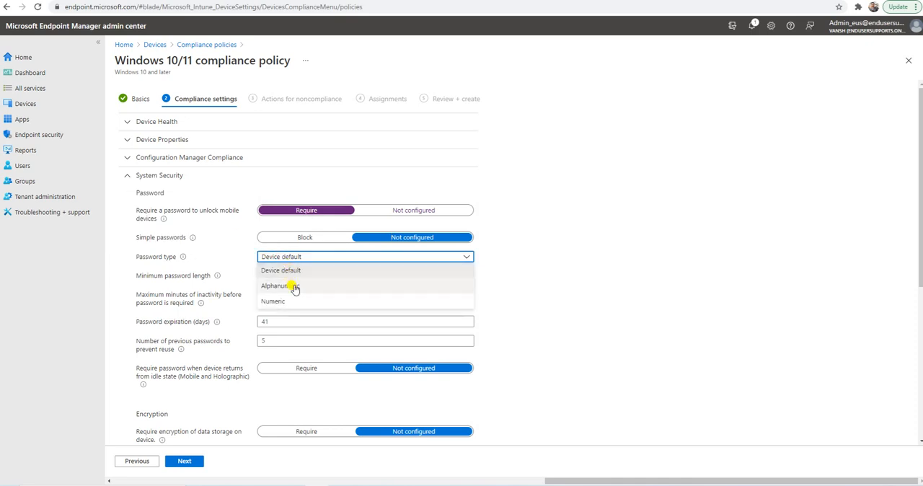
left_click(293, 286)
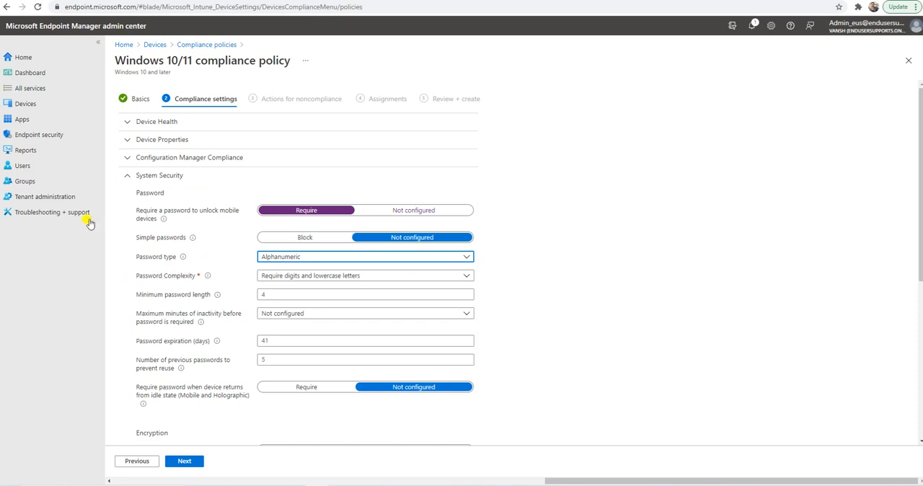
Set the password complexity to require digits, lowercase and uppercase letters.
left_click(138, 277)
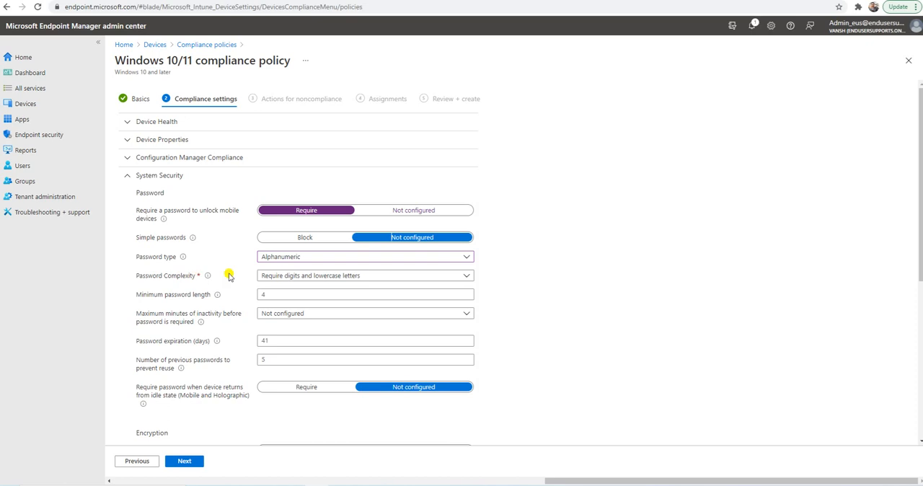
left_click(268, 293)
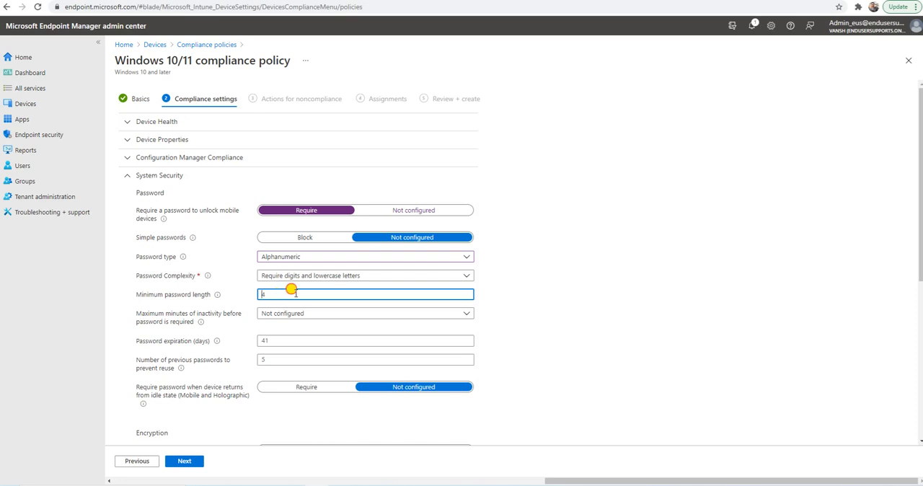
left_click(326, 276)
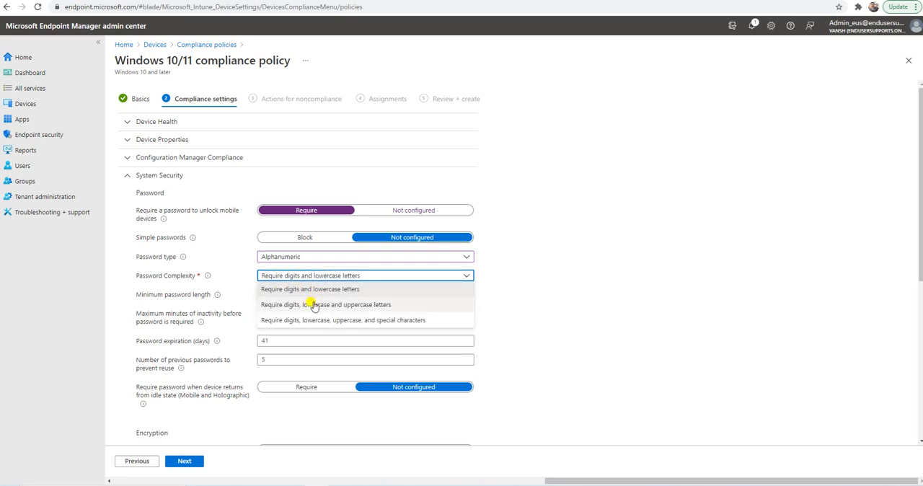
left_click(310, 305)
left_click(312, 291)
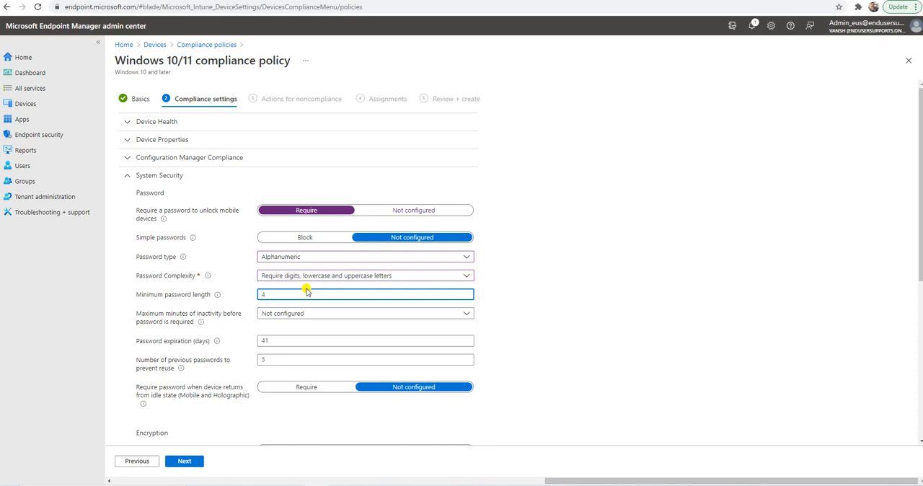
left_click(297, 280)
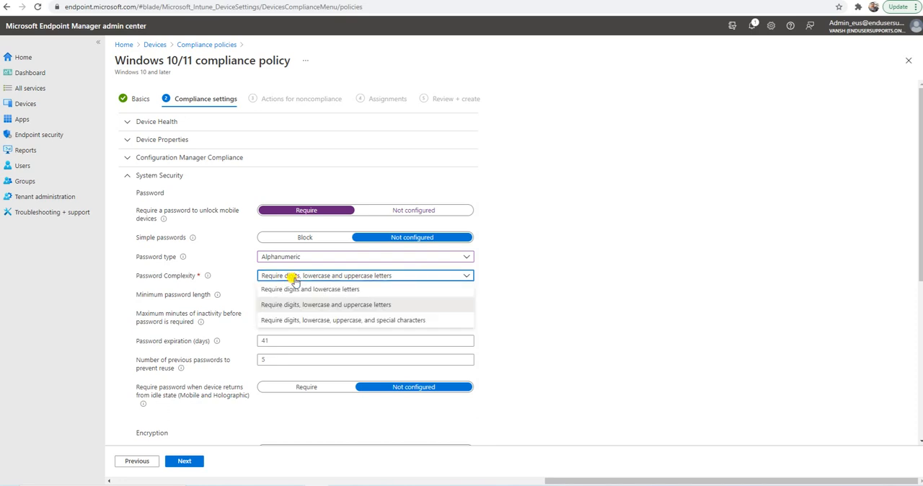
left_click(294, 280)
Review the remaining password settings and return the mobile device unlock password requirement to Not configured.
left_click(274, 294)
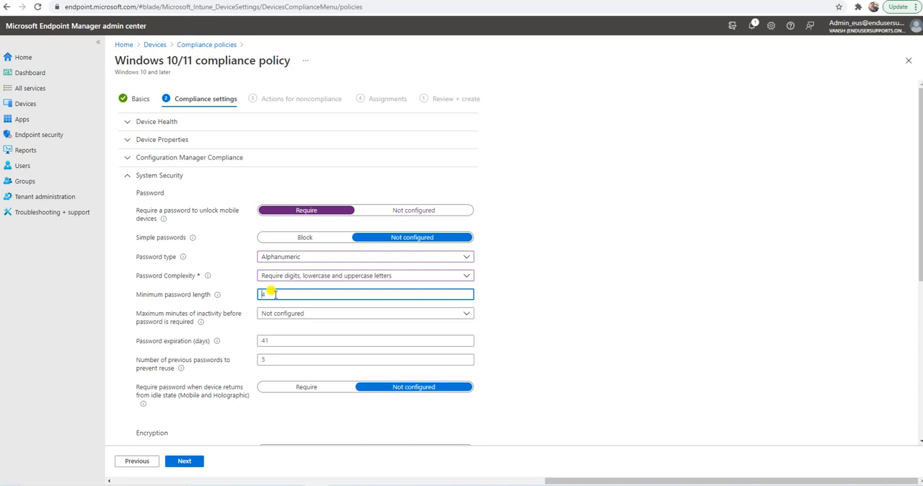
left_click(138, 313)
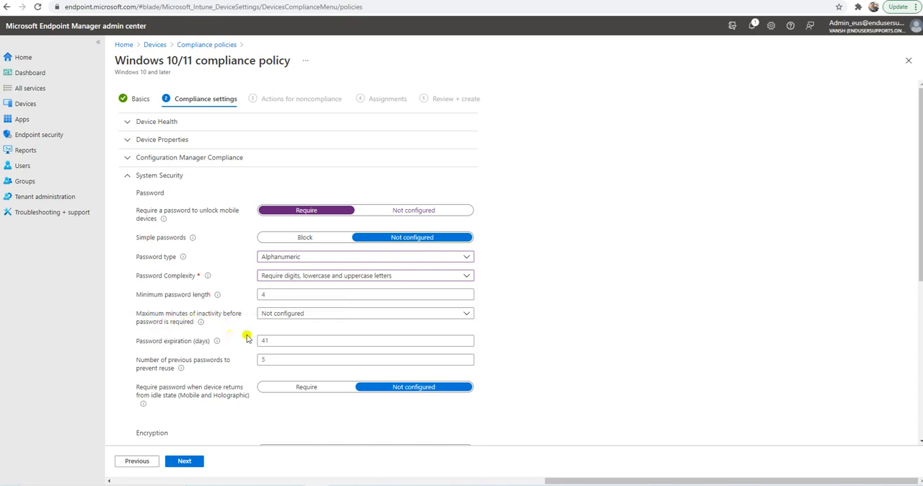
left_click(150, 345)
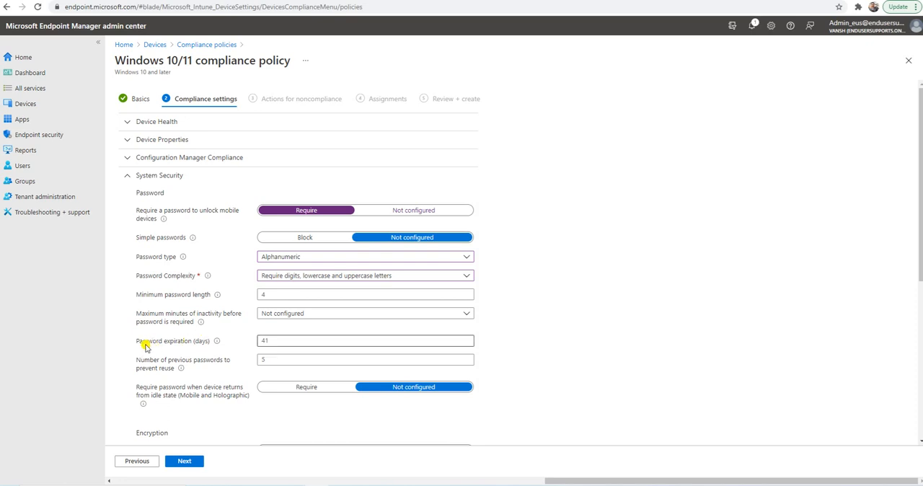
left_click(168, 362)
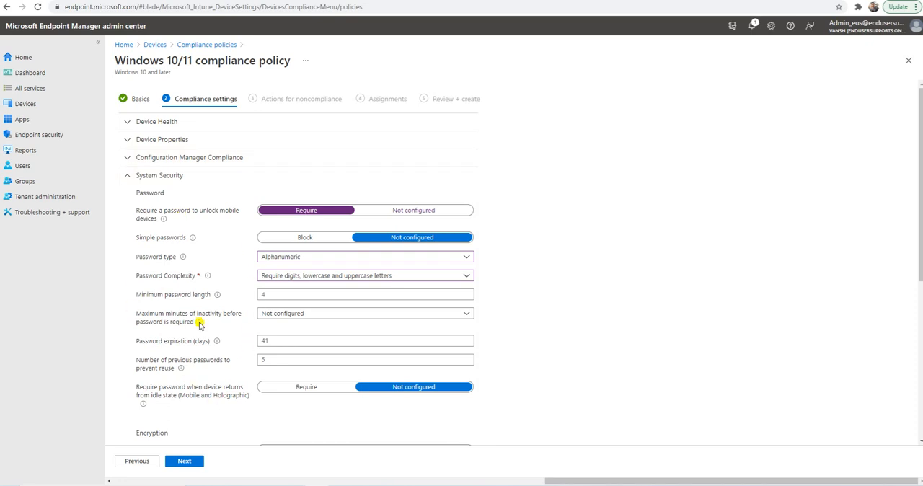
scroll(199, 325, "down", 3)
left_click(371, 162)
Require encryption of data storage on the device in the Encryption settings.
scroll(230, 242, "down", 3)
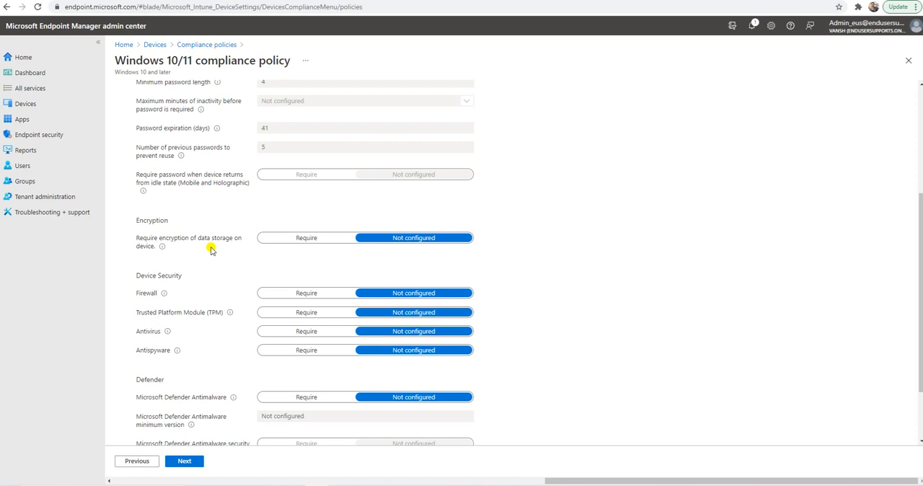
left_click(310, 242)
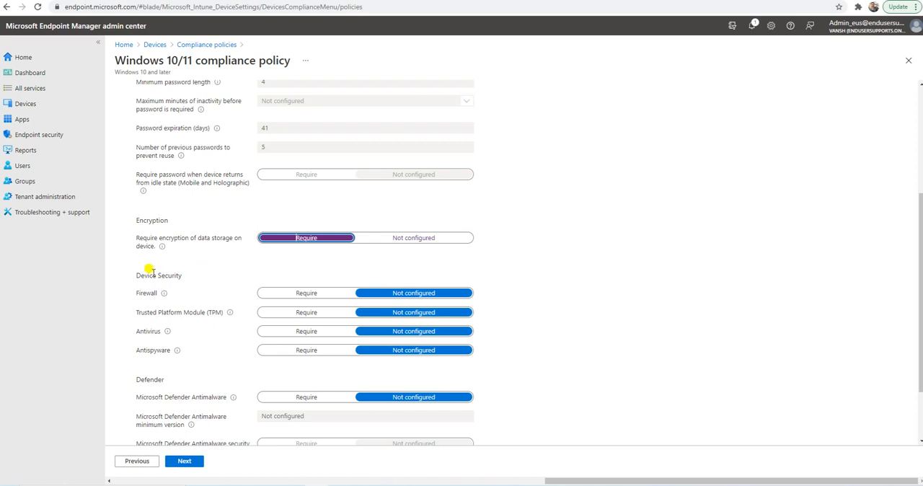
Try requiring the firewall in the Device Security settings and return it to Not configured.
left_click_drag(135, 276, 230, 268)
scroll(235, 264, "down", 2)
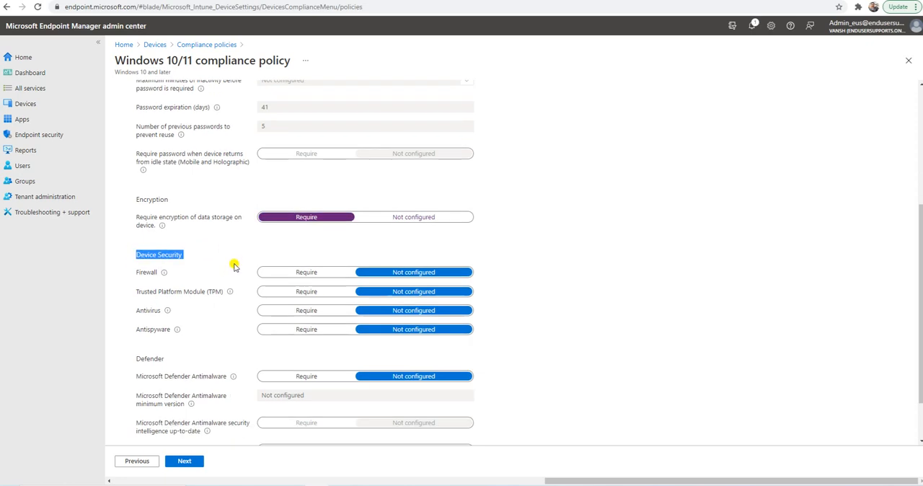
mouse_move(165, 213)
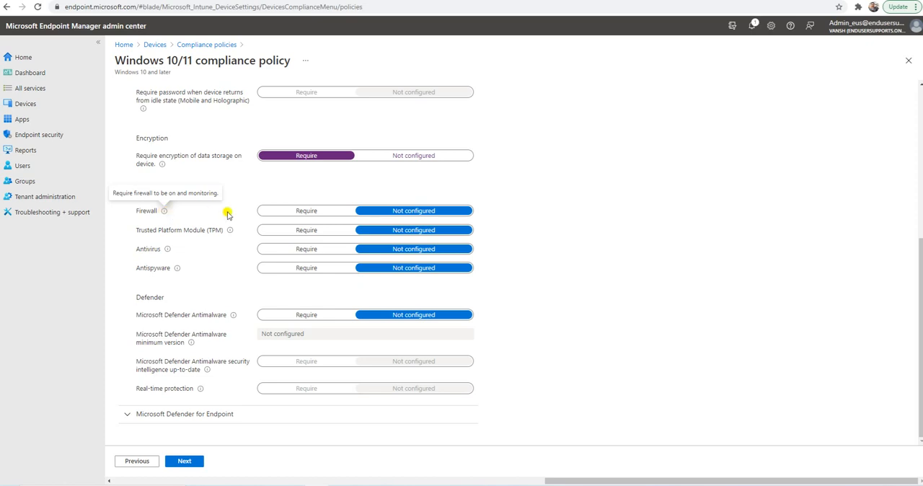
left_click(281, 211)
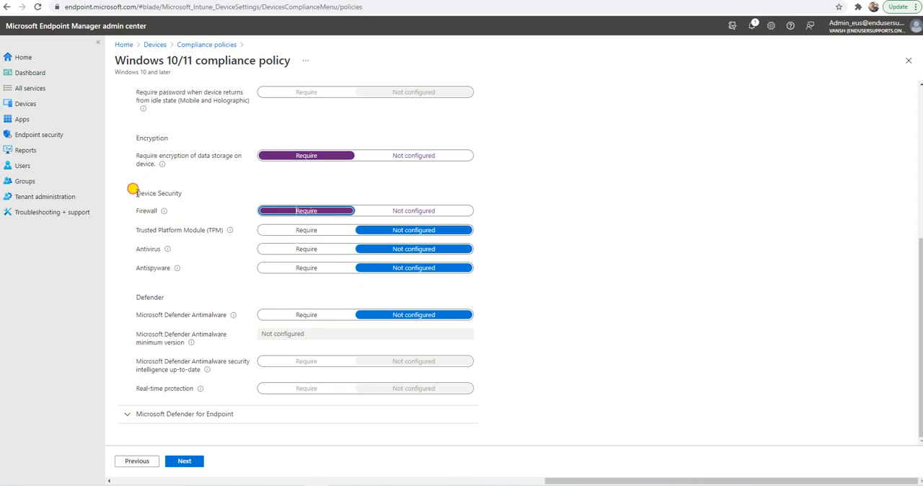
left_click_drag(140, 193, 189, 194)
left_click_drag(137, 231, 202, 231)
left_click_drag(136, 248, 202, 268)
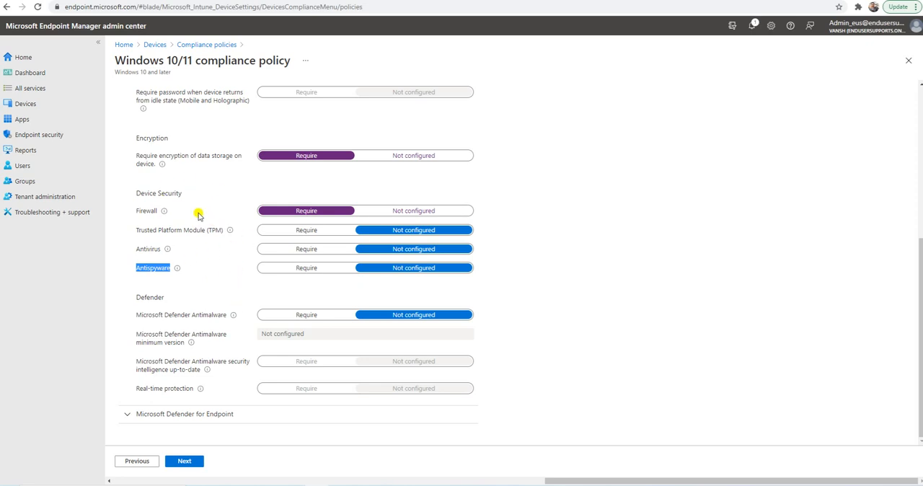
left_click(199, 246)
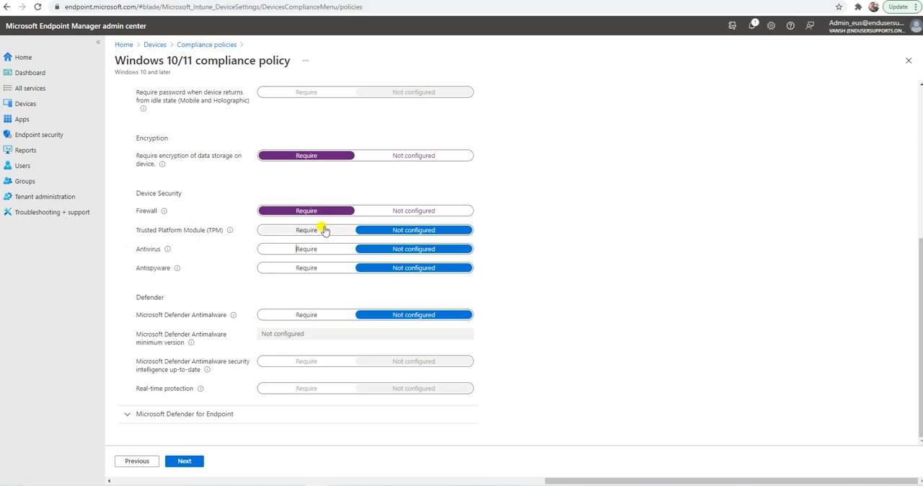
left_click(404, 211)
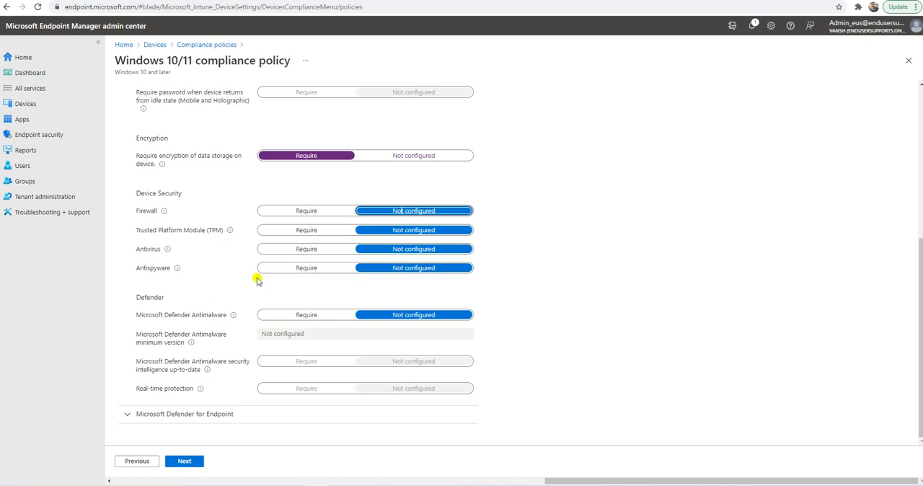
Require Microsoft Defender Antimalware in the Defender settings of the compliance policy.
left_click_drag(135, 297, 185, 301)
left_click(187, 300)
left_click_drag(137, 315, 227, 317)
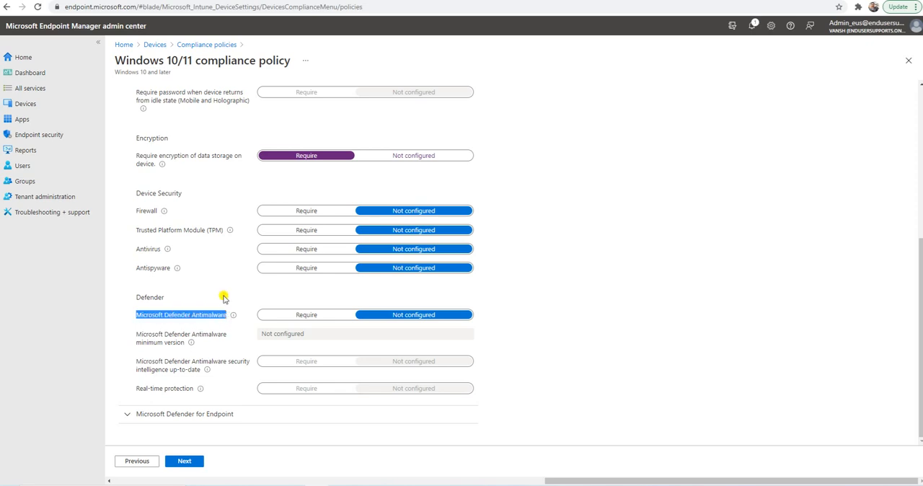
left_click(286, 314)
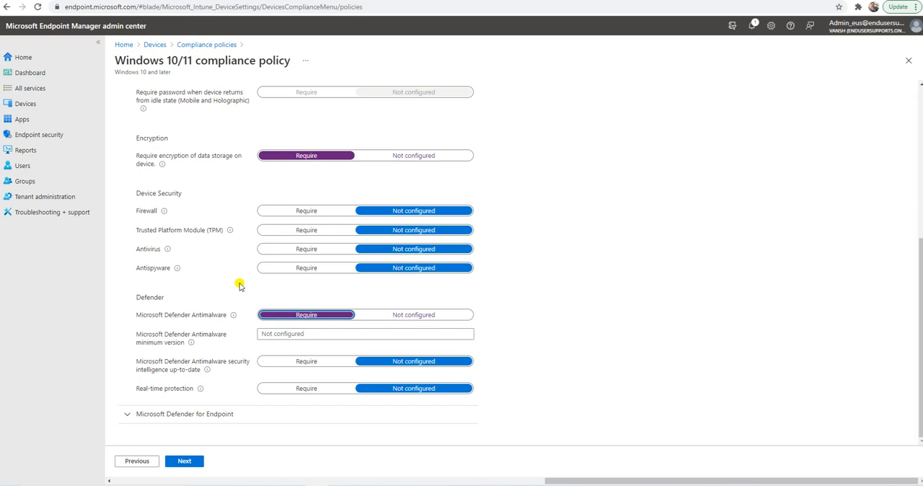
Review the antimalware minimum version setting and require Microsoft Defender Antimalware security intelligence to be up-to-date.
triple_click(139, 337)
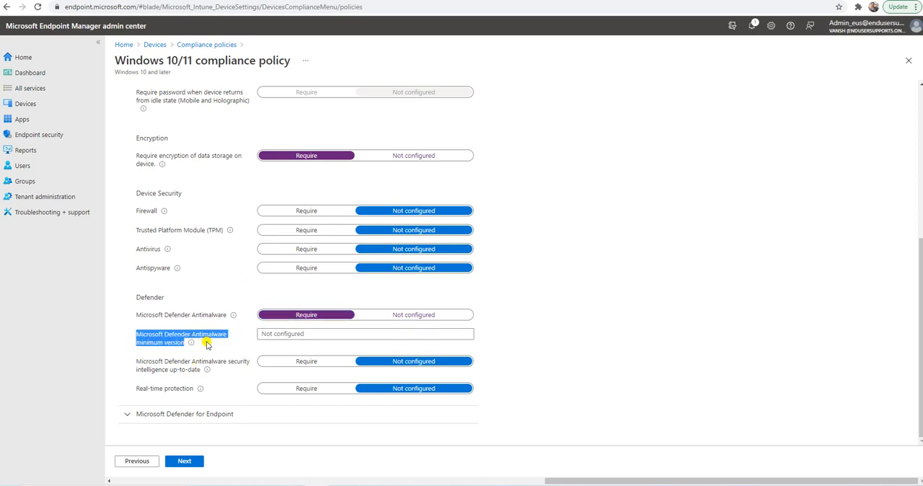
left_click(206, 342)
left_click_drag(137, 335, 197, 346)
left_click(219, 333)
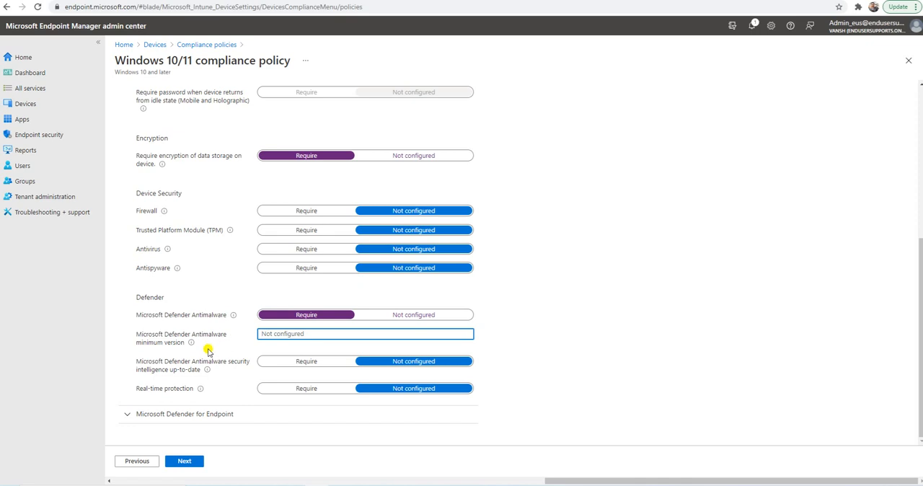
left_click_drag(135, 361, 199, 373)
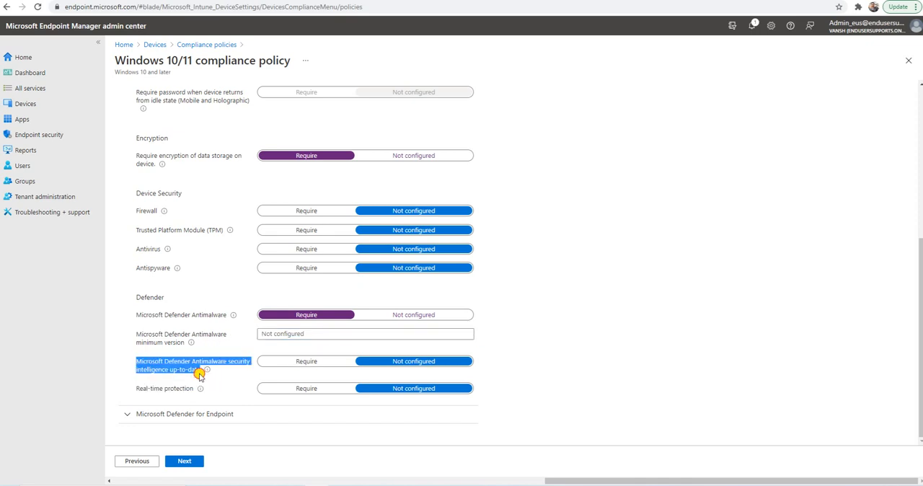
left_click(172, 370)
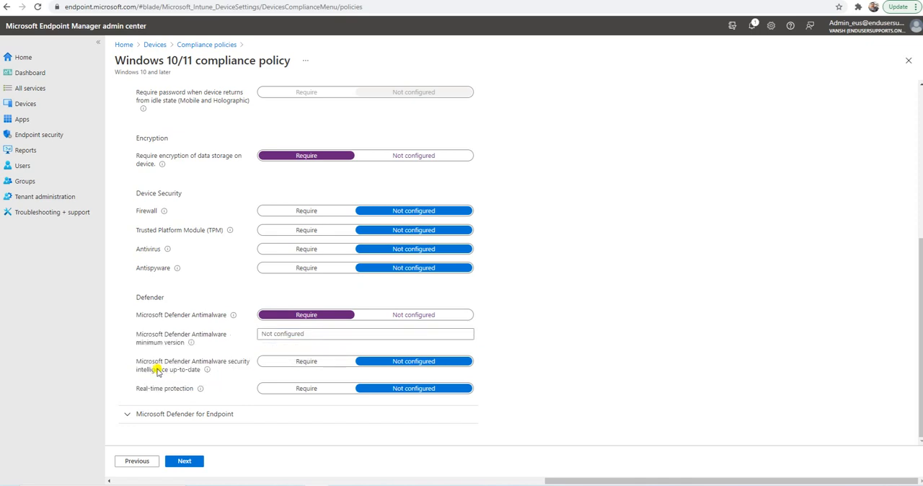
left_click(290, 361)
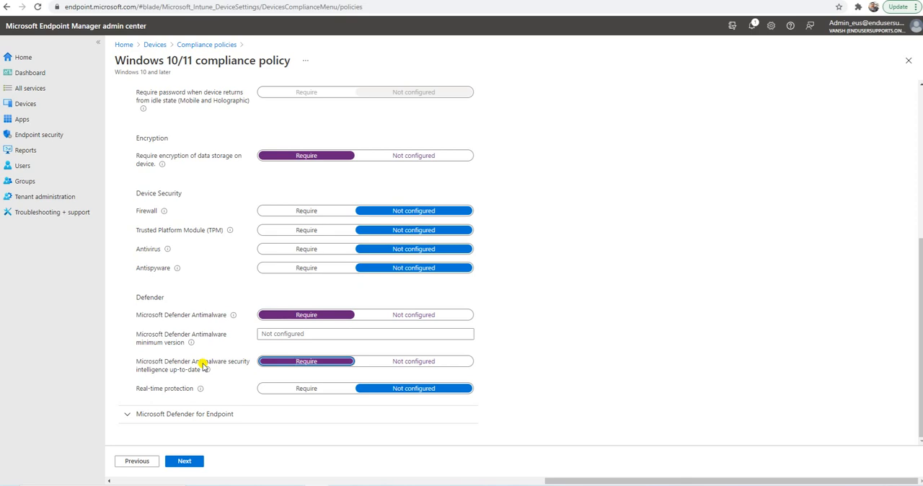
Require real-time protection in the Defender settings.
left_click(133, 390)
left_click_drag(133, 389, 214, 385)
left_click(284, 390)
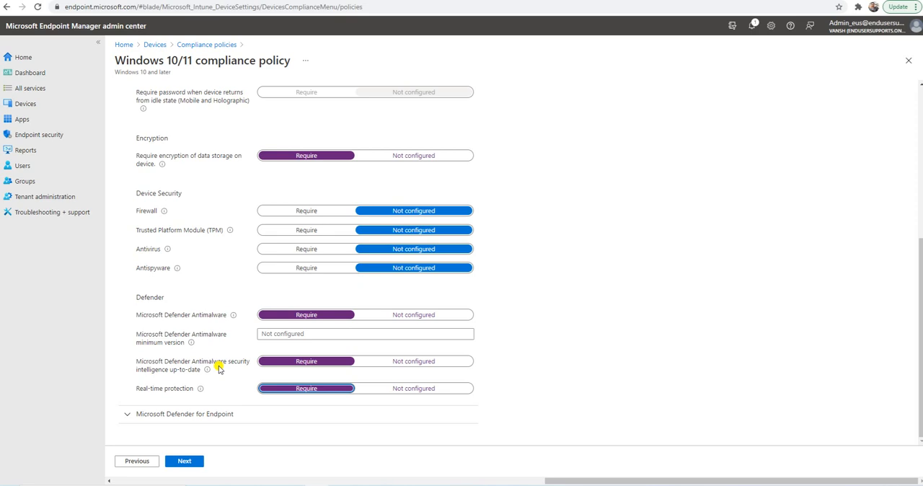
Require devices to be at or under a High machine risk score in the Microsoft Defender for Endpoint settings.
scroll(219, 368, "up", 10)
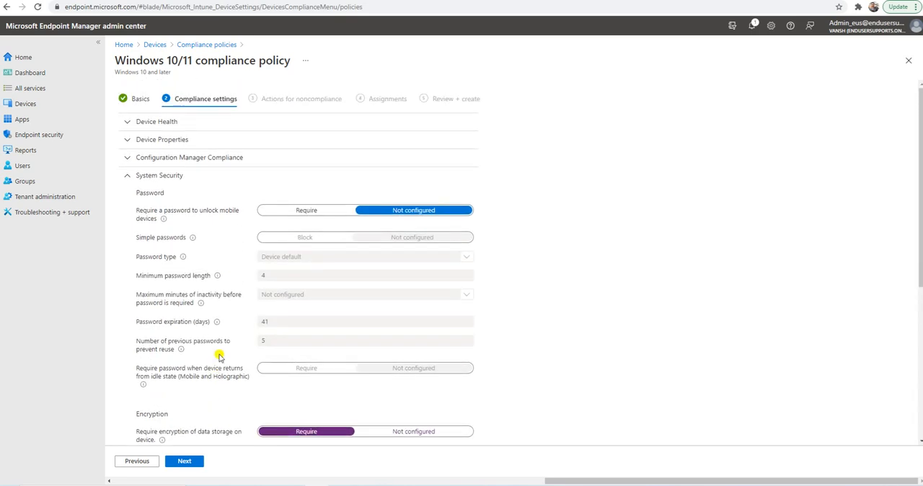
left_click(160, 176)
left_click(165, 195)
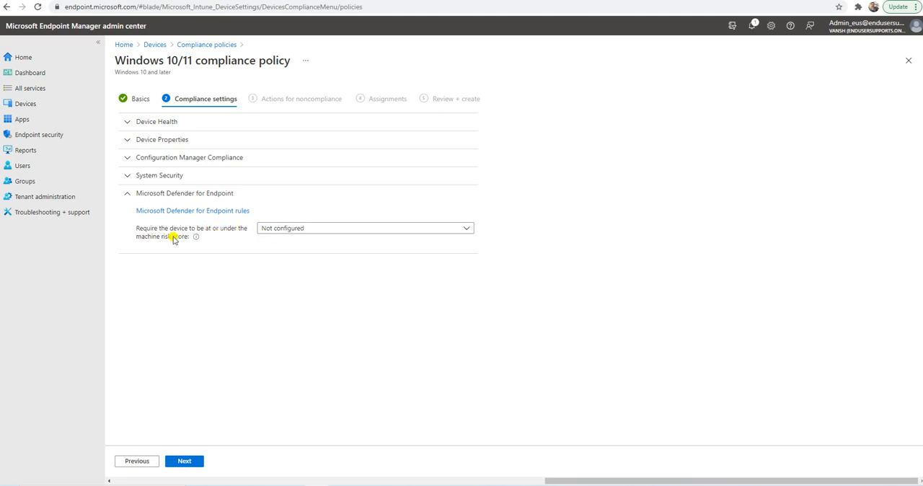
left_click(302, 229)
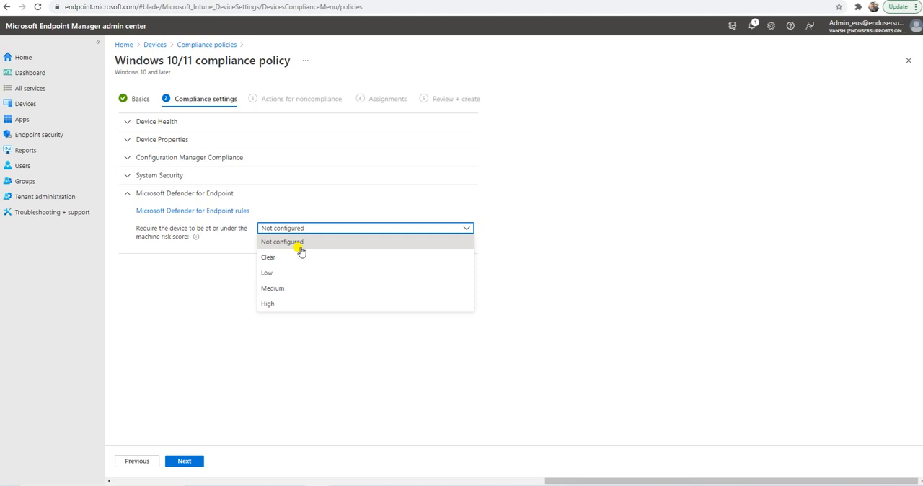
left_click(302, 305)
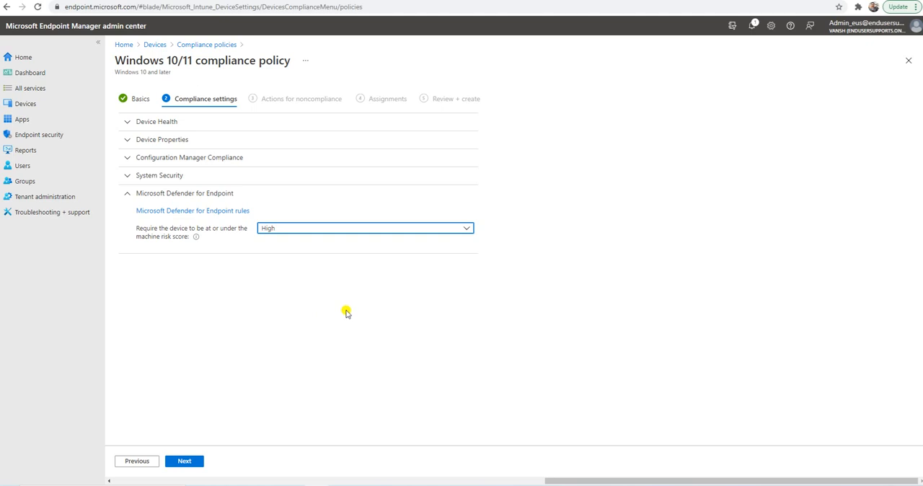
left_click(180, 195)
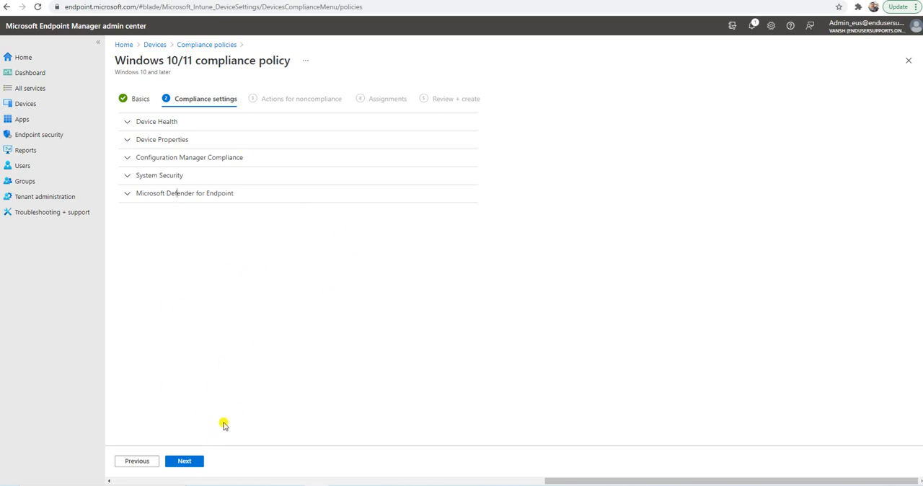
Add a noncompliance action that sends email to the end user with the Windows Notification message template.
left_click(185, 462)
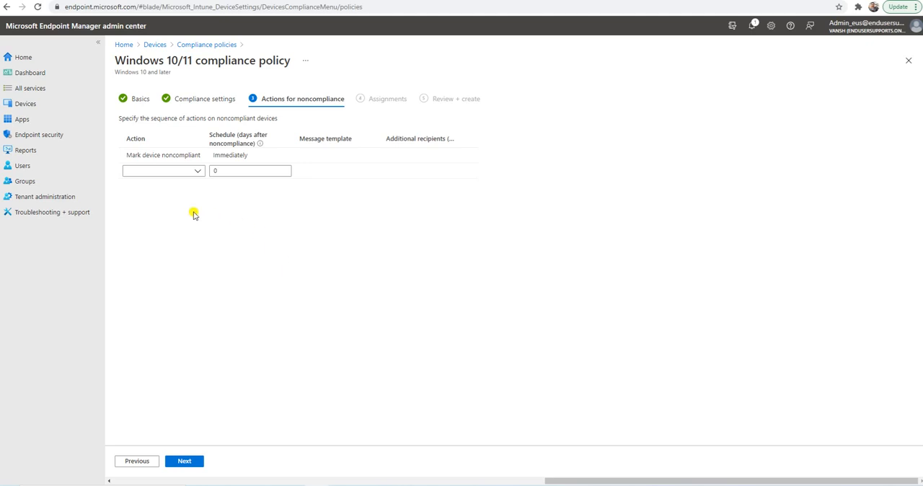
left_click(195, 171)
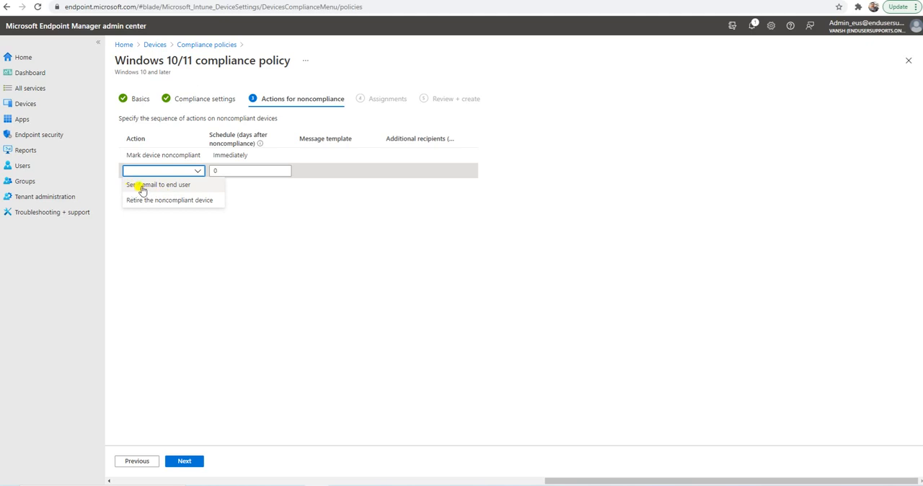
left_click(171, 185)
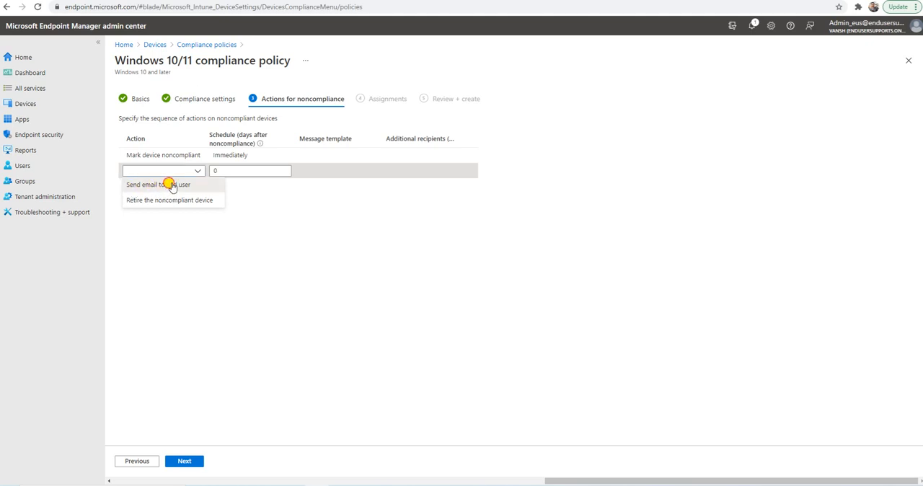
left_click(247, 194)
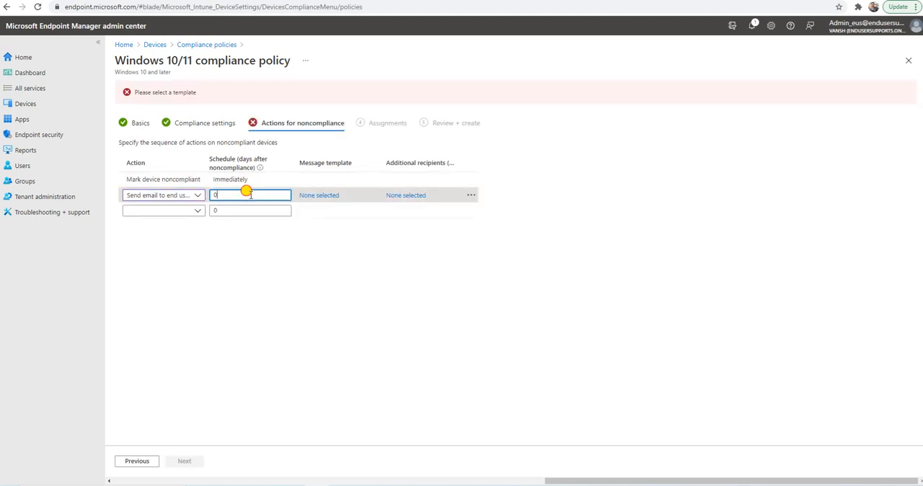
left_click(323, 195)
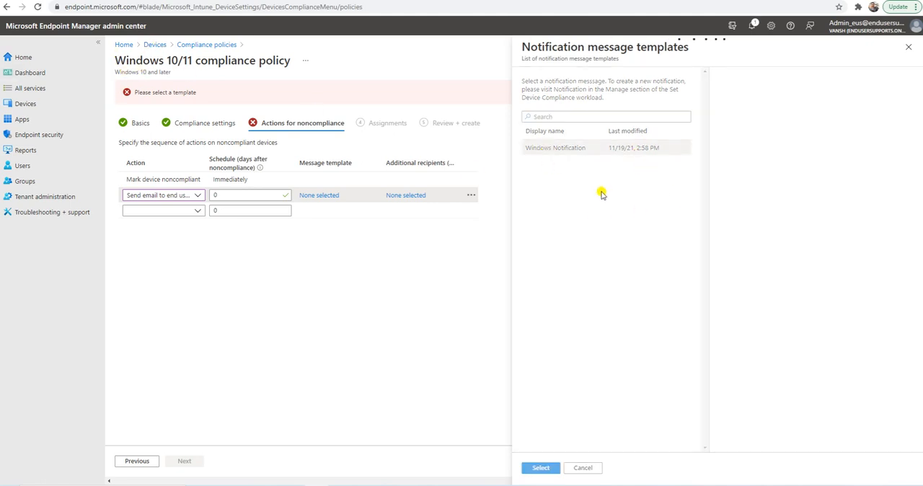
left_click(550, 148)
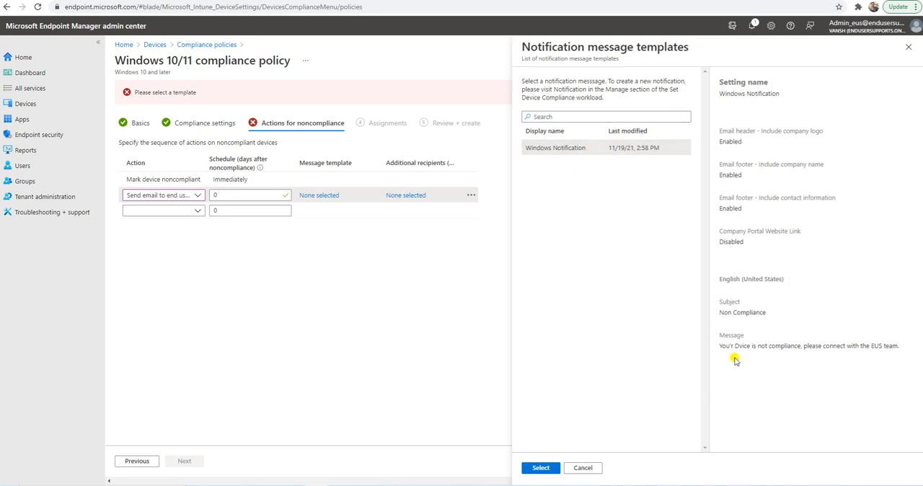
left_click(541, 467)
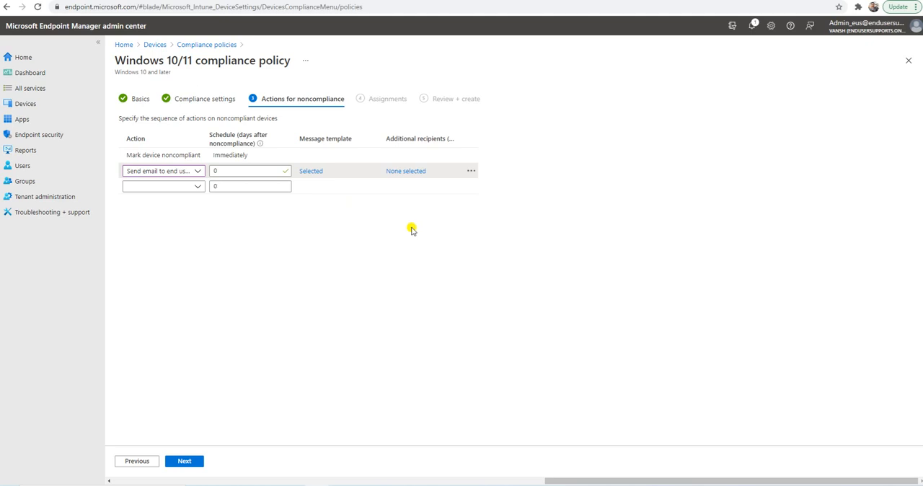
View the groups available as additional recipients of the noncompliance email.
left_click(406, 172)
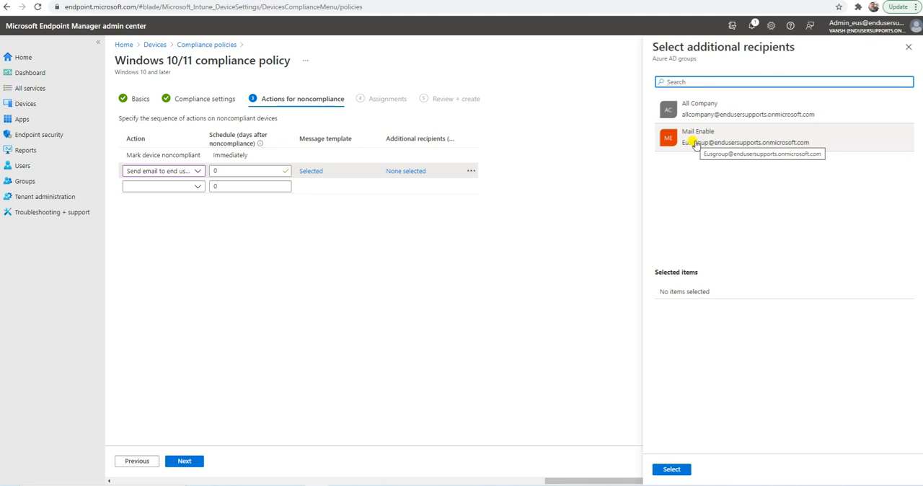
left_click(512, 310)
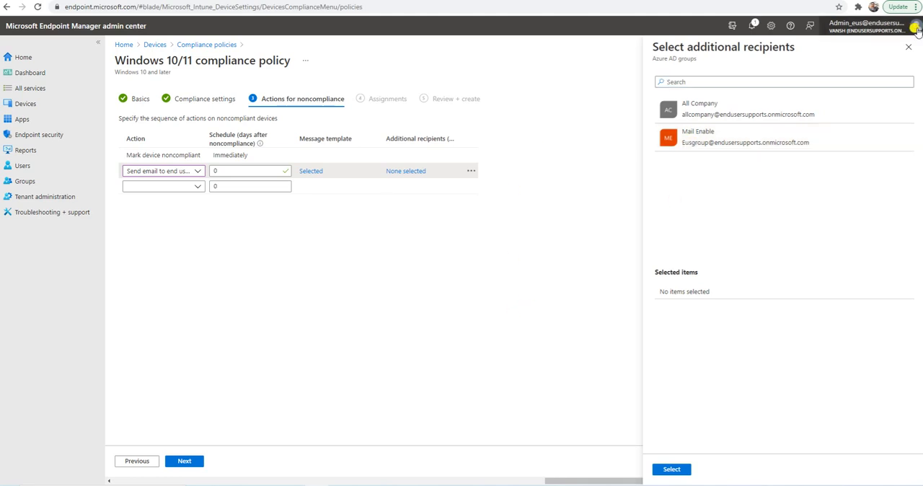
left_click(906, 49)
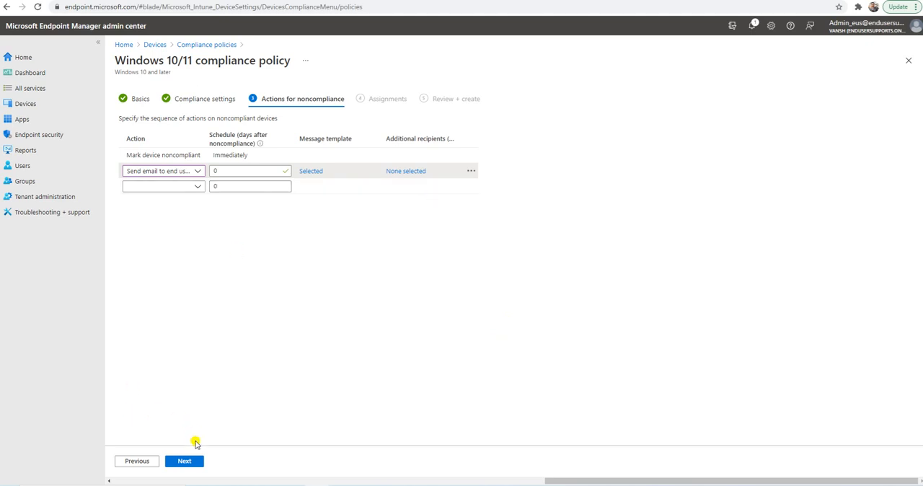
Assign the compliance policy to all users and view the groups available for exclusion.
left_click(185, 462)
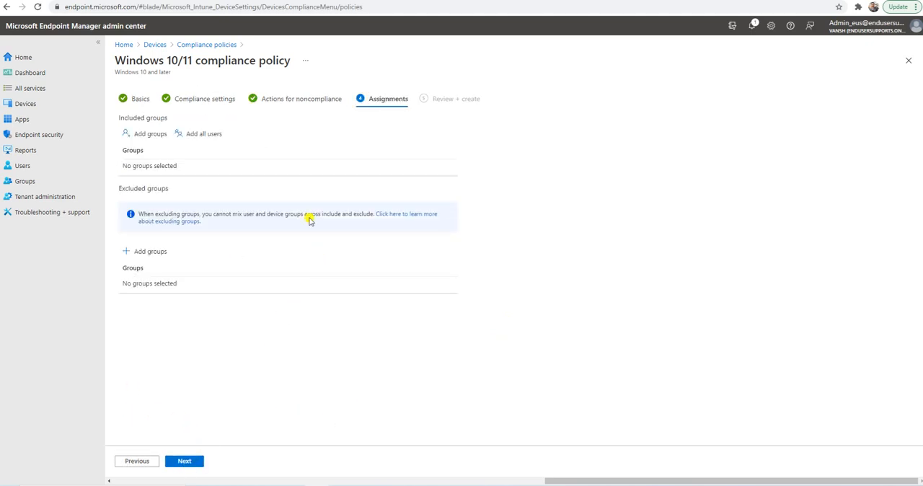
left_click(149, 134)
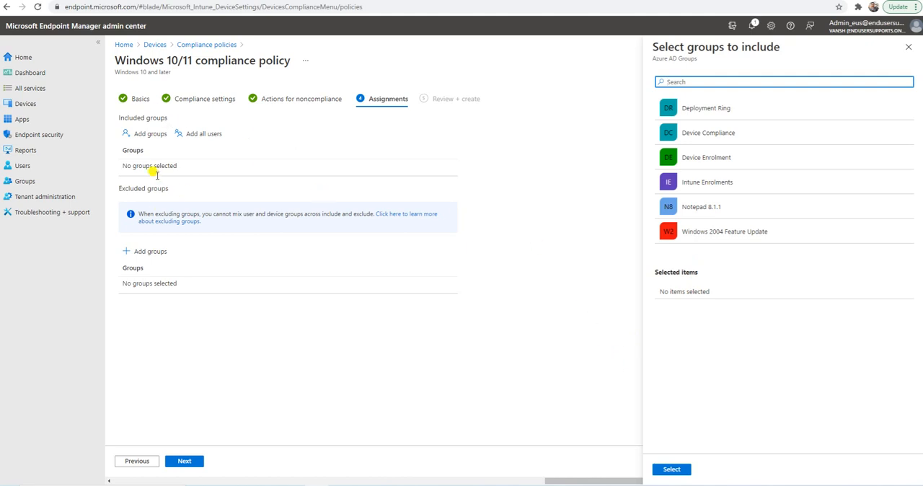
left_click(907, 46)
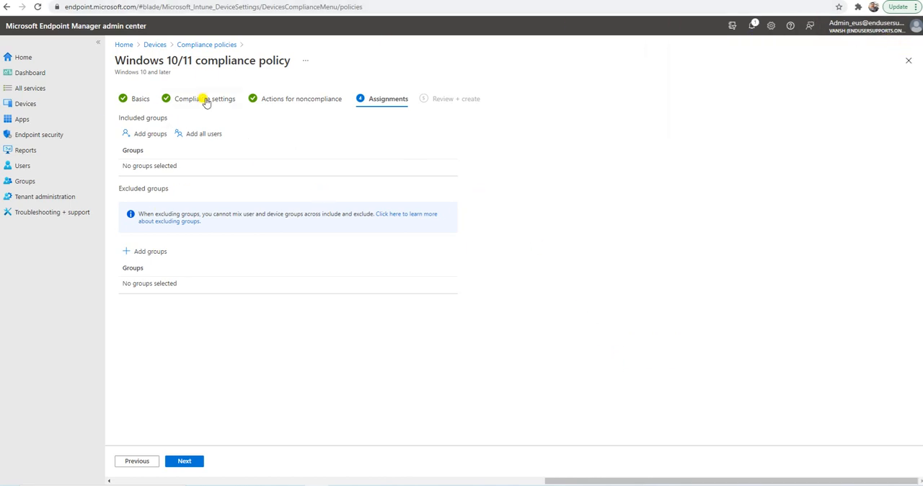
left_click(198, 135)
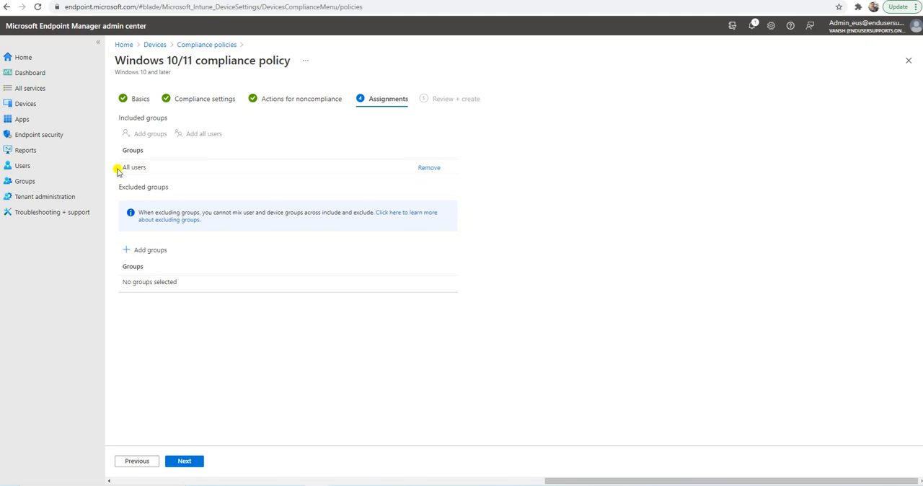
left_click_drag(153, 169, 123, 170)
left_click(319, 348)
left_click(144, 250)
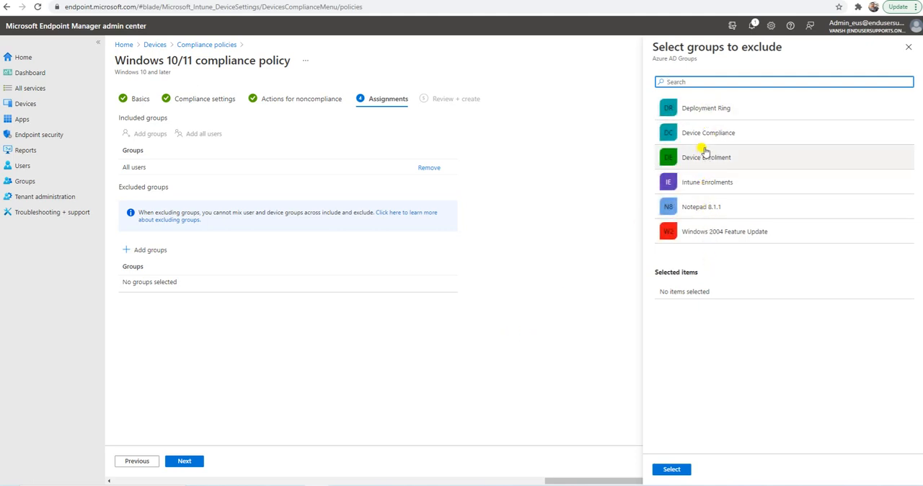
left_click(907, 47)
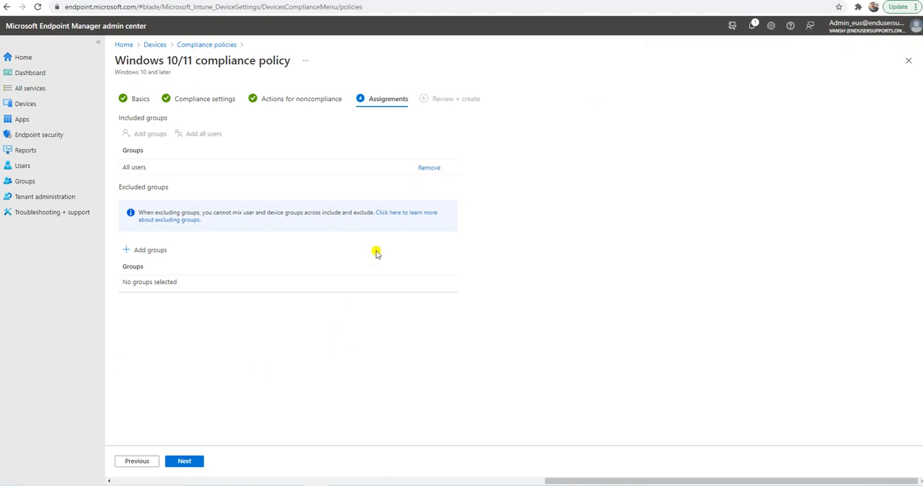
Proceed to the policy summary and review its basics, compliance settings, noncompliance actions and assignments.
left_click(188, 462)
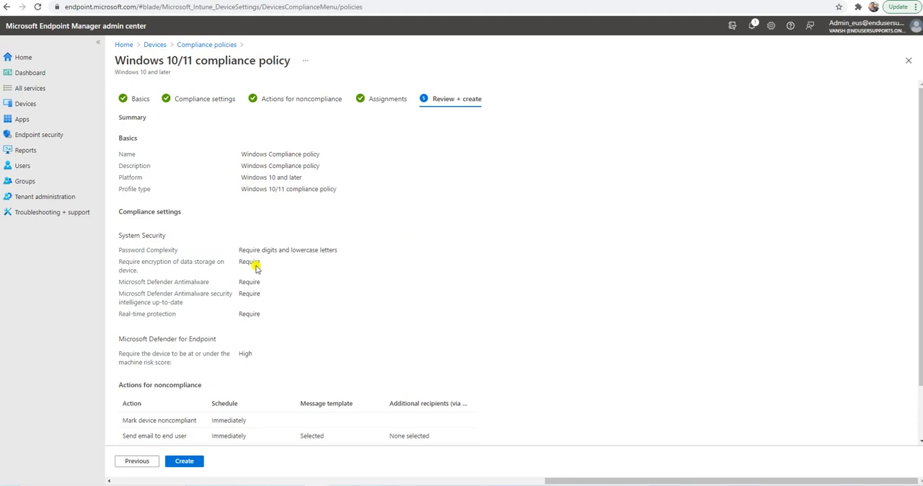
scroll(249, 256, "down", 2)
scroll(266, 291, "up", 2)
left_click_drag(239, 152, 299, 169)
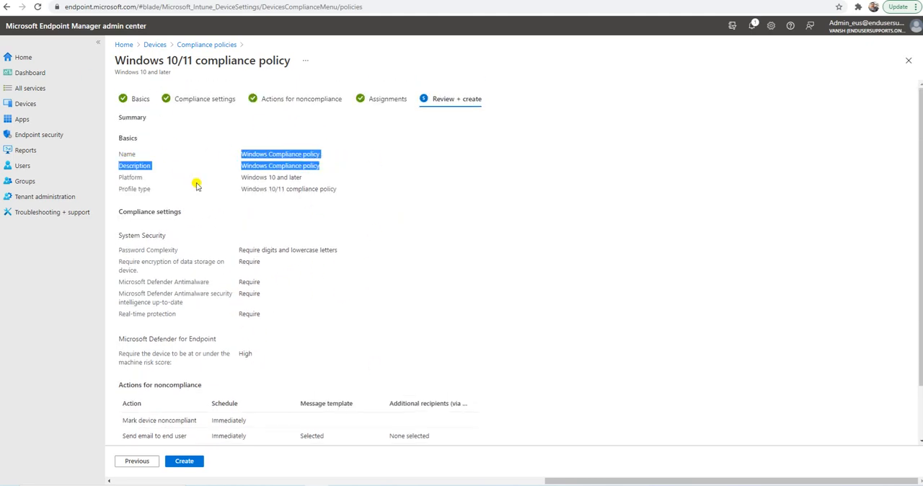
left_click_drag(241, 178, 302, 177)
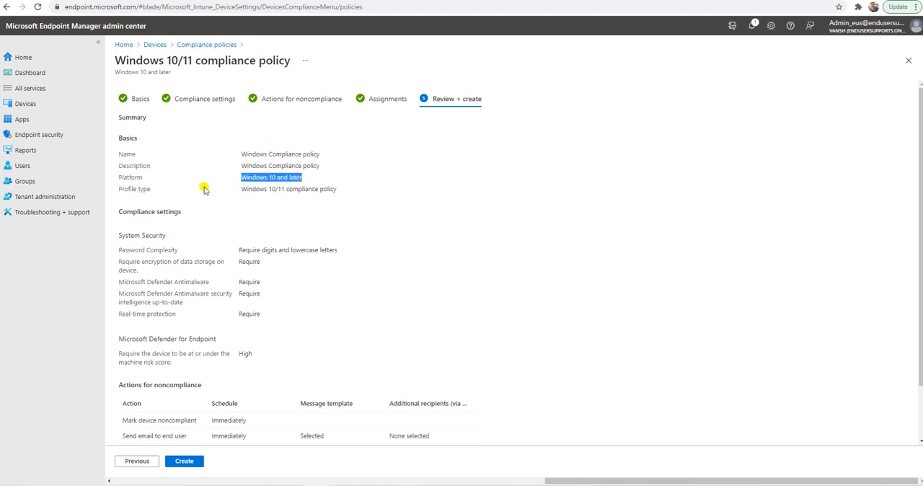
left_click_drag(240, 189, 337, 189)
left_click(418, 237)
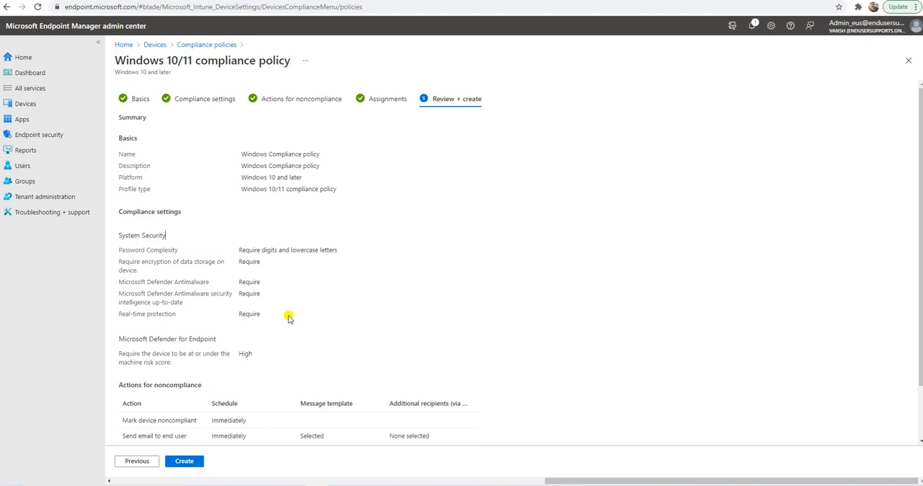
scroll(277, 346, "down", 1)
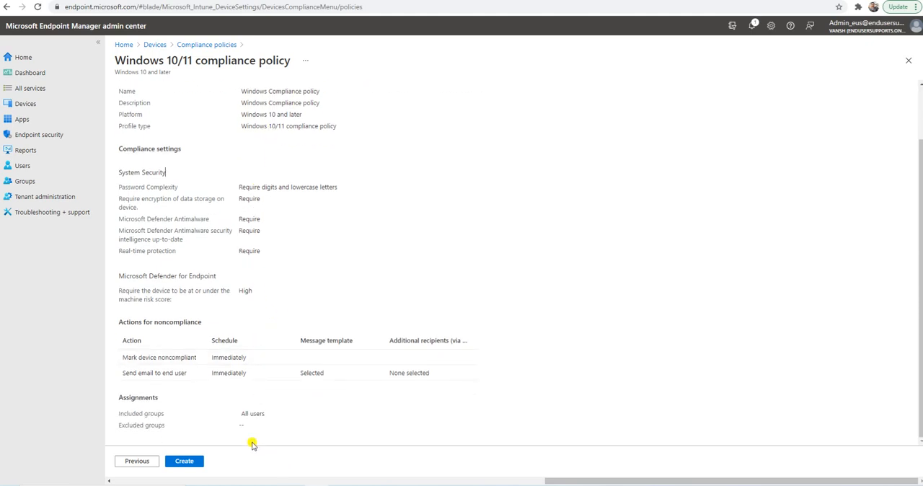
Review the System Security requirements in the policy summary and create the Windows 10/11 compliance policy.
left_click_drag(258, 421, 209, 174)
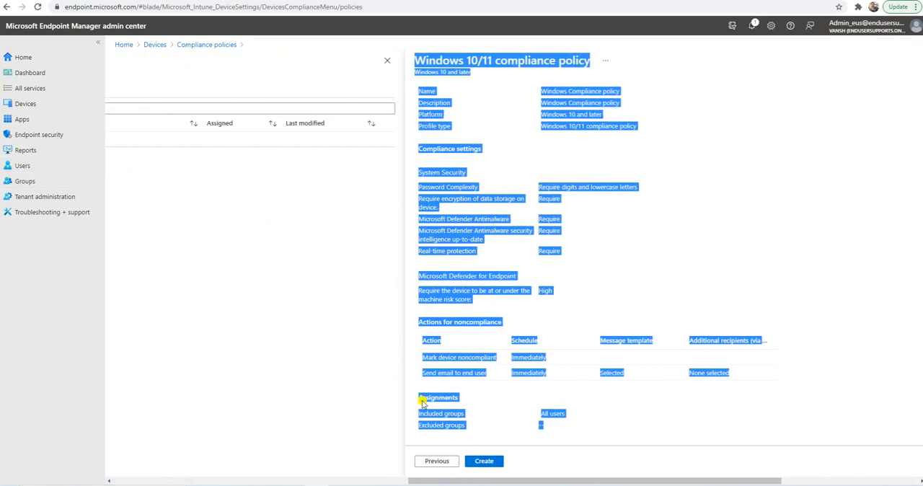
left_click_drag(526, 480, 705, 468)
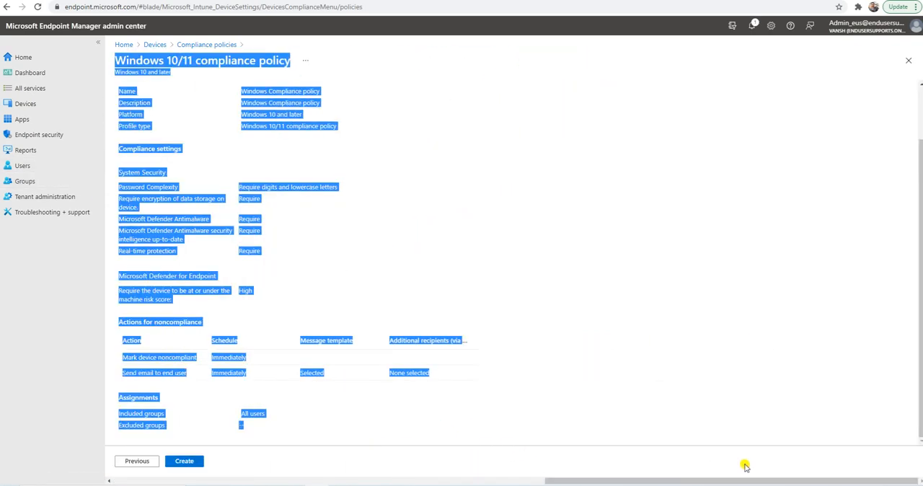
left_click(388, 269)
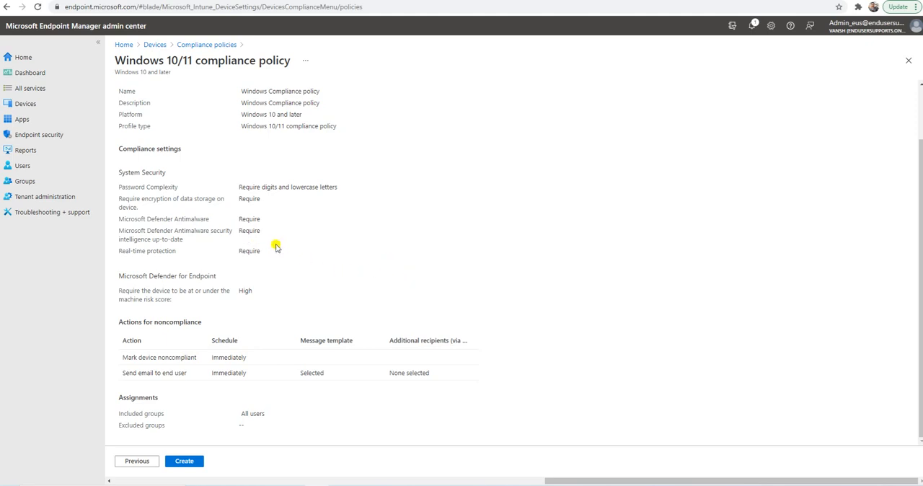
left_click_drag(270, 256, 136, 185)
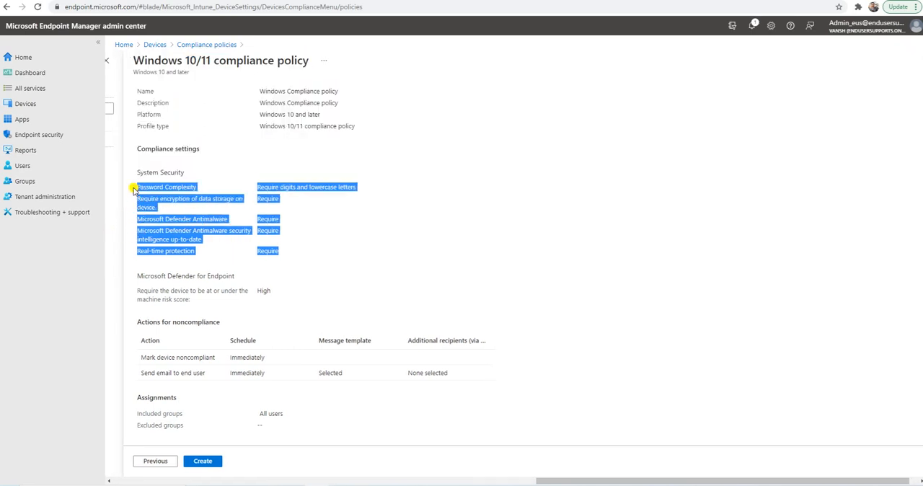
left_click(299, 214)
left_click_drag(286, 253, 141, 172)
left_click(296, 235)
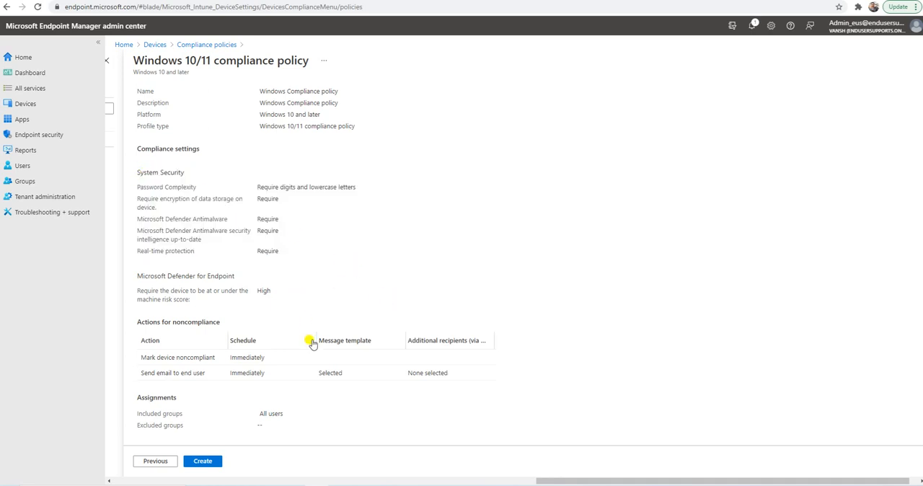
left_click(205, 462)
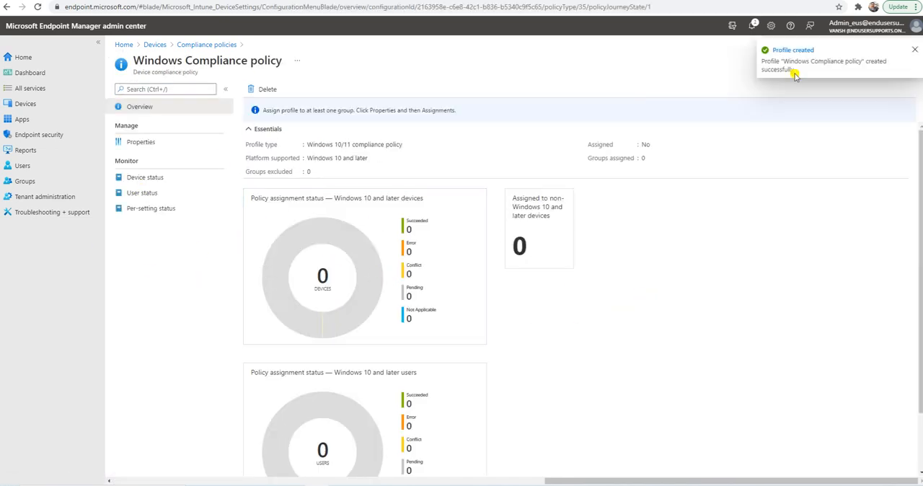
Examine the new compliance policy's overview with its device and user assignment status charts.
scroll(504, 259, "down", 1)
scroll(495, 250, "up", 1)
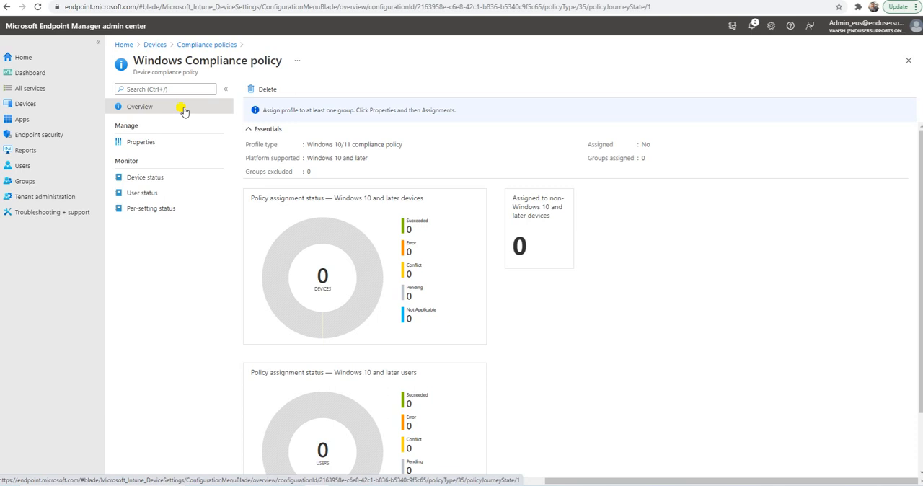
scroll(381, 298, "down", 1)
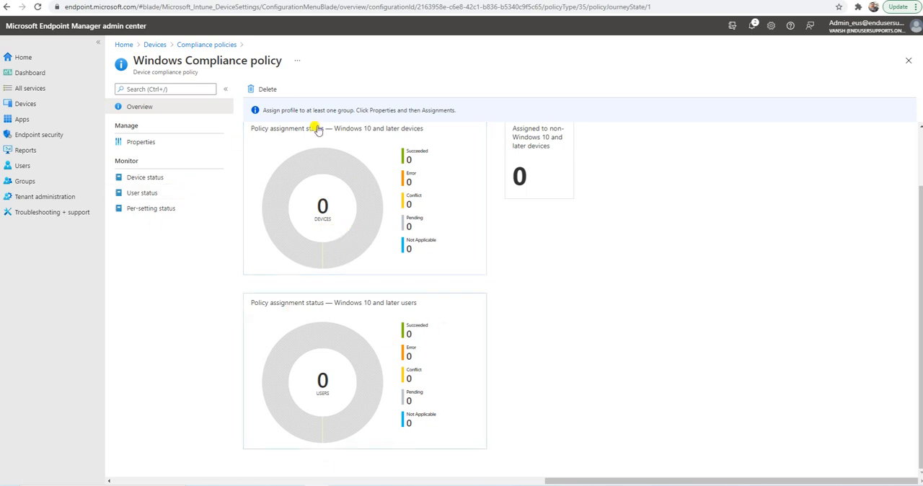
Review the compliance policy's properties and look into its compliance settings editor, leaving it without saving.
left_click(156, 143)
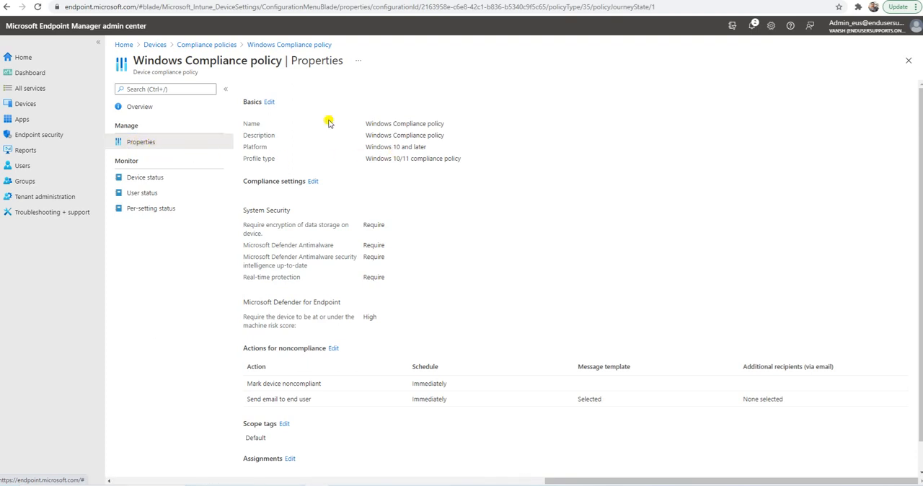
scroll(443, 313, "down", 1)
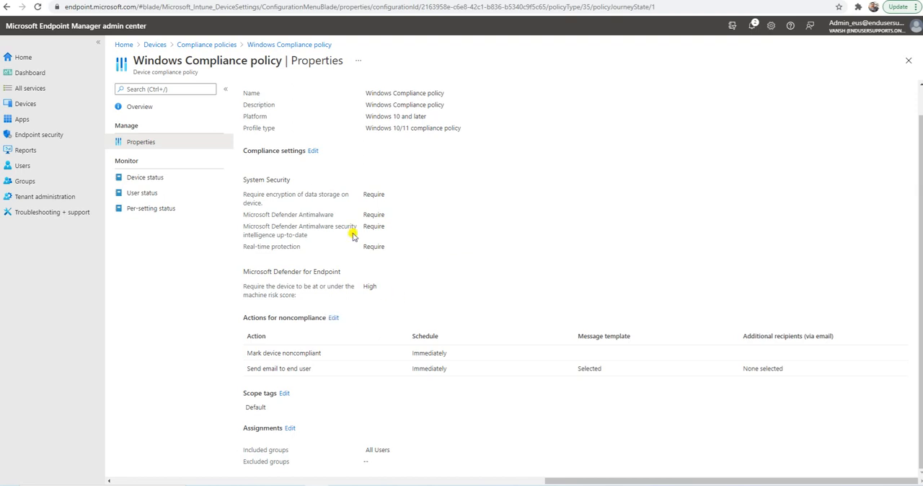
scroll(353, 235, "up", 1)
left_click(314, 177)
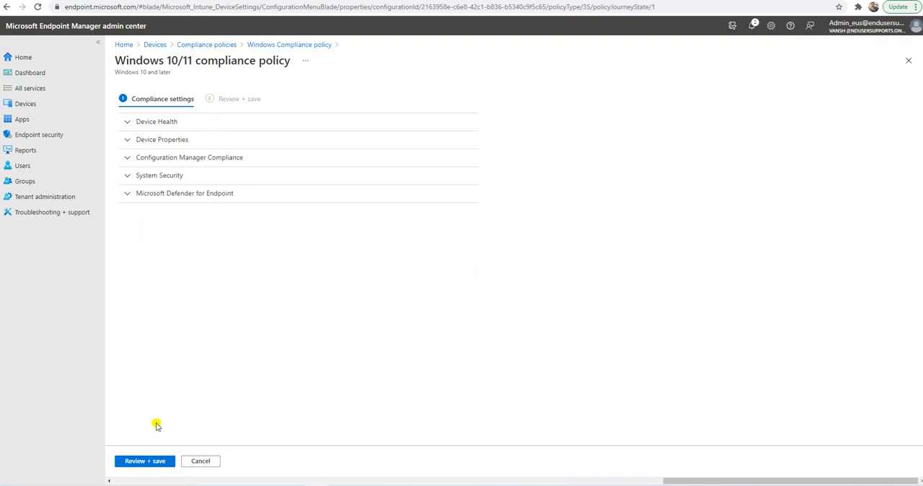
left_click(281, 44)
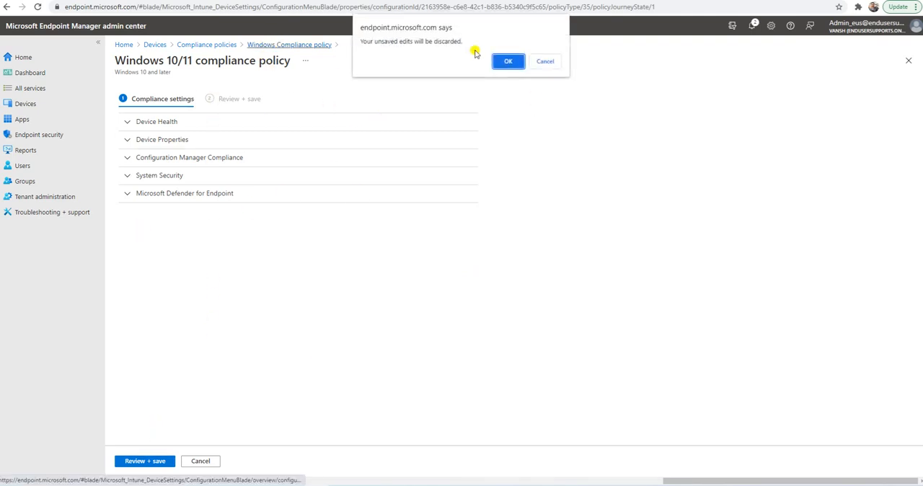
left_click(504, 60)
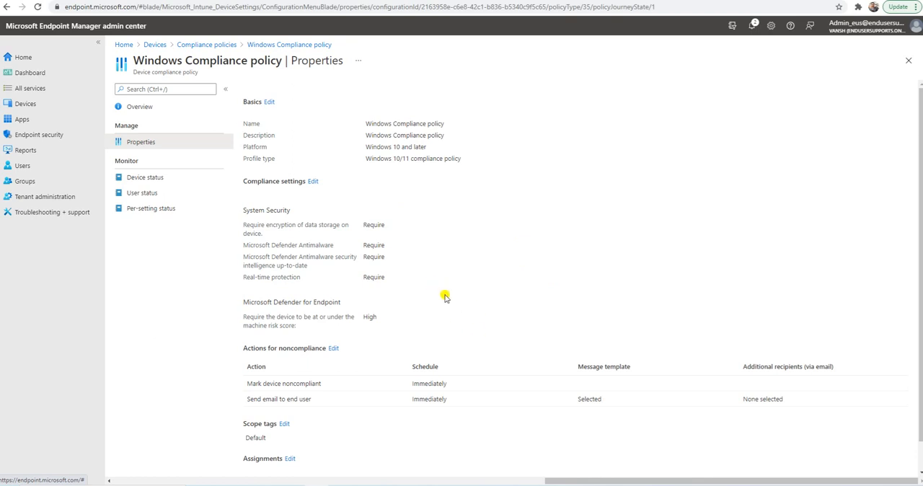
scroll(445, 297, "down", 1)
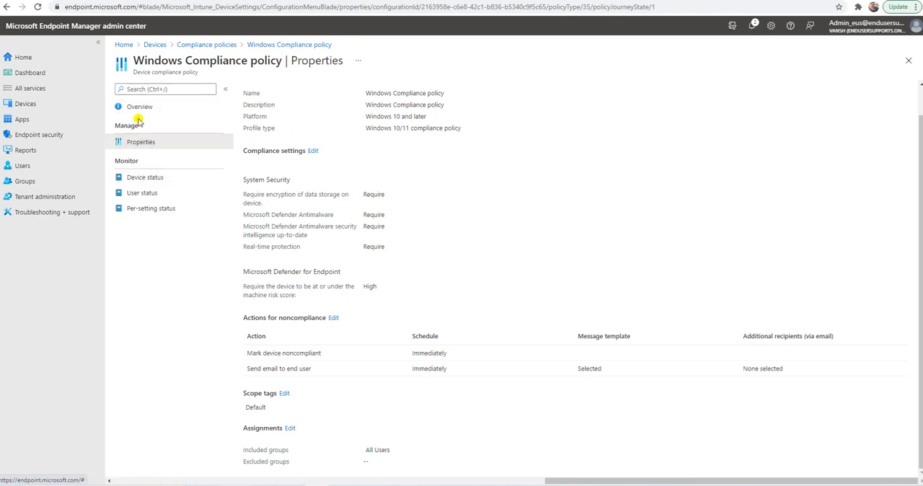
Check the policy's device status, user status and per-setting status reports, and return to its overview.
left_click(154, 179)
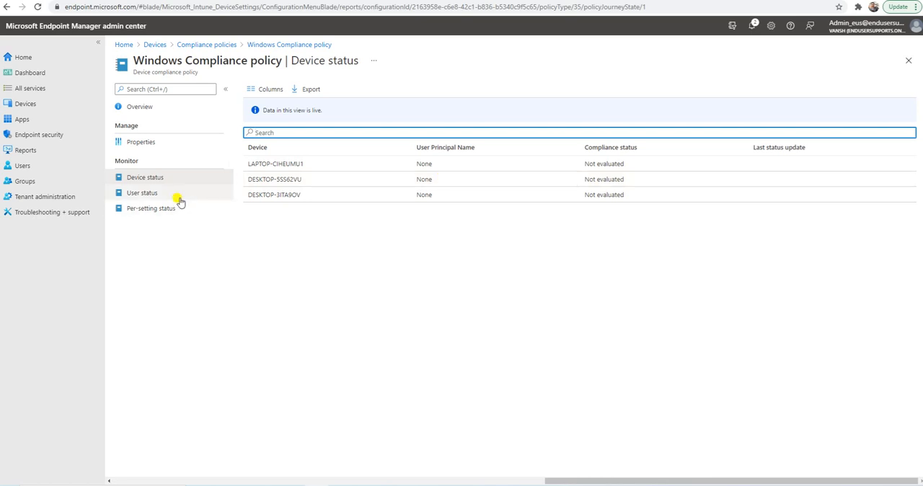
left_click(165, 192)
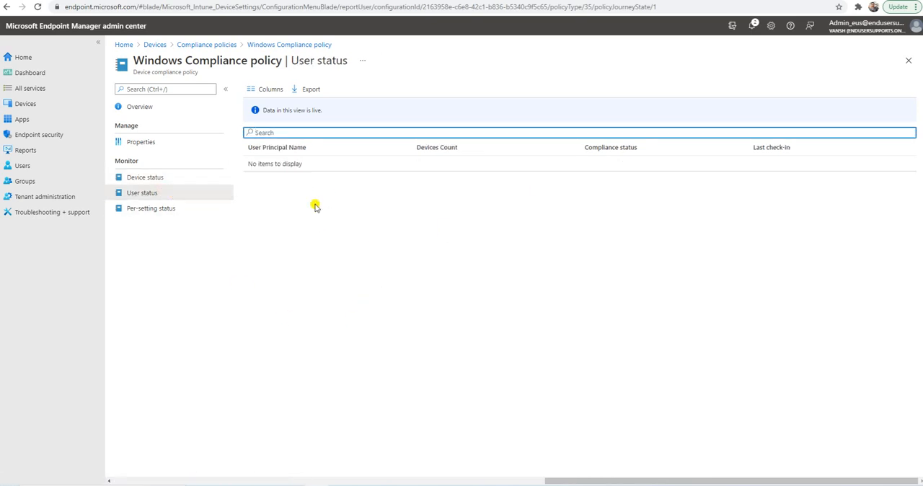
left_click(153, 208)
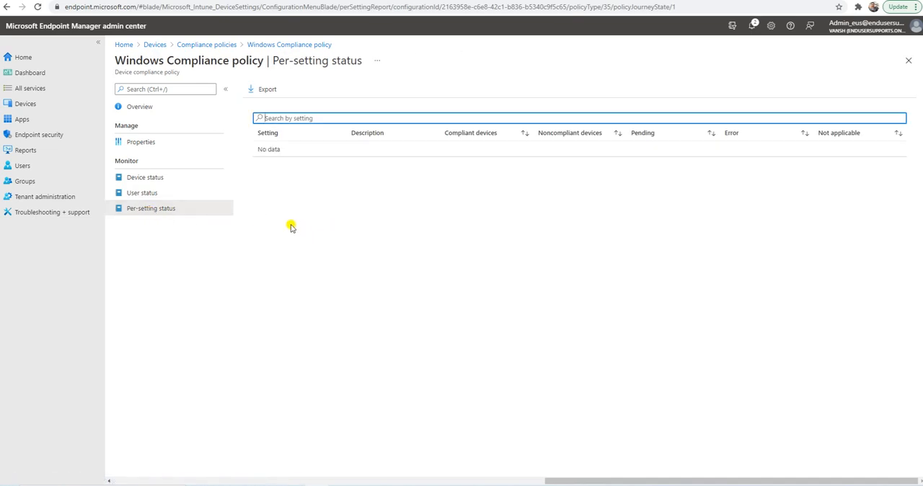
left_click(151, 147)
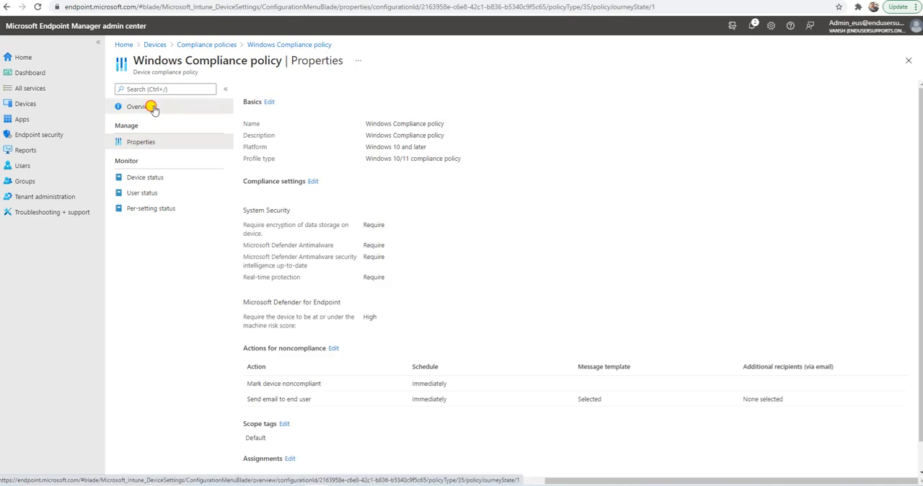
left_click(150, 107)
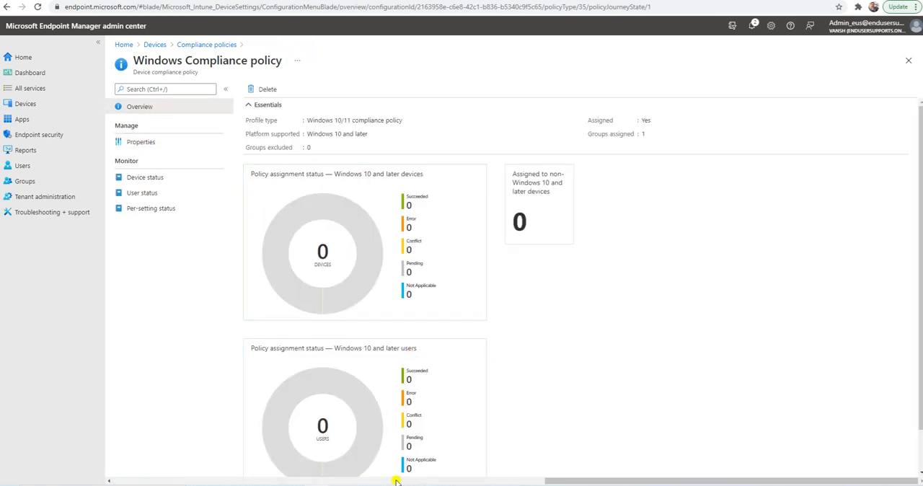
Switch to the Test-1 virtual machine and sync the device with the organization from Company Portal.
mouse_move(364, 485)
left_click(489, 441)
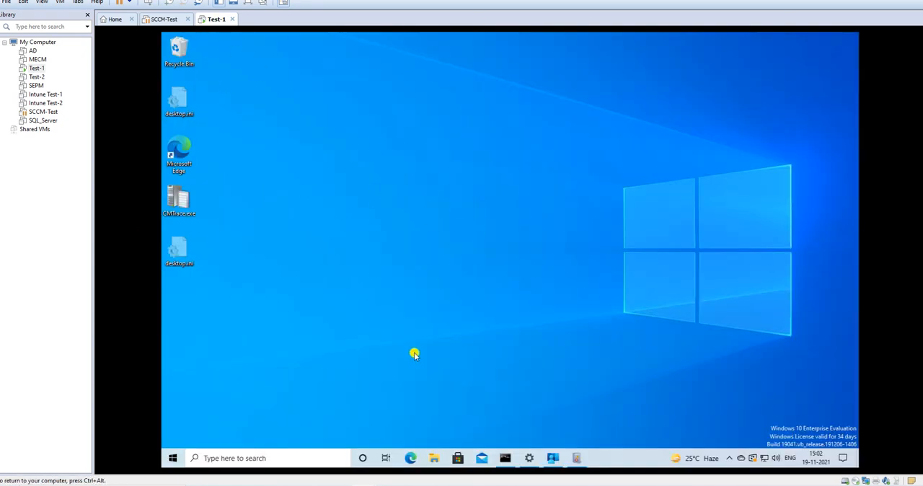
left_click(551, 459)
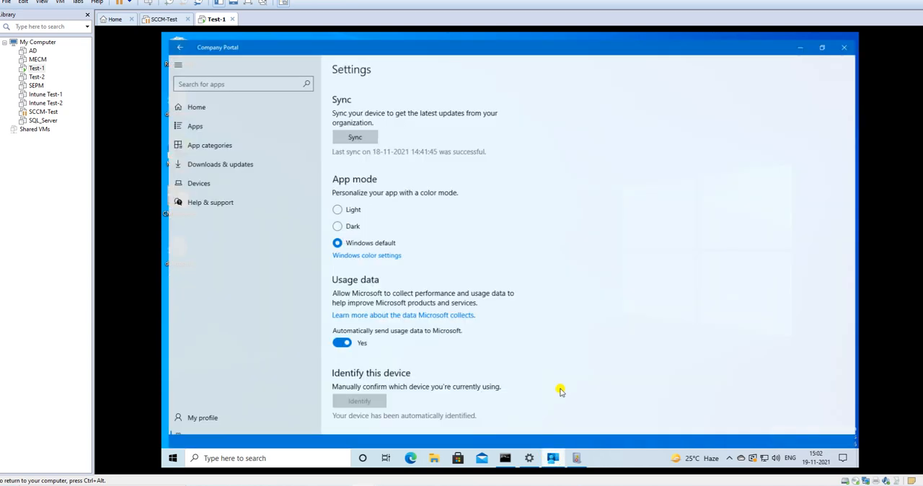
left_click(359, 132)
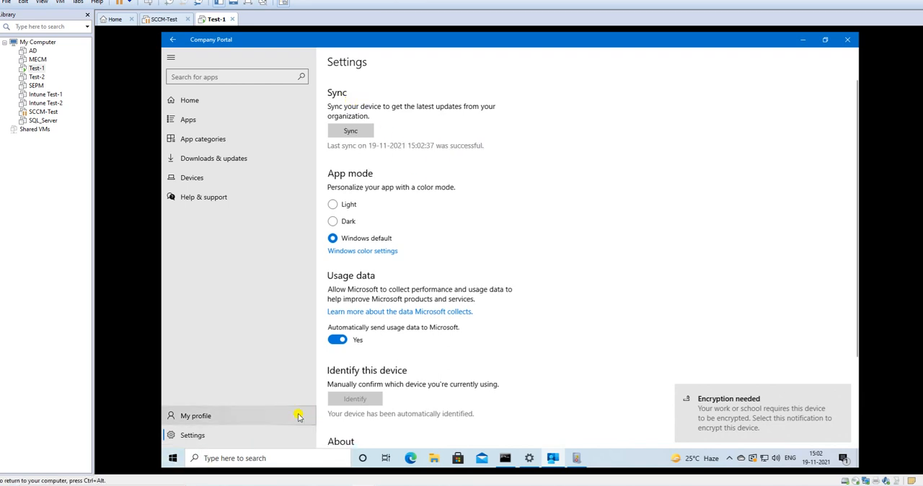
View the device's work or school access settings and go back to the Company Portal settings.
left_click(530, 458)
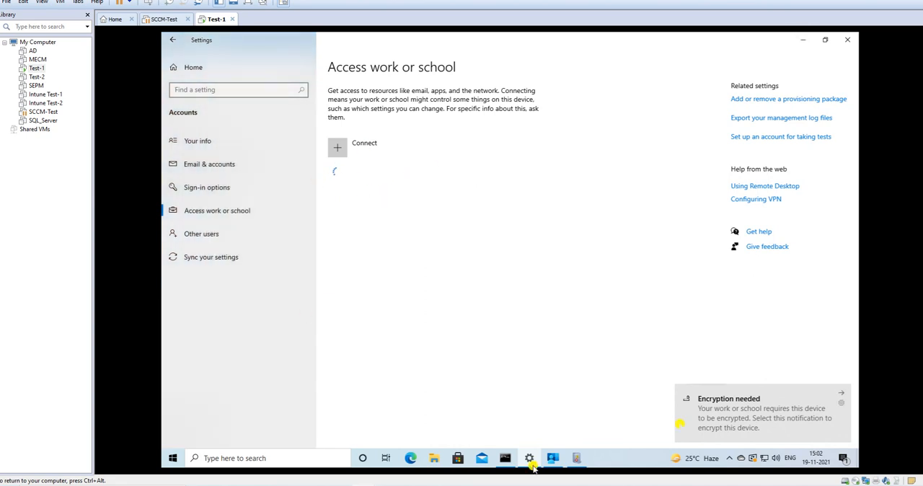
left_click(802, 42)
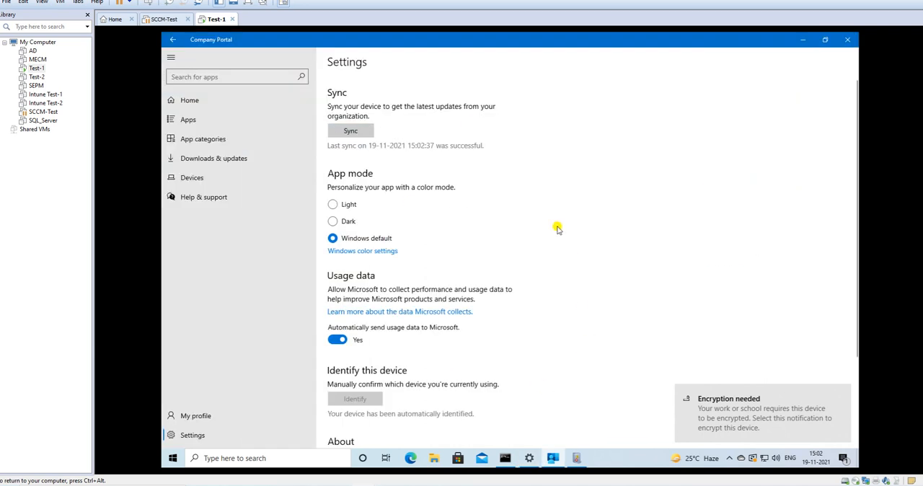
scroll(537, 265, "down", 3)
scroll(538, 264, "up", 3)
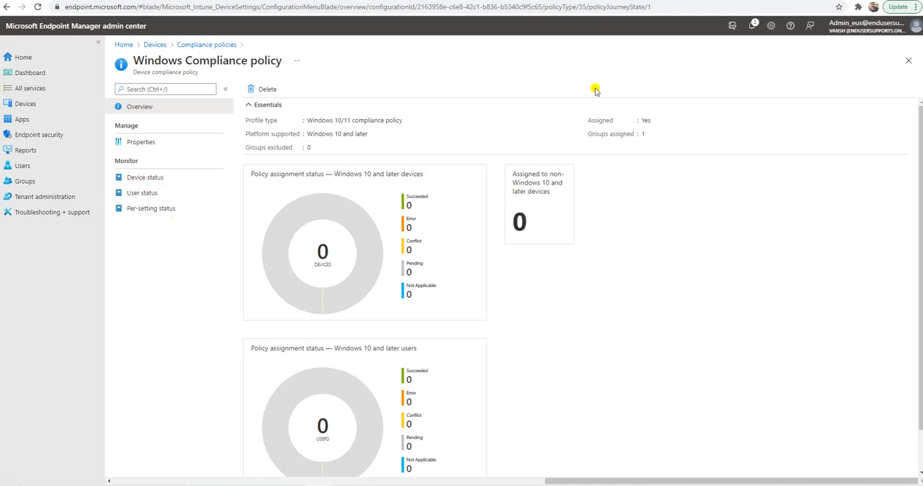
Back in the admin center, check the compliance status of DESKTOP-5SS62VU in the policy's device status report and open the device's overview.
left_click(151, 139)
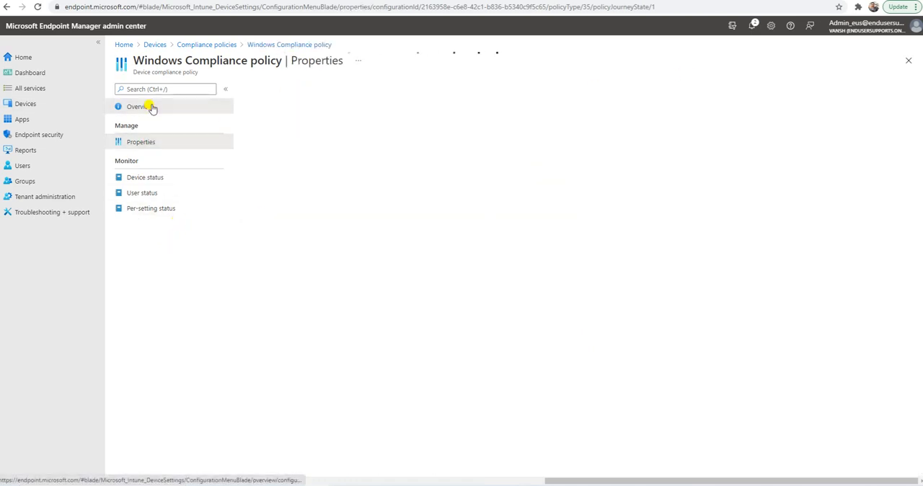
left_click(151, 106)
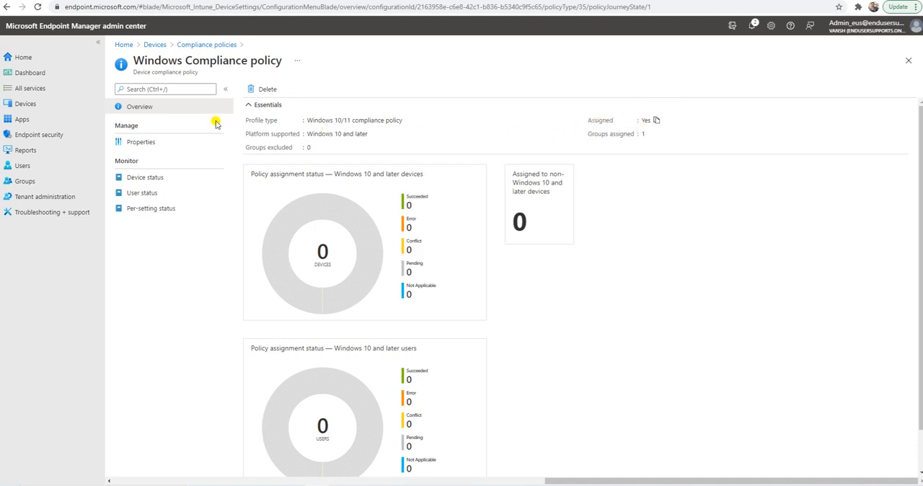
left_click(153, 144)
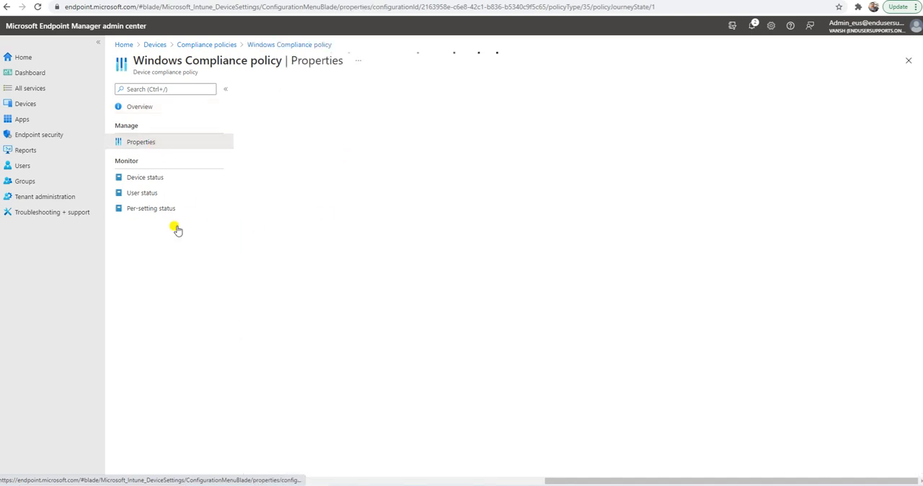
left_click(158, 180)
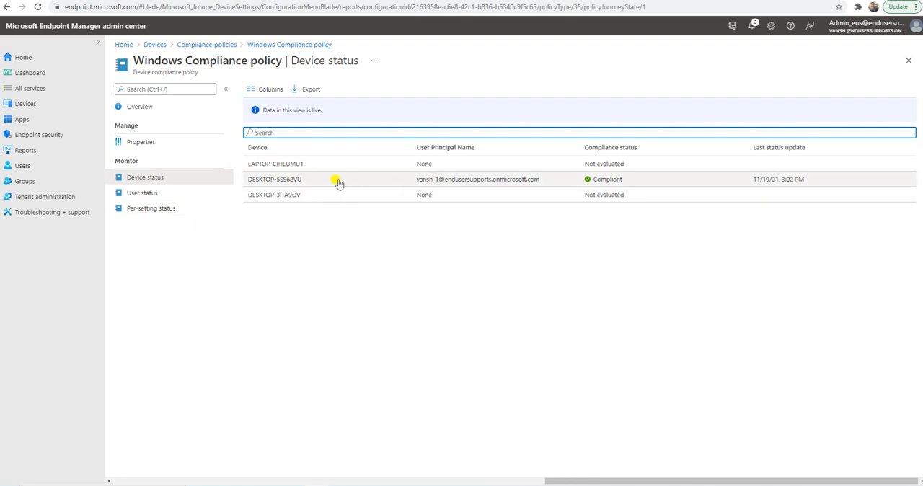
left_click_drag(584, 148, 647, 149)
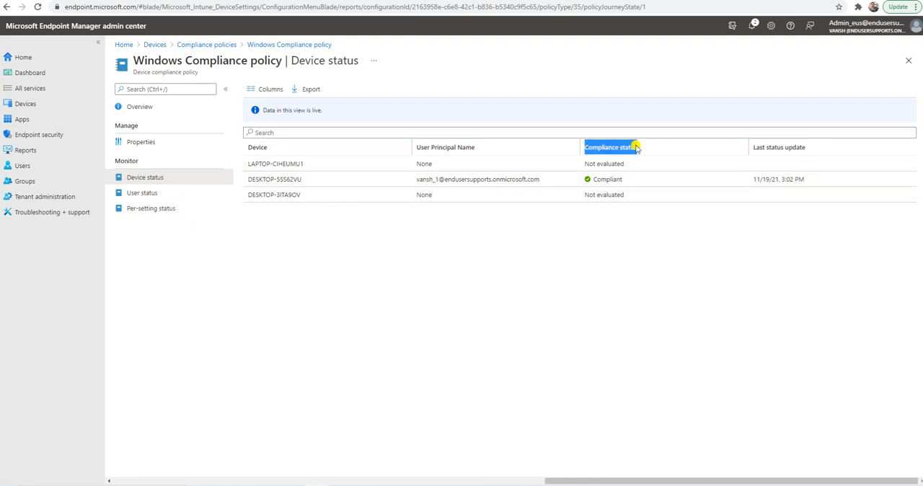
left_click_drag(630, 182, 581, 180)
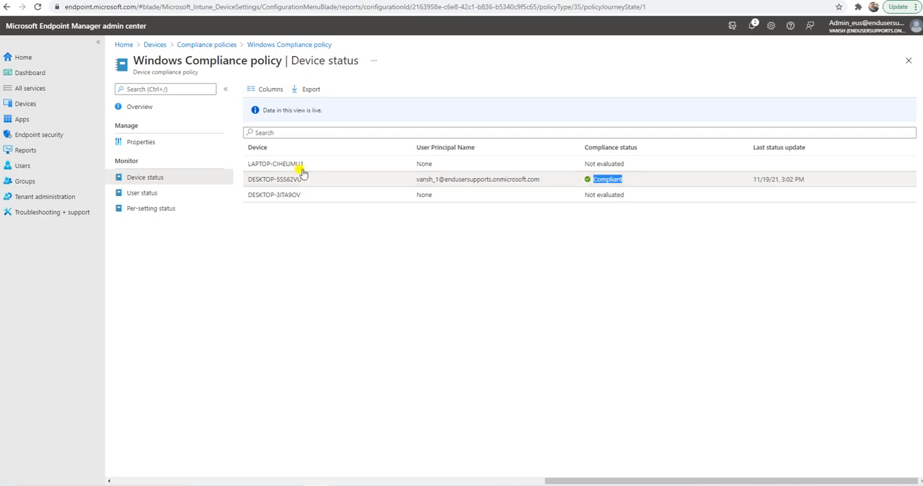
left_click_drag(306, 179, 242, 180)
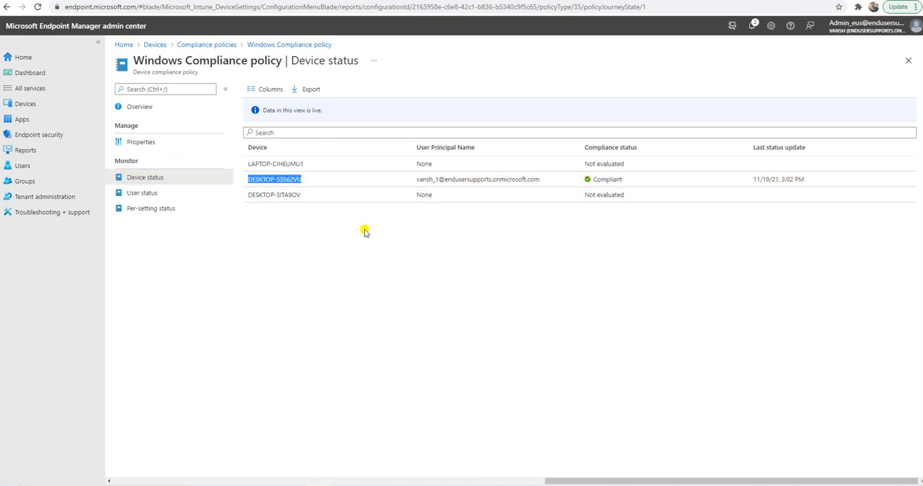
left_click(639, 183)
left_click_drag(640, 183, 544, 181)
left_click(366, 240)
left_click(288, 179)
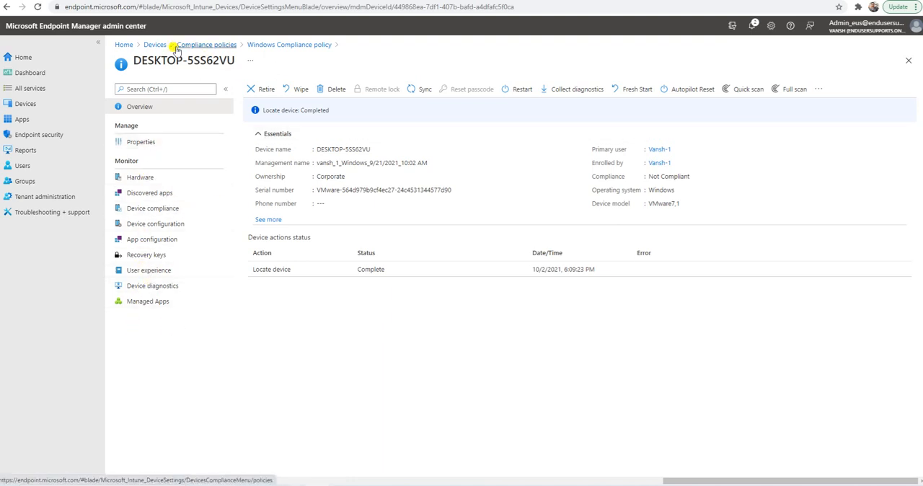
Leave the device overview, open the device compliance summary under Reports and refresh it.
left_click(201, 45)
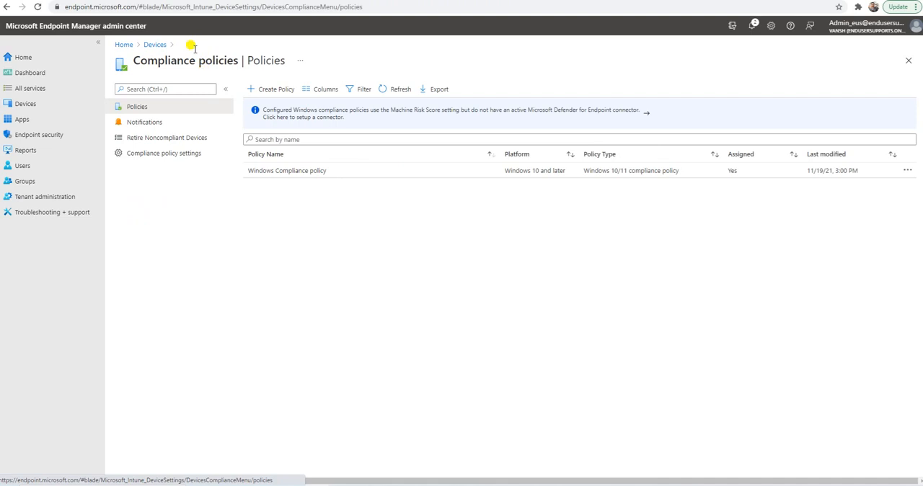
left_click(154, 44)
scroll(212, 256, "down", 3)
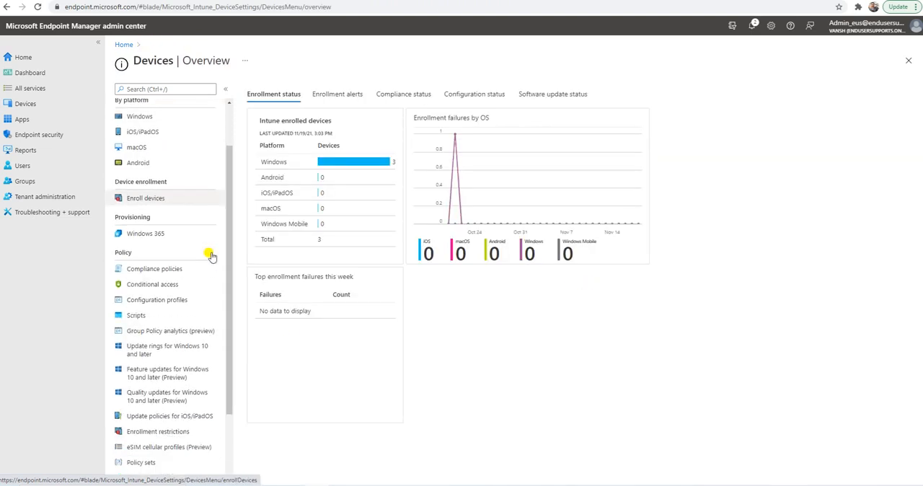
scroll(212, 256, "up", 3)
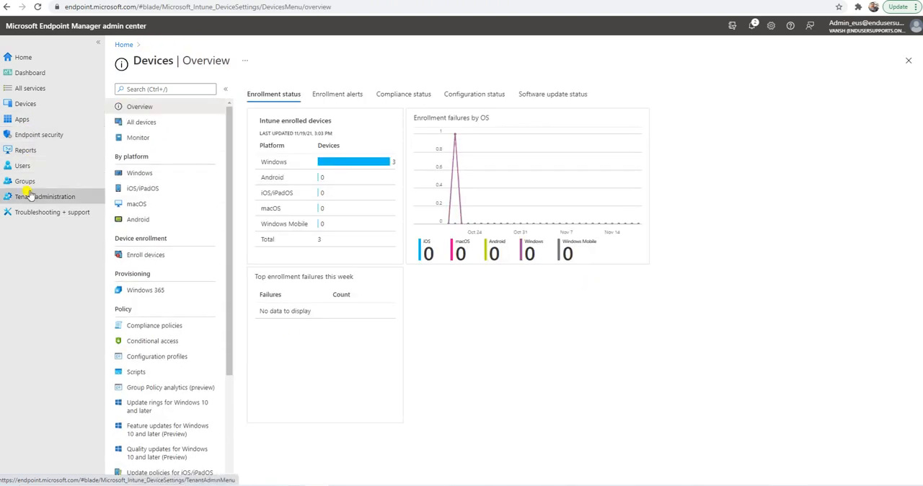
left_click(26, 151)
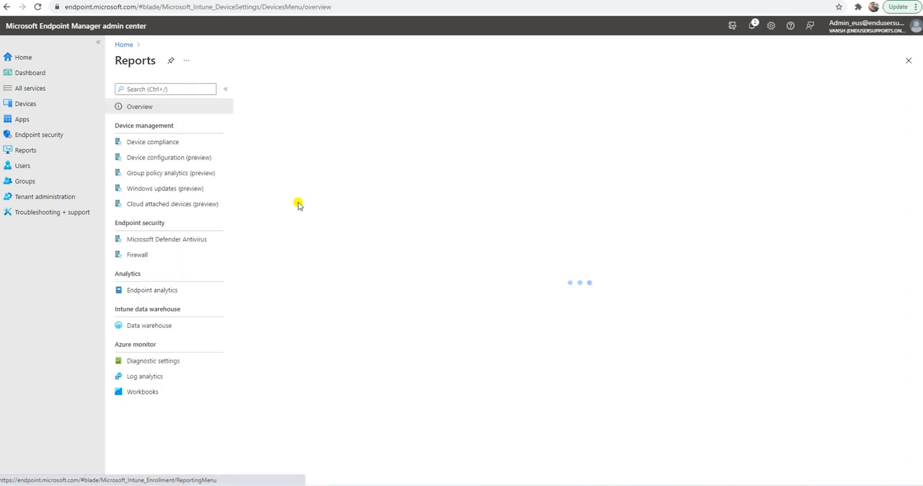
left_click(161, 141)
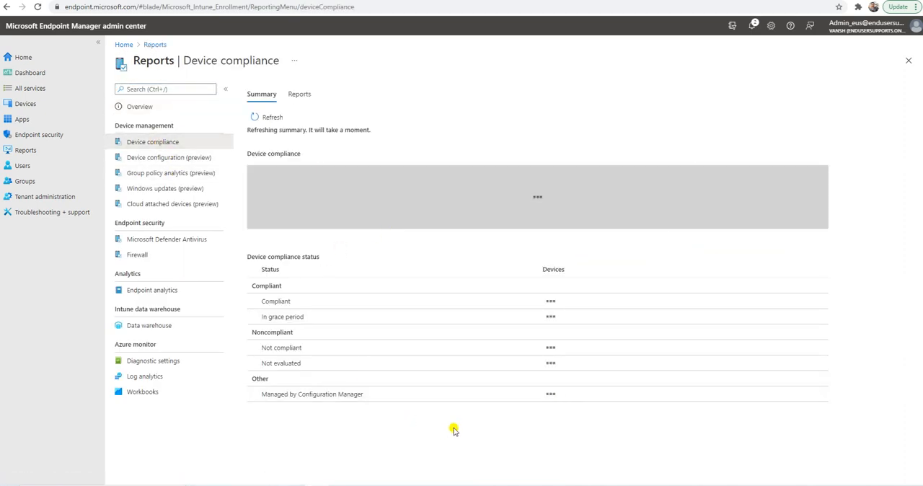
left_click(269, 118)
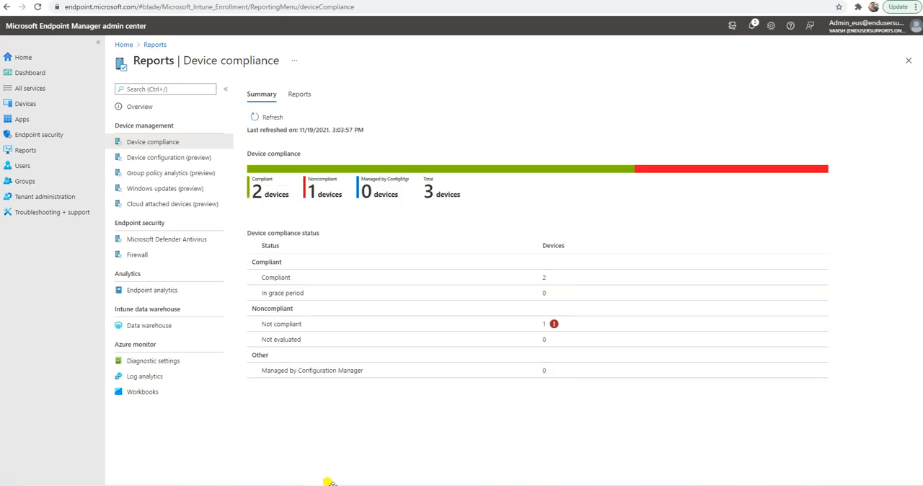
Examine the compliant, noncompliant, ConfigMgr-managed and total device counts in the device compliance summary.
double_click(278, 191)
left_click_drag(439, 192, 481, 194)
left_click_drag(344, 193, 265, 191)
left_click(314, 199)
double_click(356, 212)
left_click(367, 214)
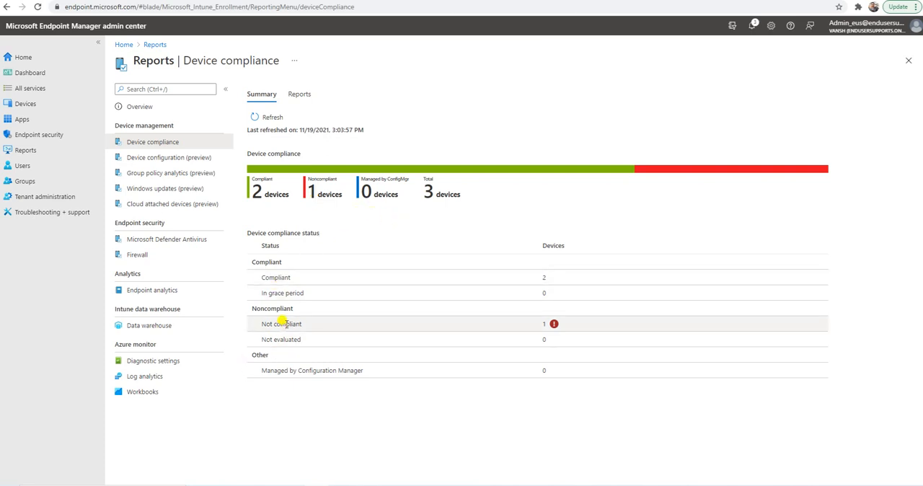
View the Device compliance report page, and return to the summary to check the Not compliant row.
left_click(299, 93)
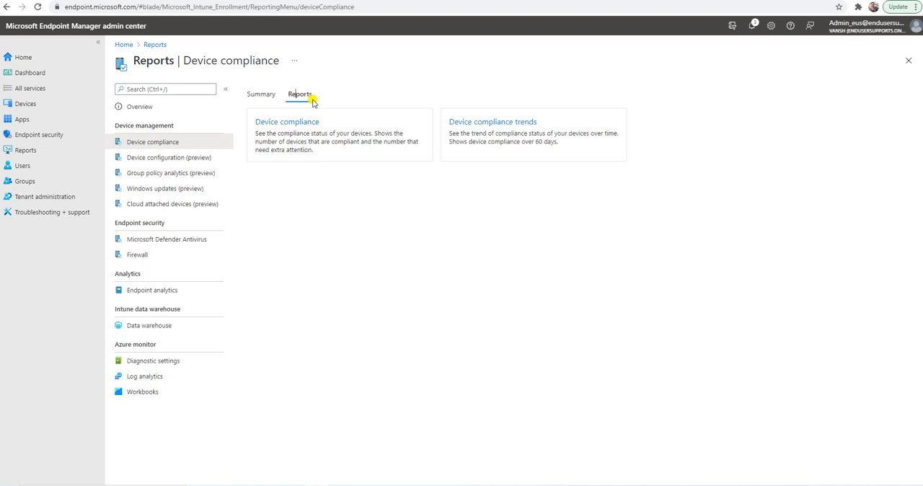
left_click(291, 123)
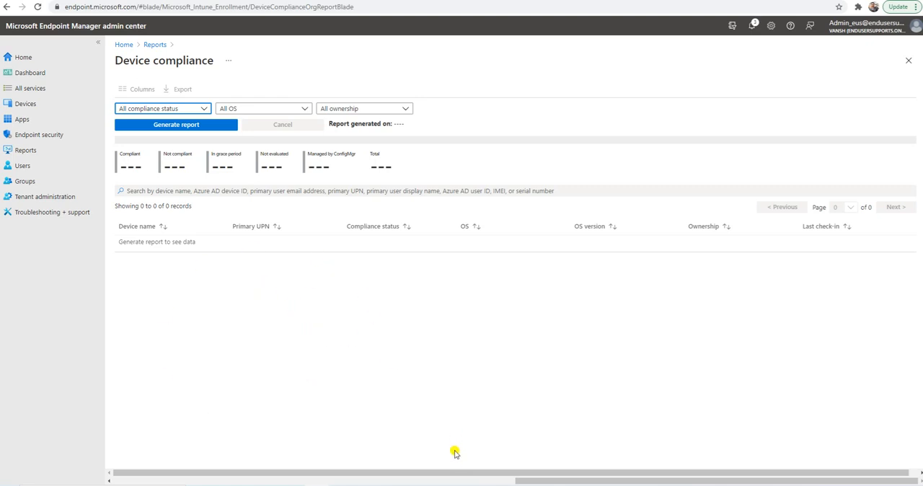
left_click(160, 46)
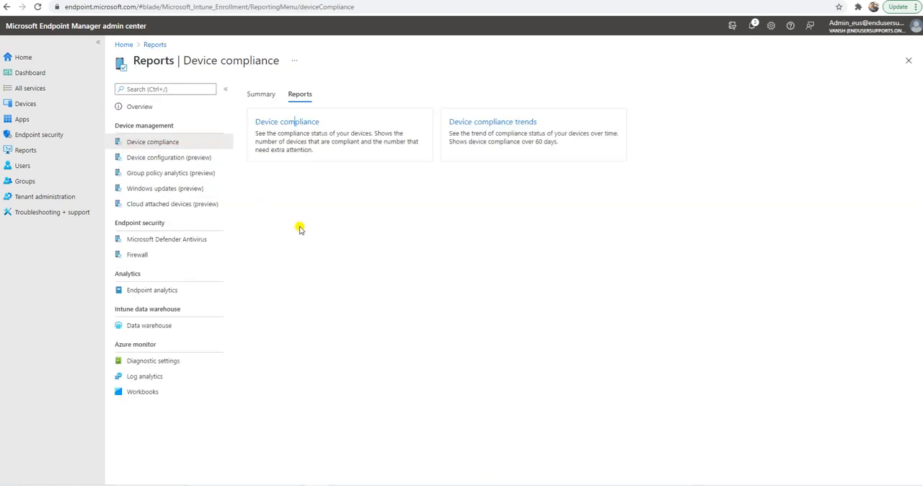
left_click(261, 94)
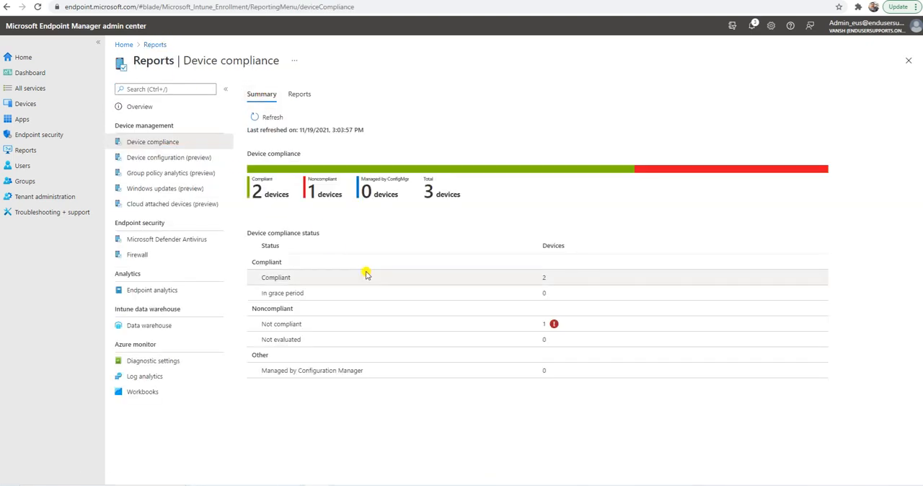
left_click_drag(266, 325, 315, 324)
Generate the Device compliance report for all compliance statuses, all OS and all ownership types.
left_click(300, 94)
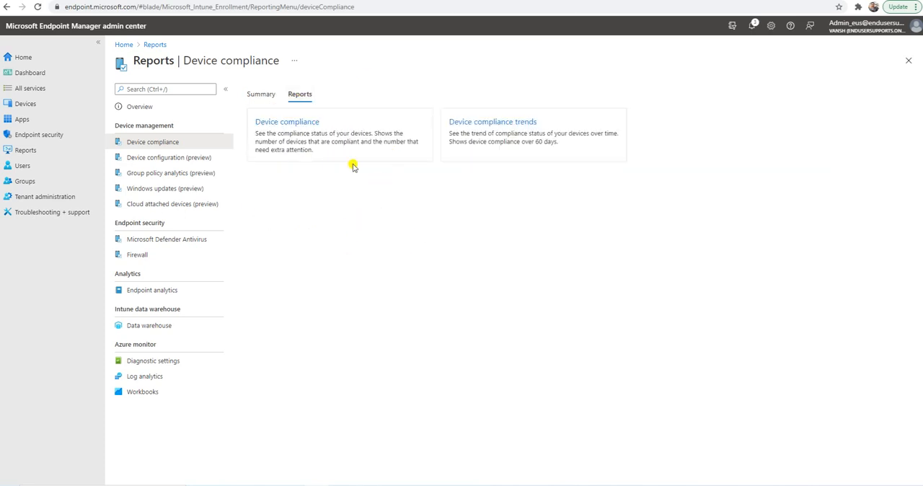
left_click(325, 137)
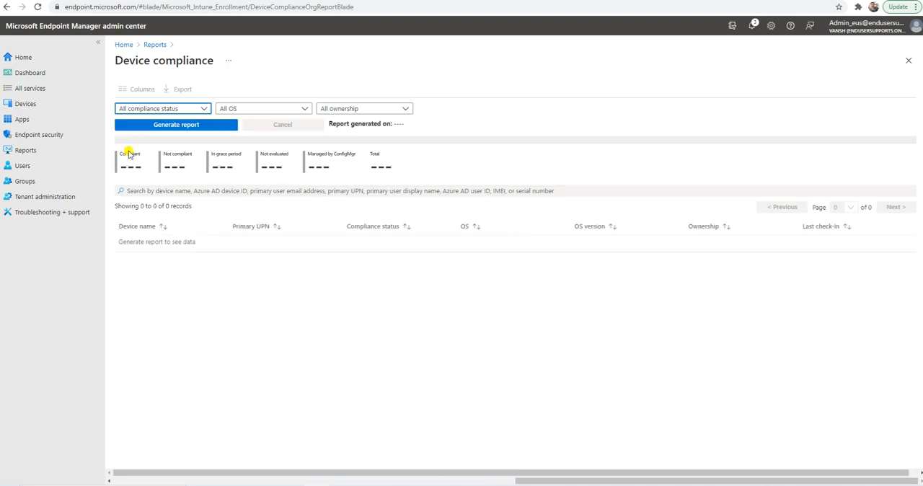
left_click(177, 126)
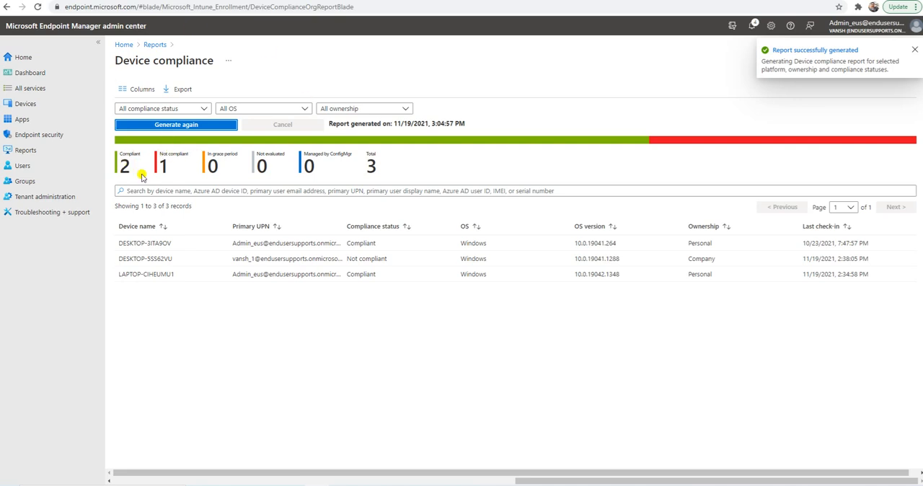
Export the Device compliance report to a compressed CSV file and review the listed devices' compliance statuses.
left_click(179, 89)
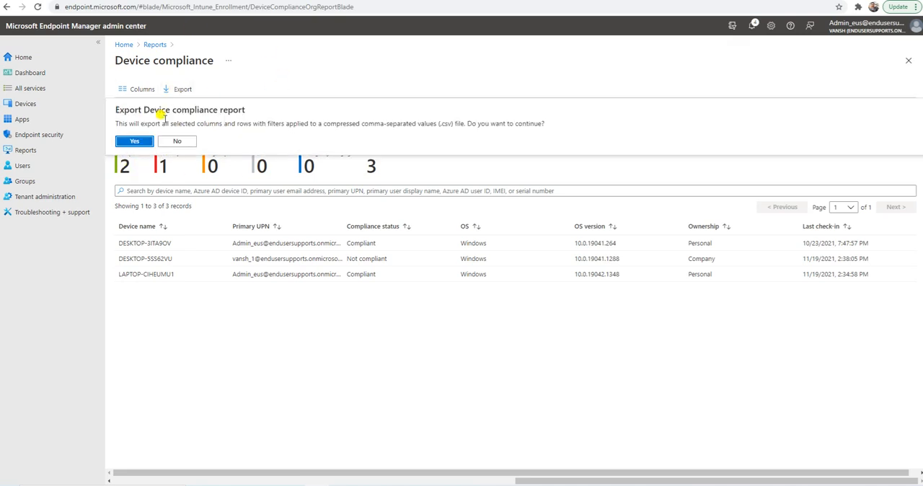
left_click(137, 141)
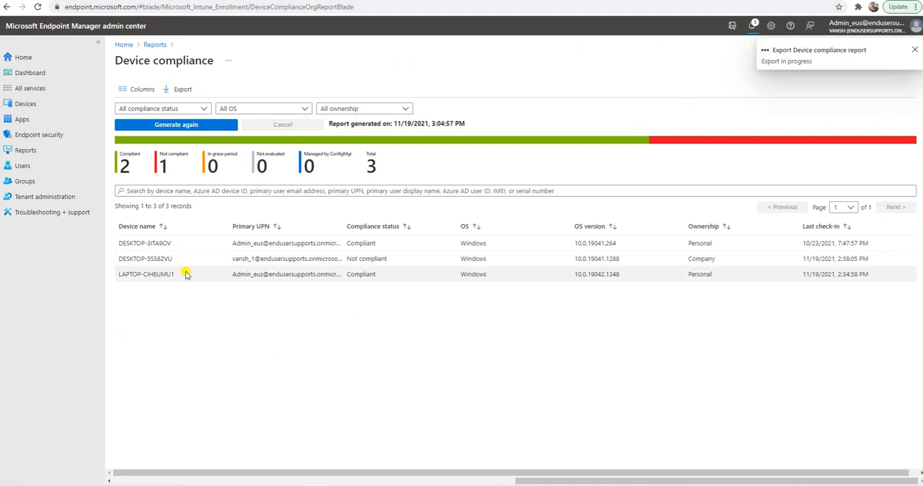
double_click(357, 243)
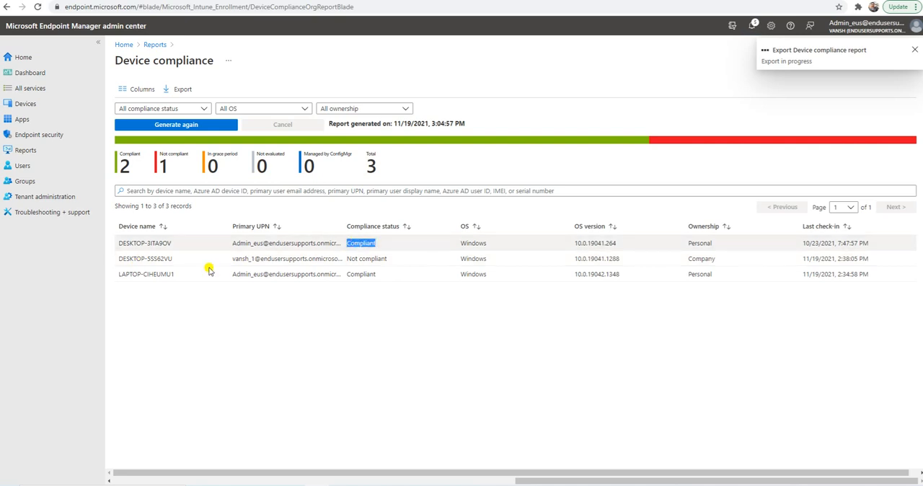
double_click(369, 258)
left_click(264, 319)
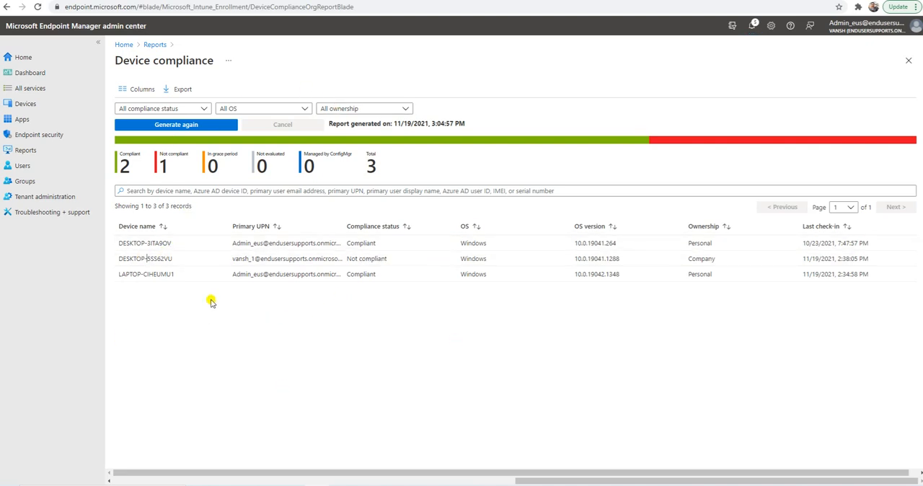
Filter the Device compliance report to only the Not compliant status and generate it again.
left_click(202, 110)
left_click(123, 122)
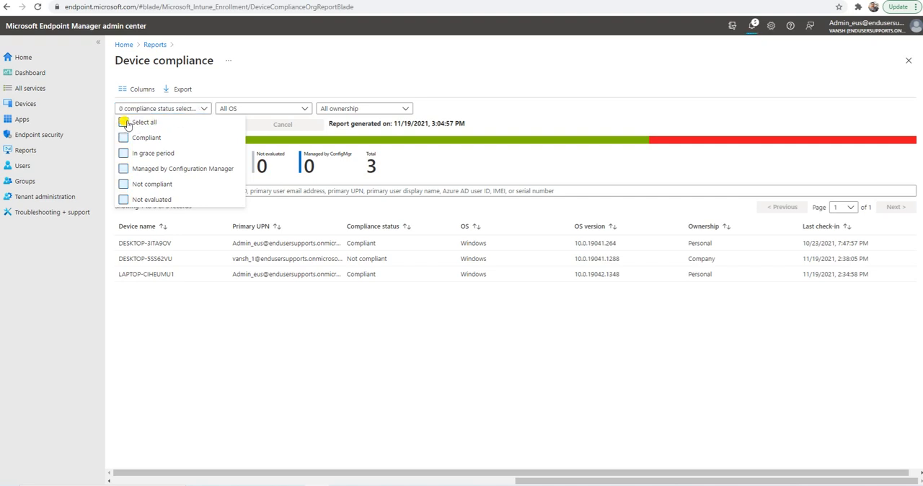
left_click(123, 185)
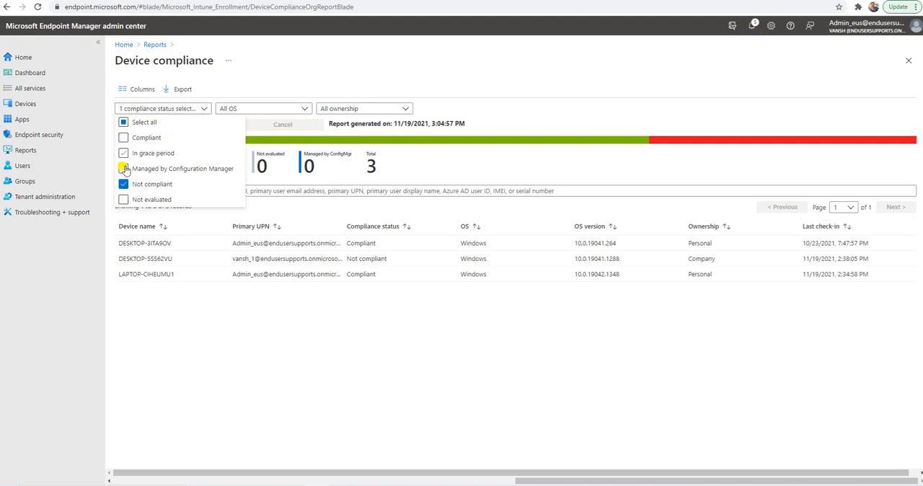
left_click(196, 356)
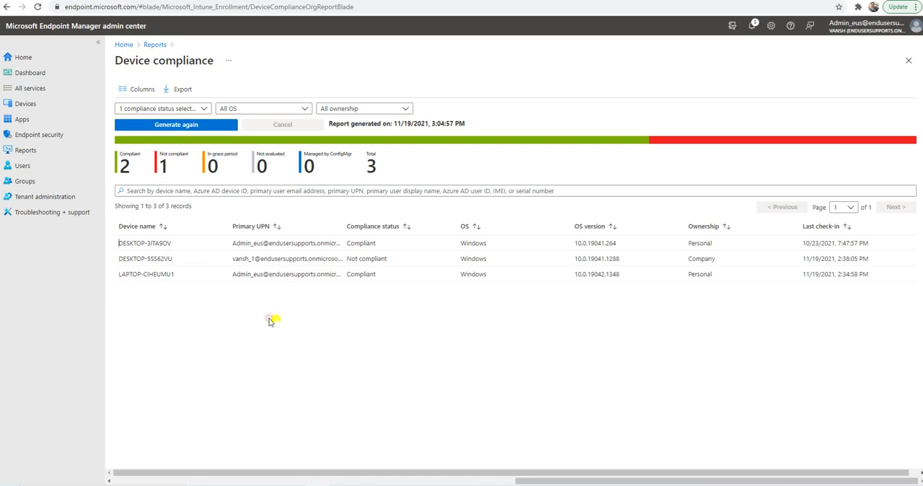
left_click(189, 124)
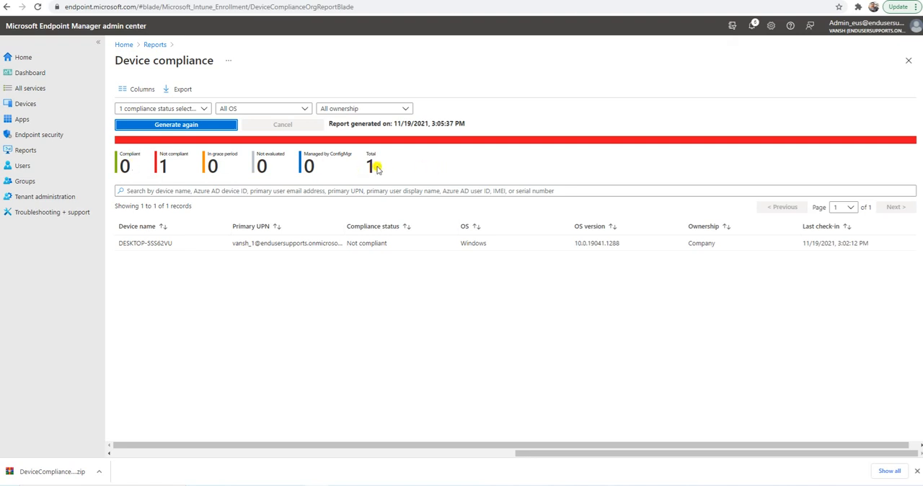
Change the report's compliance status filter from Not compliant to Compliant and regenerate the report.
left_click(160, 109)
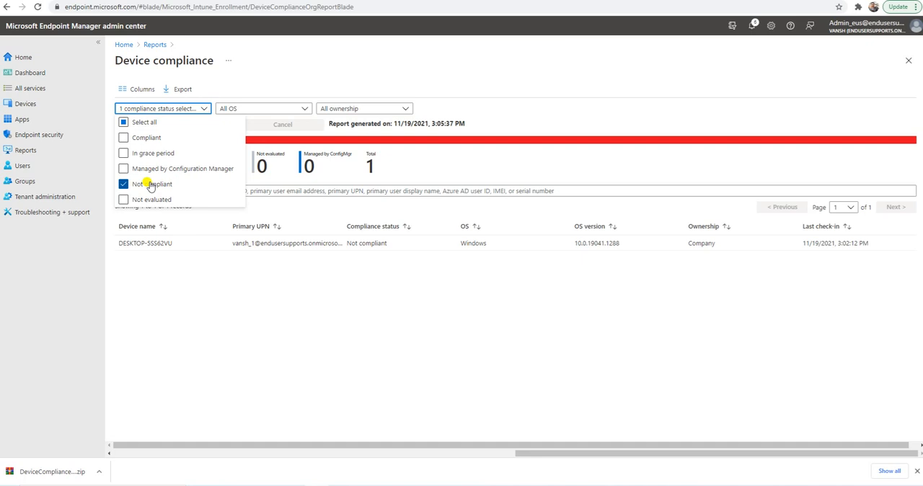
left_click(135, 140)
left_click(146, 185)
left_click(346, 73)
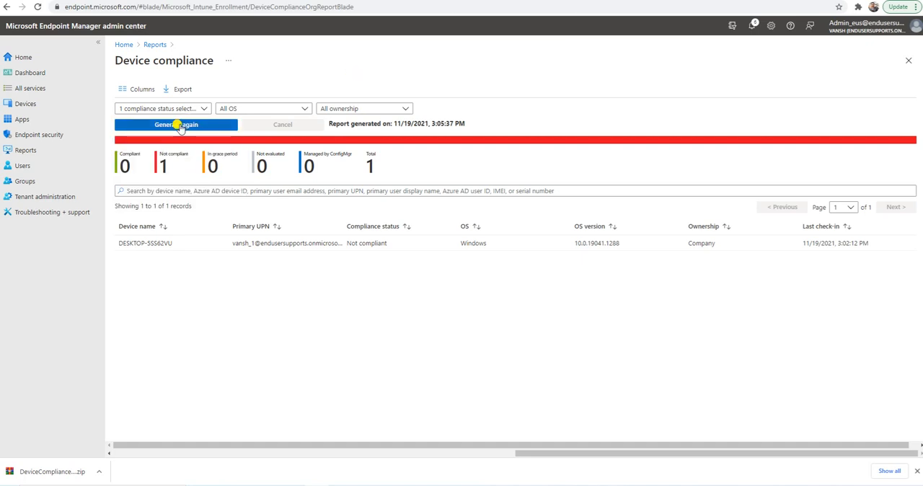
left_click(179, 126)
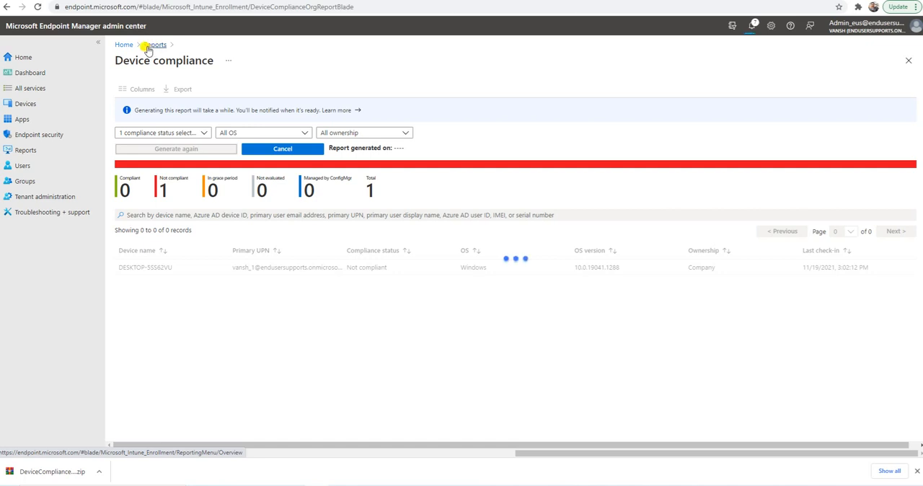
Go to the Windows compliance policies, open Windows Compliance policy and check DESKTOP-5SS62VU in its device status report.
left_click(41, 105)
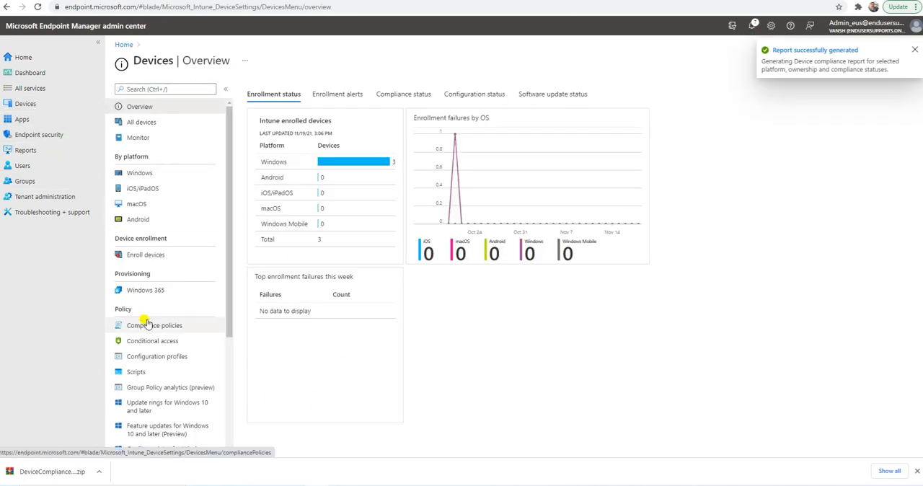
left_click(144, 175)
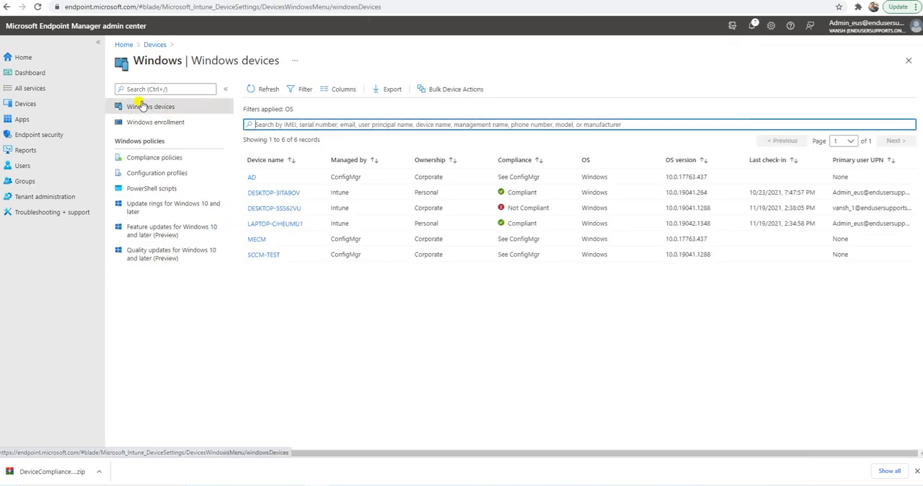
left_click(160, 157)
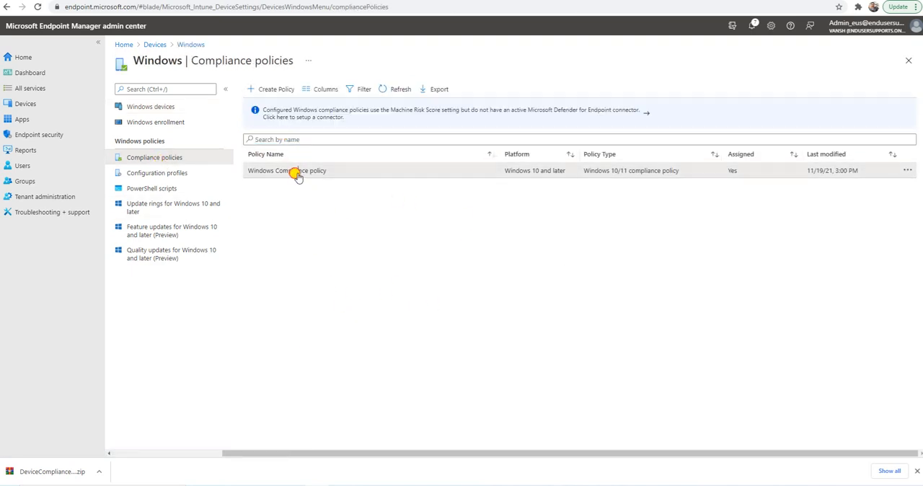
left_click(296, 174)
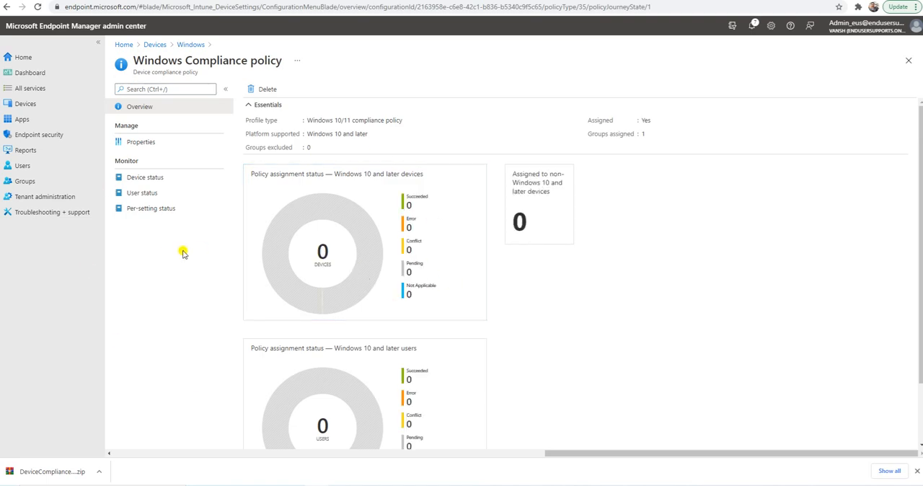
left_click(137, 142)
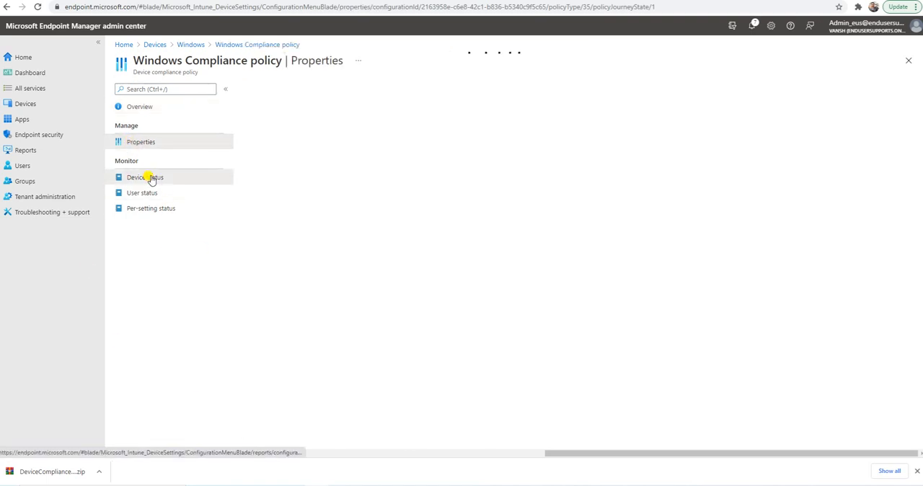
left_click(150, 180)
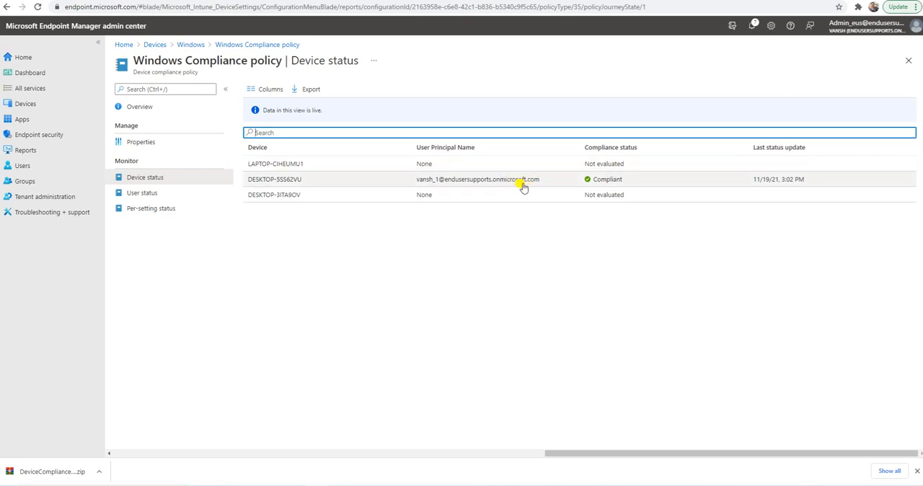
left_click(351, 180)
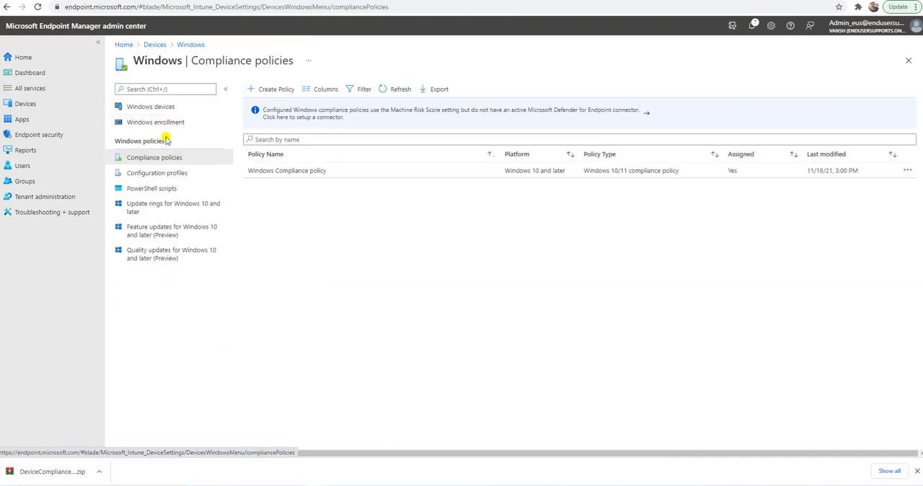
Reopen Windows Compliance policy's device status report and view the overview of DESKTOP-5SS62VU to check its compliance.
left_click(295, 171)
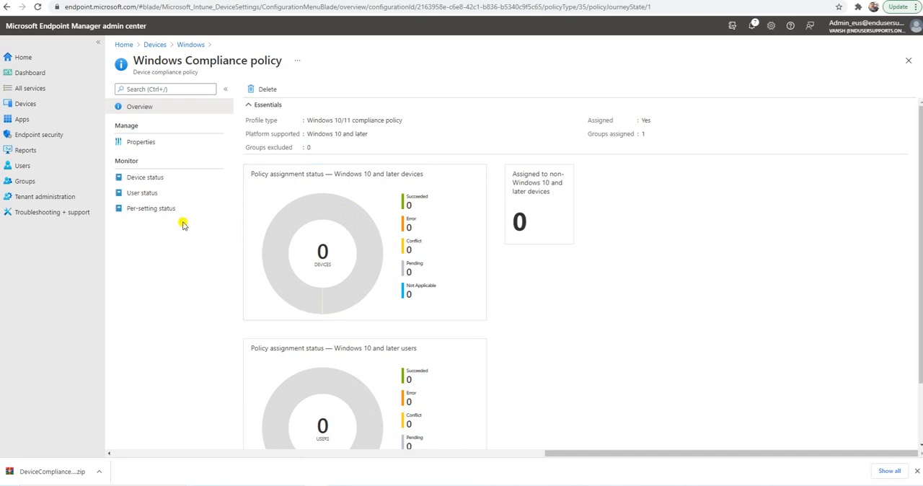
left_click(148, 177)
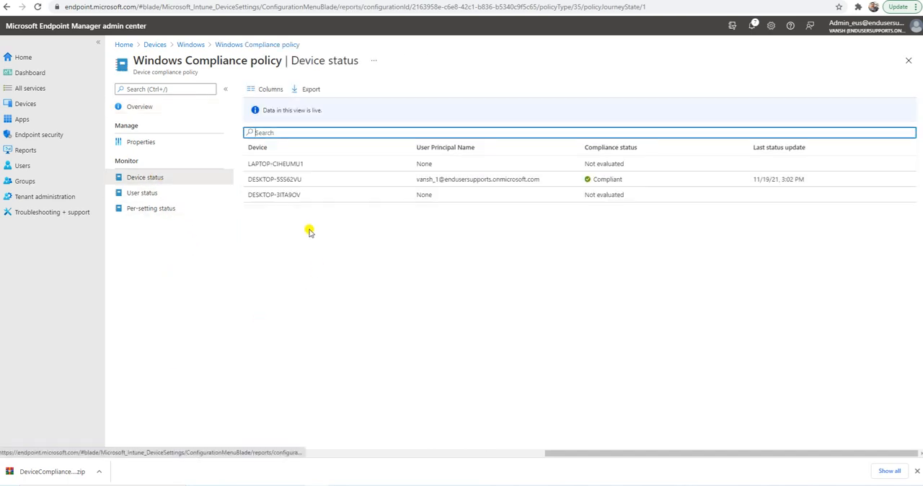
left_click(271, 179)
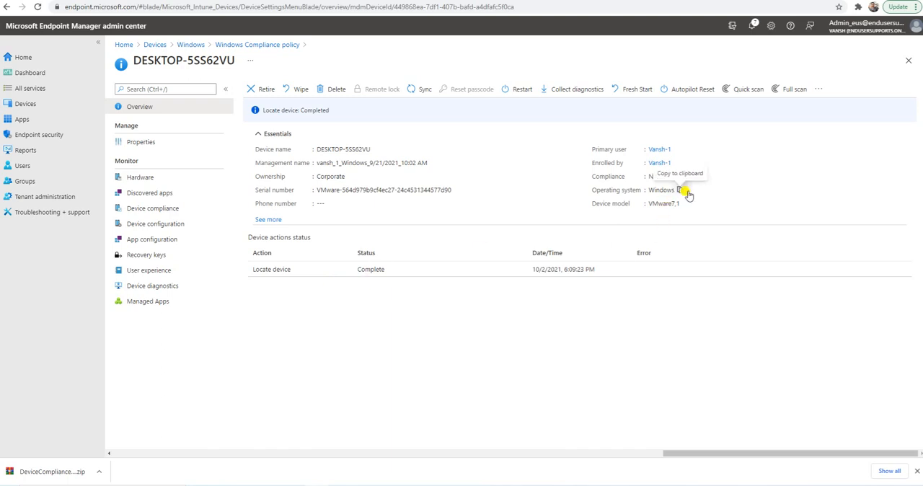
Check the compliance field of DESKTOP-5SS62VU and open its device compliance results for Windows Compliance policy.
left_click_drag(589, 178, 689, 177)
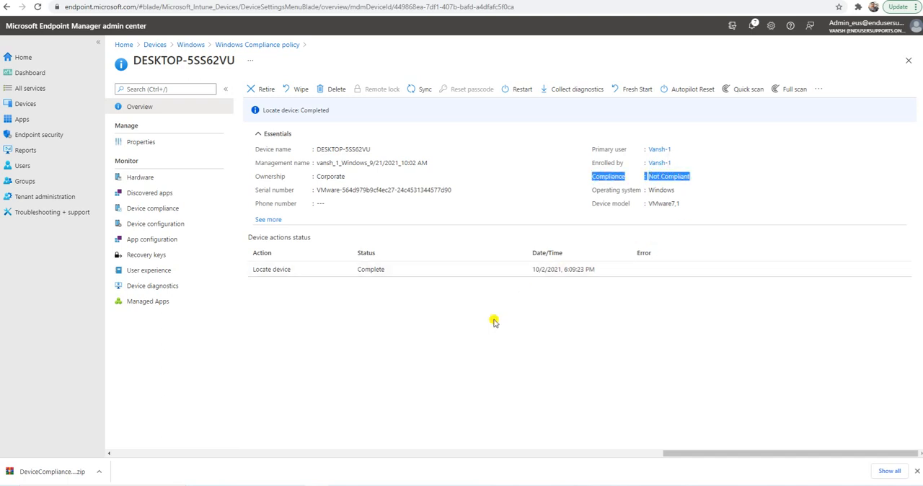
left_click(152, 209)
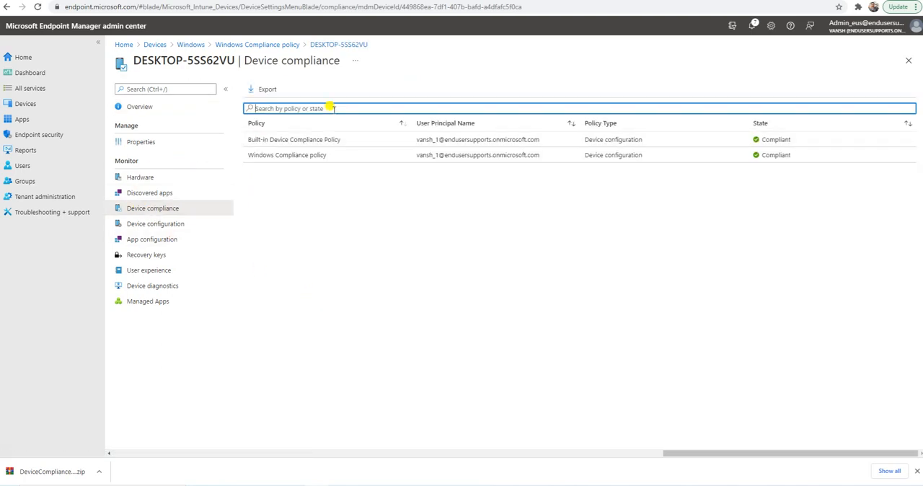
left_click(274, 159)
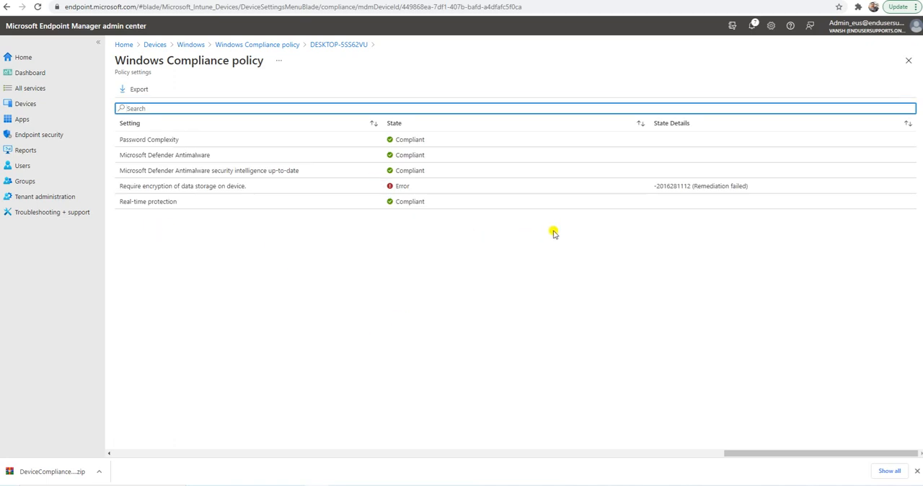
Examine the state and state details of the data storage encryption requirement in the policy settings.
left_click_drag(122, 186, 236, 188)
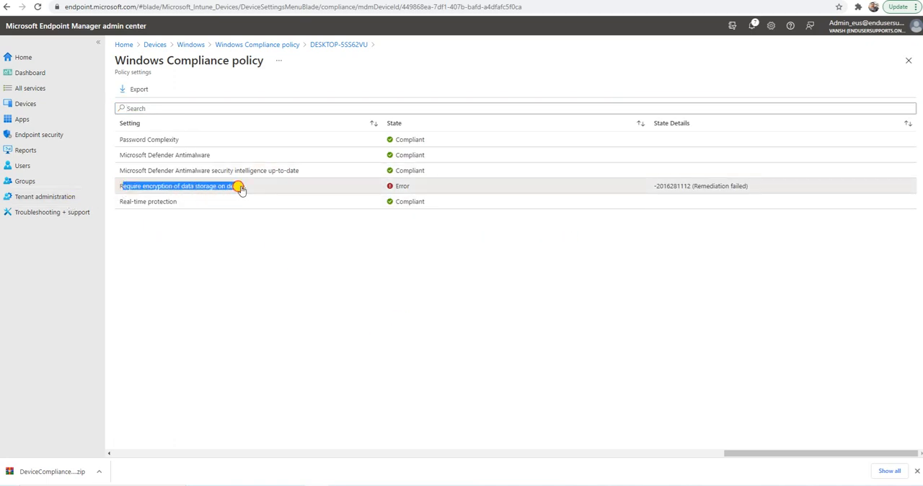
left_click(381, 295)
left_click_drag(765, 192, 122, 189)
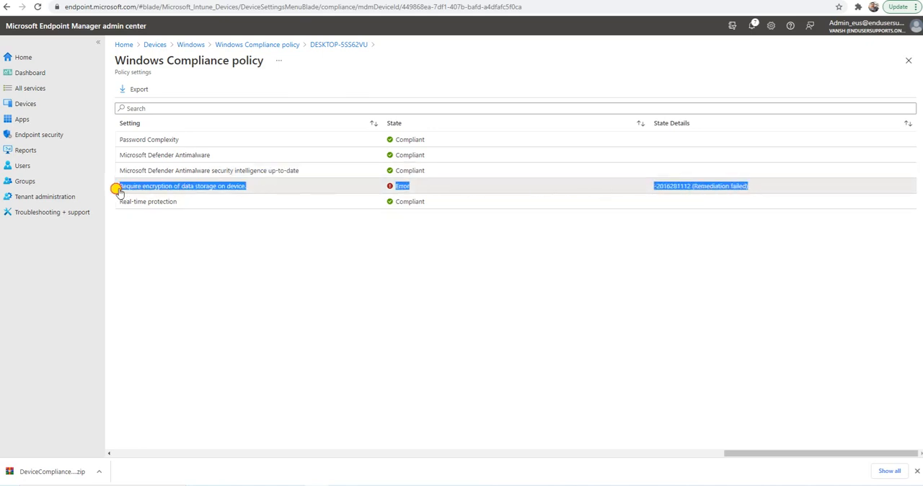
left_click(368, 298)
left_click_drag(752, 192, 120, 191)
left_click(175, 233)
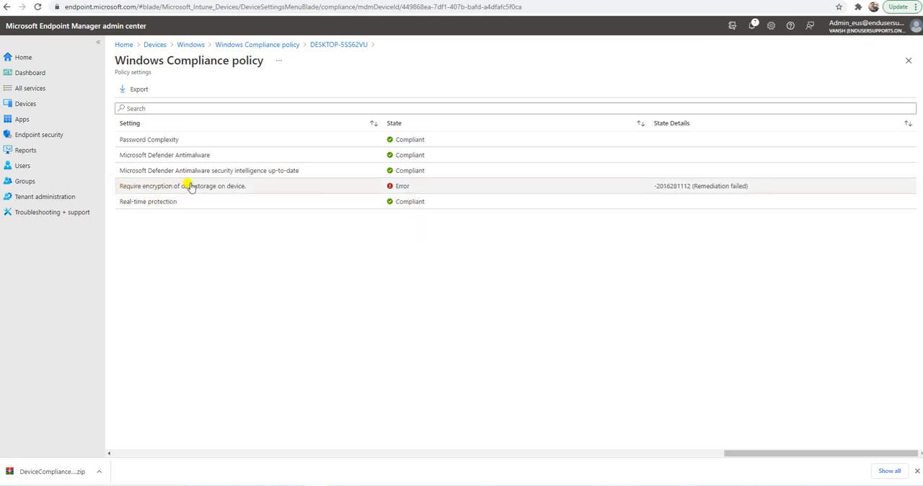
left_click_drag(251, 189, 118, 187)
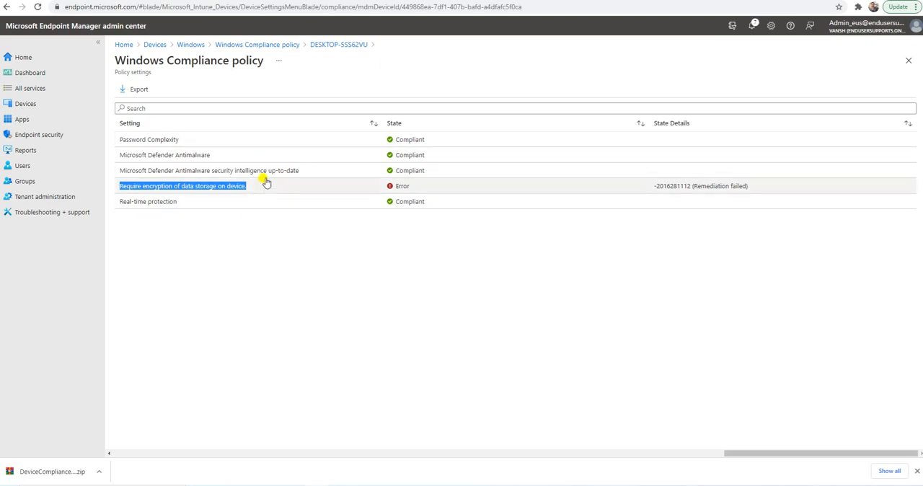
Examine the states of the Password Complexity, Microsoft Defender Antimalware, security intelligence and Real-time protection settings.
left_click_drag(123, 140, 182, 142)
left_click_drag(120, 159, 206, 159)
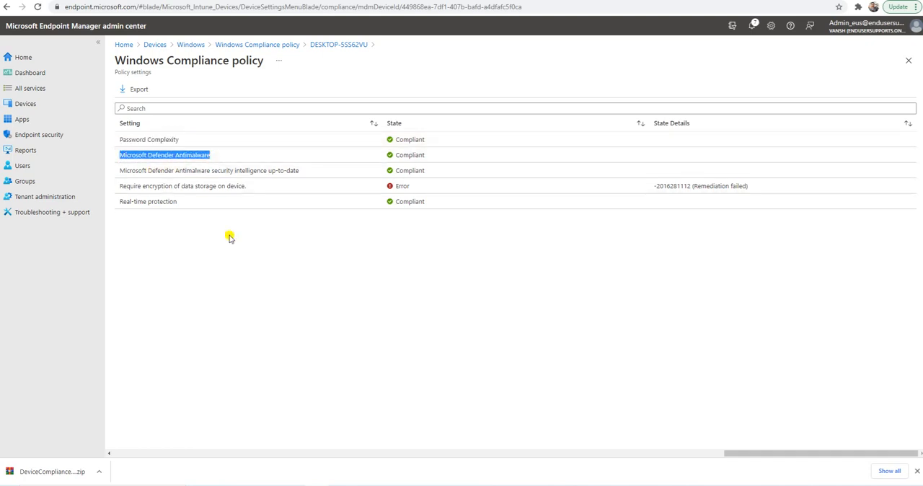
left_click_drag(119, 171, 302, 173)
left_click_drag(426, 171, 409, 188)
left_click(387, 288)
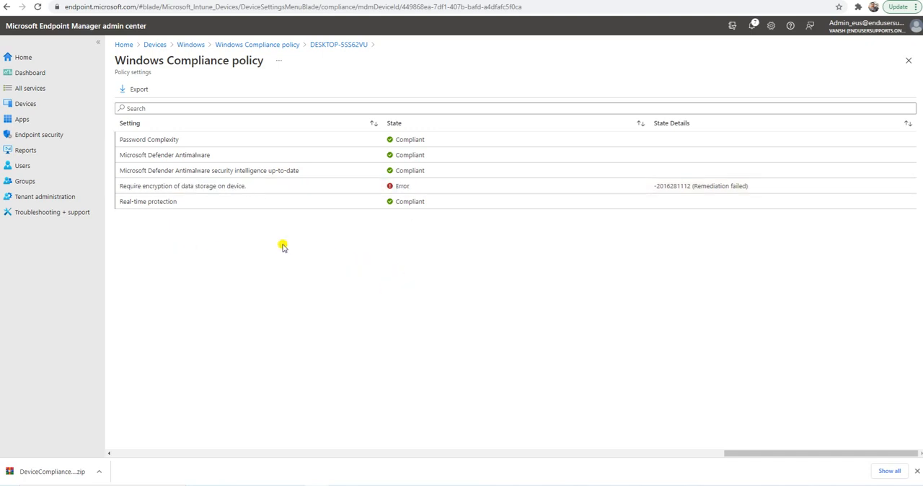
left_click_drag(120, 206, 422, 209)
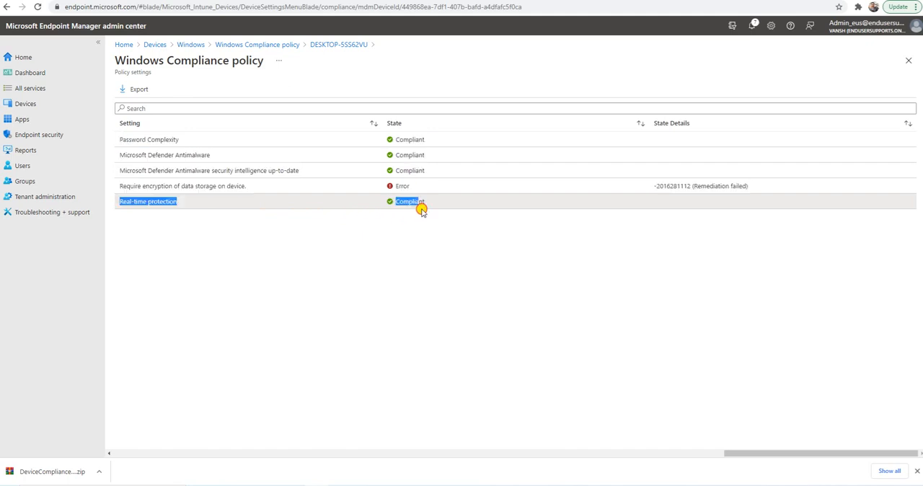
left_click_drag(439, 241, 118, 204)
left_click(294, 247)
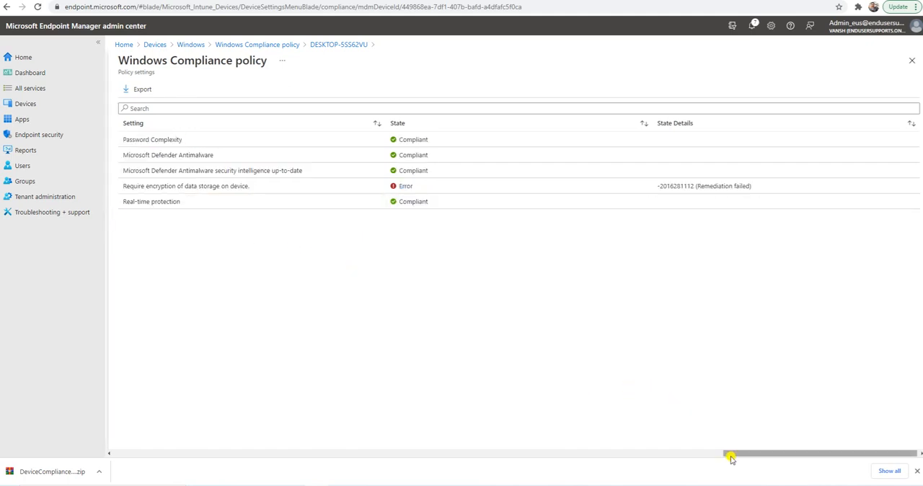
left_click_drag(730, 458, 758, 456)
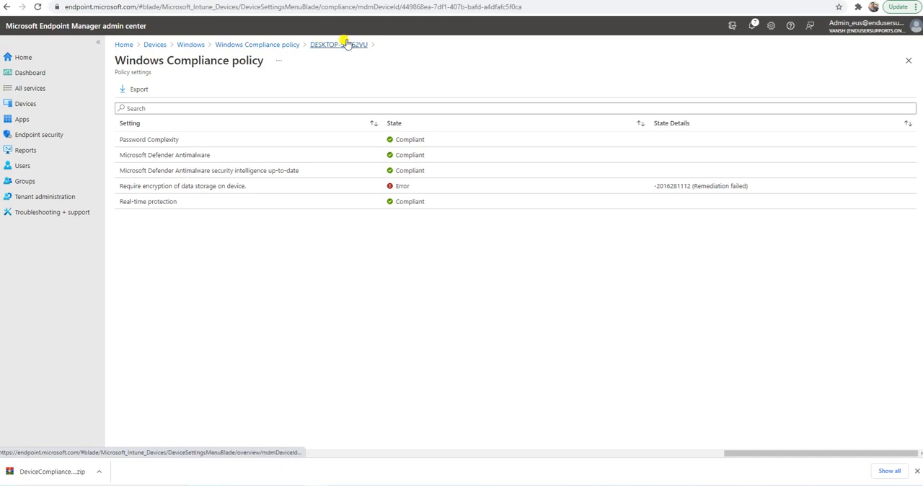
Return to Windows Compliance policy and review its user status, properties and overview assignment charts.
left_click(268, 47)
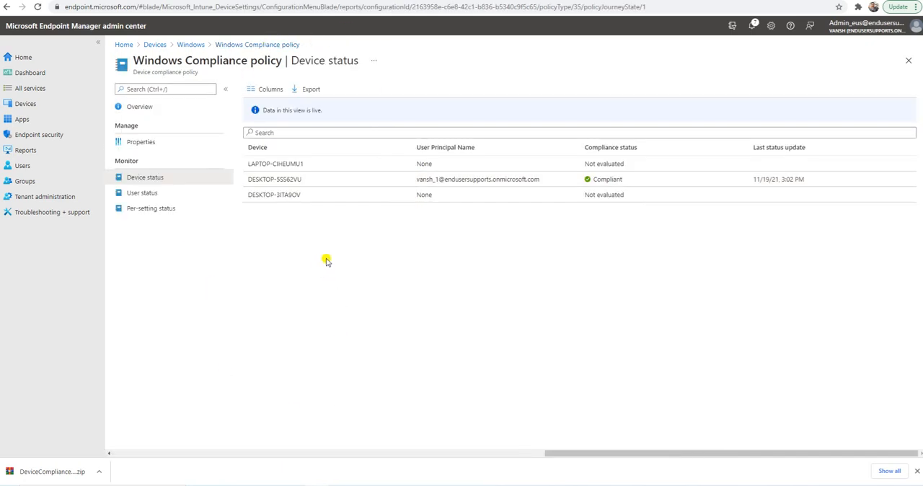
left_click(155, 196)
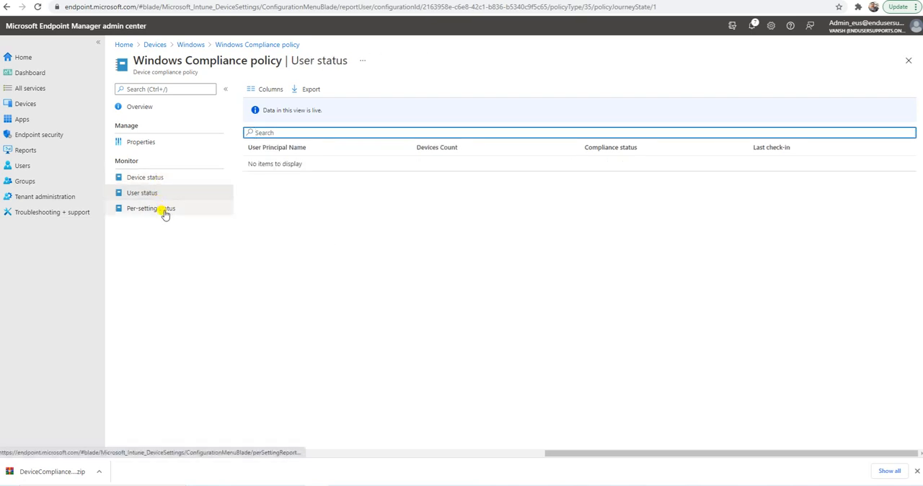
left_click(145, 143)
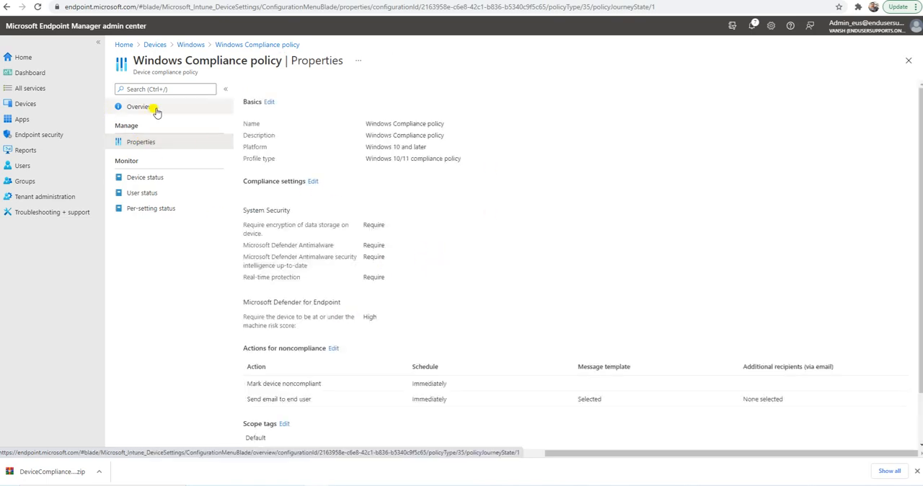
left_click(153, 108)
scroll(371, 272, "down", 1)
scroll(370, 272, "down", 1)
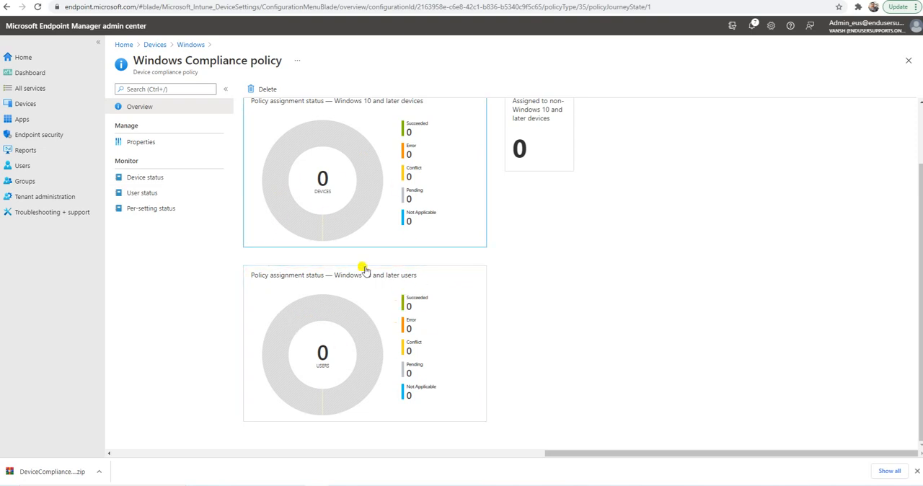
Switch to the Test-1 virtual machine, minimize Company Portal and bring up Event Viewer.
mouse_move(344, 229)
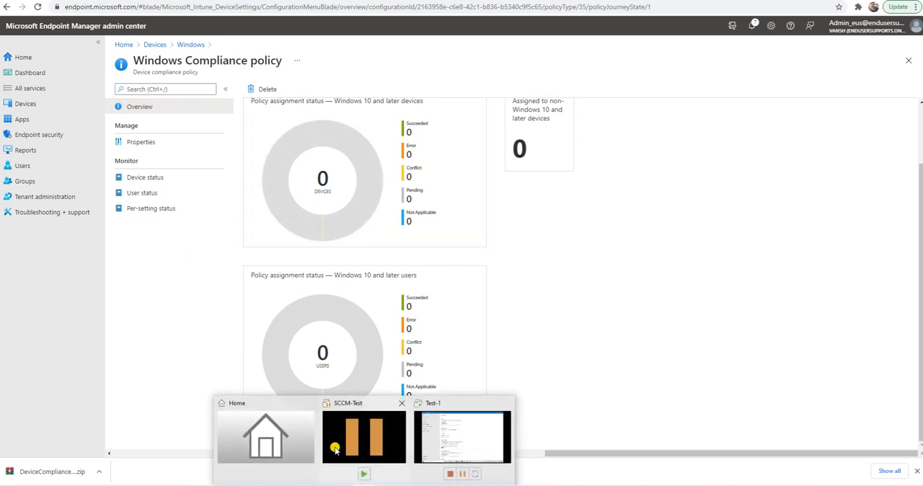
left_click(450, 433)
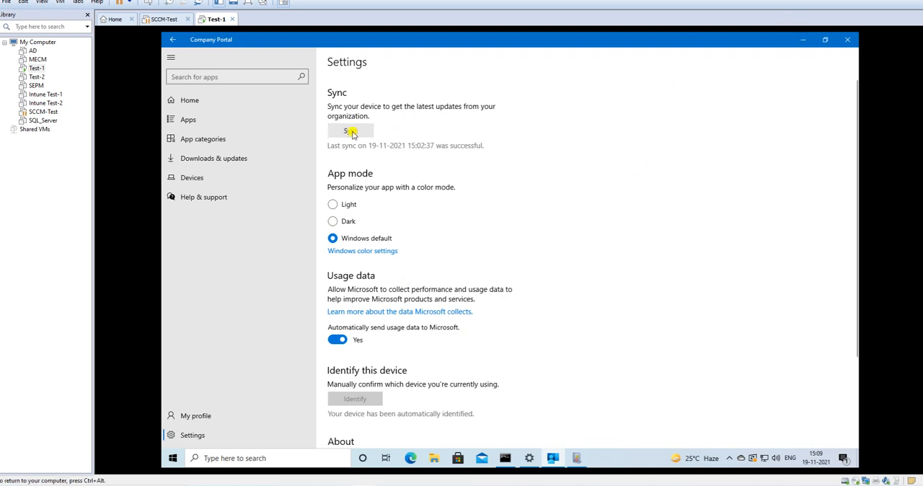
left_click(809, 41)
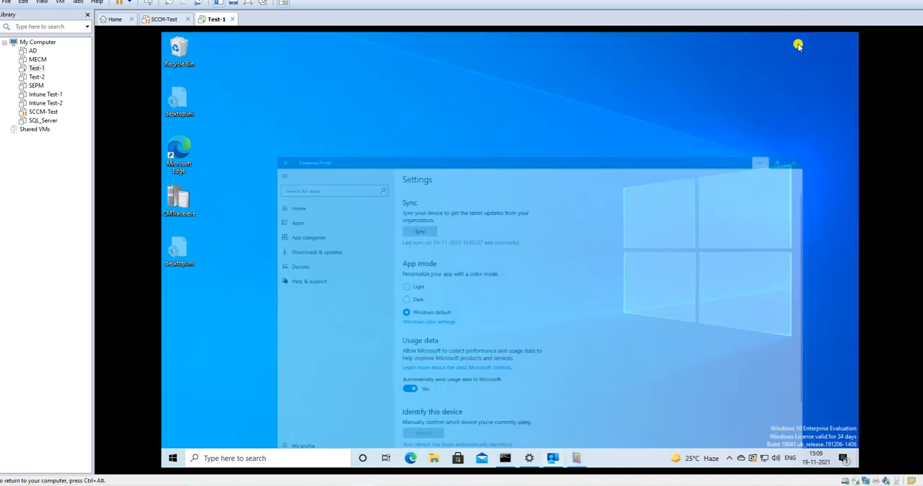
left_click(577, 458)
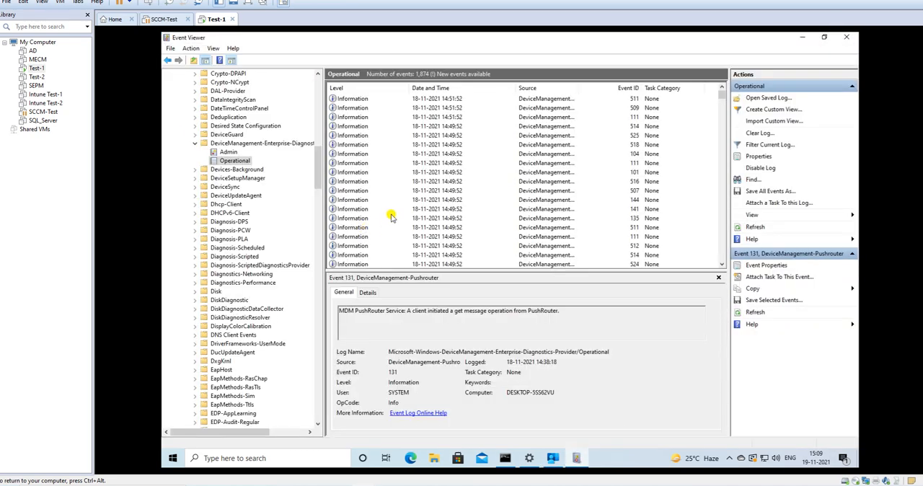
Collapse the DeviceManagement-Enterprise-Diagnostics-Provider folder and the Applications and Services Logs branch in the event log tree.
left_click(244, 147)
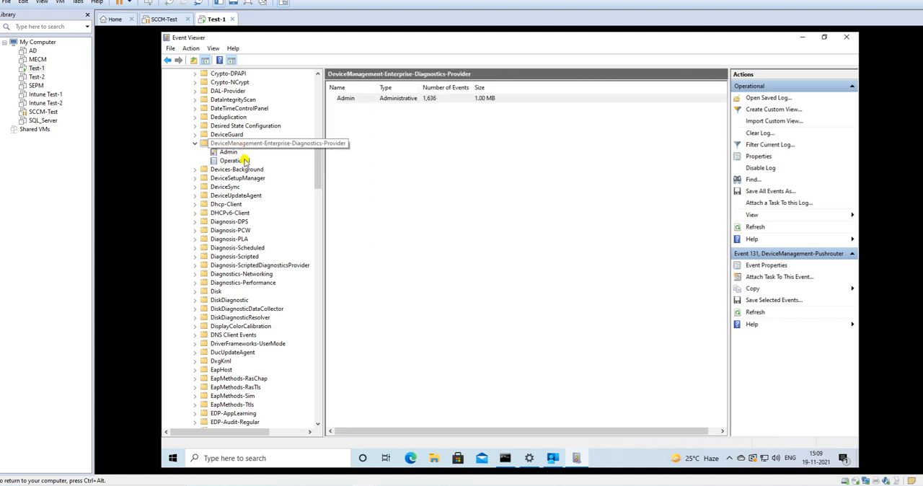
scroll(209, 149, "down", 1)
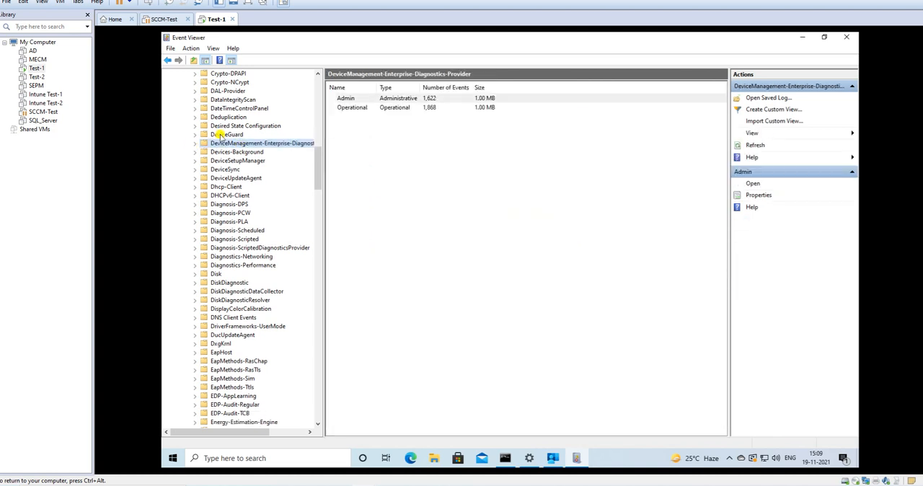
left_click(320, 96)
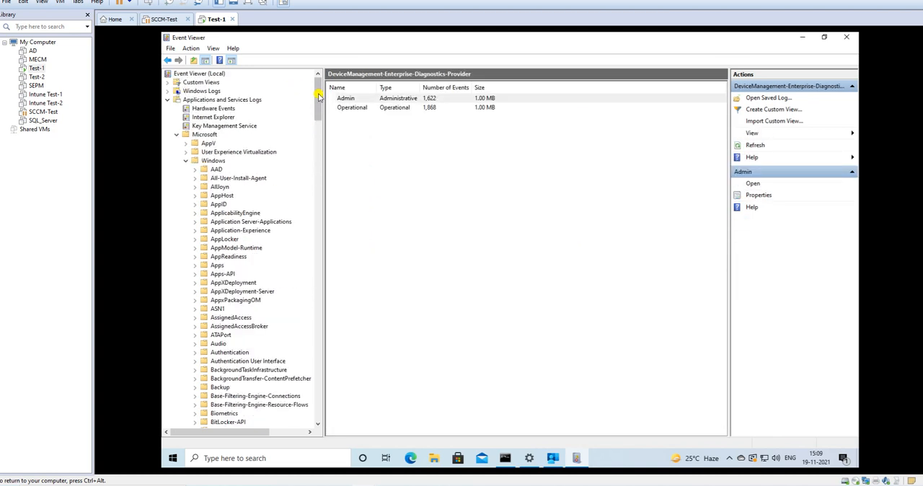
left_click(167, 99)
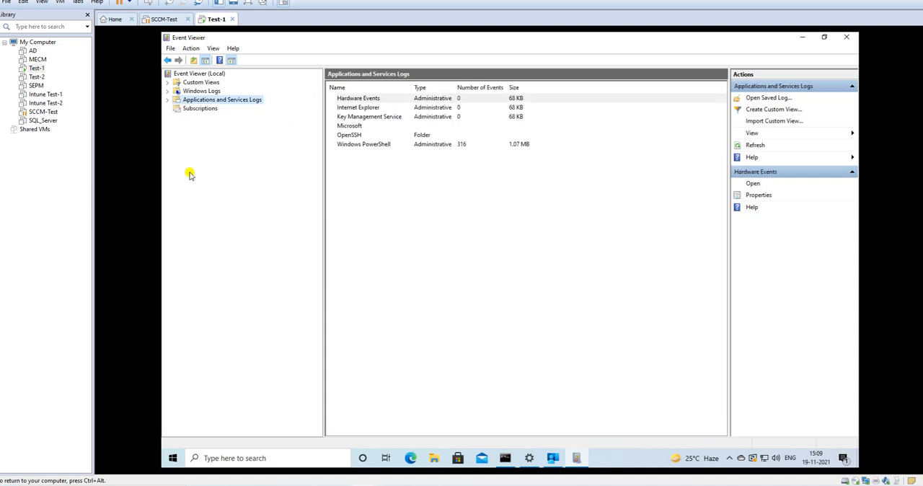
Expand Applications and Services Logs, Microsoft and Windows, and the DeviceManagement-Enterprise-Diagnostics-Provider folder within them.
left_click(167, 101)
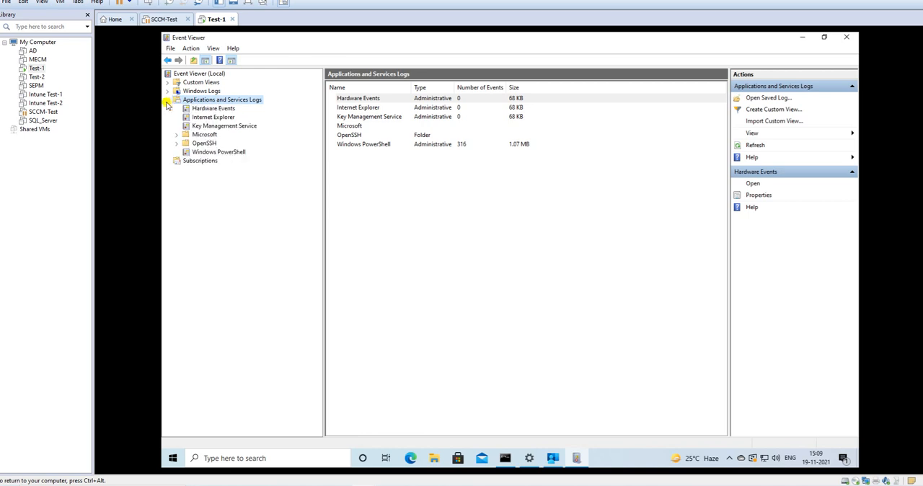
left_click(206, 135)
left_click(178, 136)
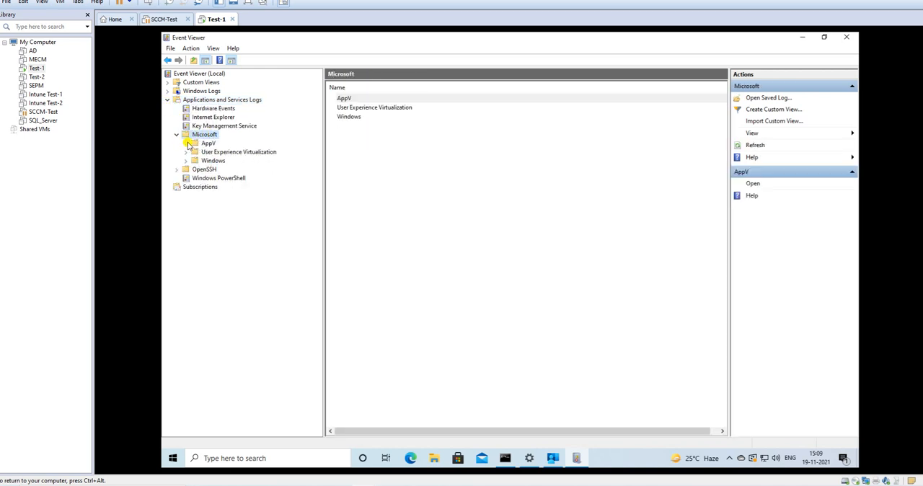
left_click(211, 160)
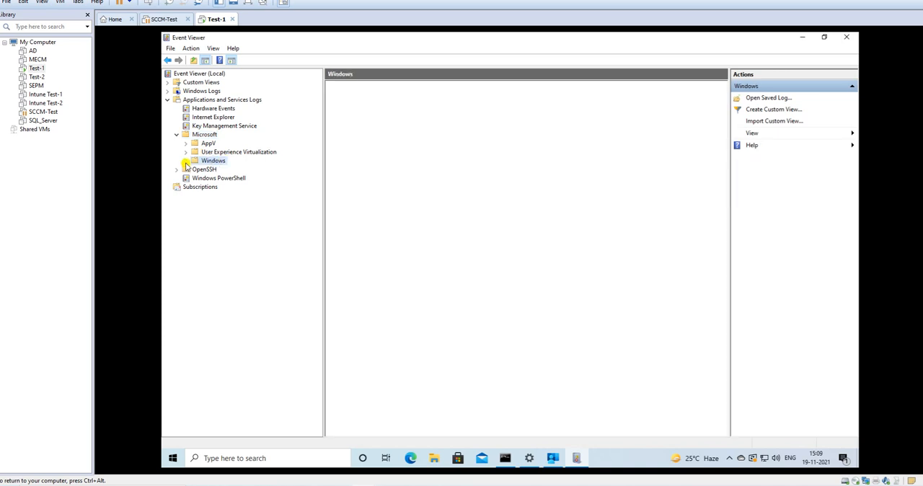
left_click(186, 160)
scroll(262, 311, "down", 7)
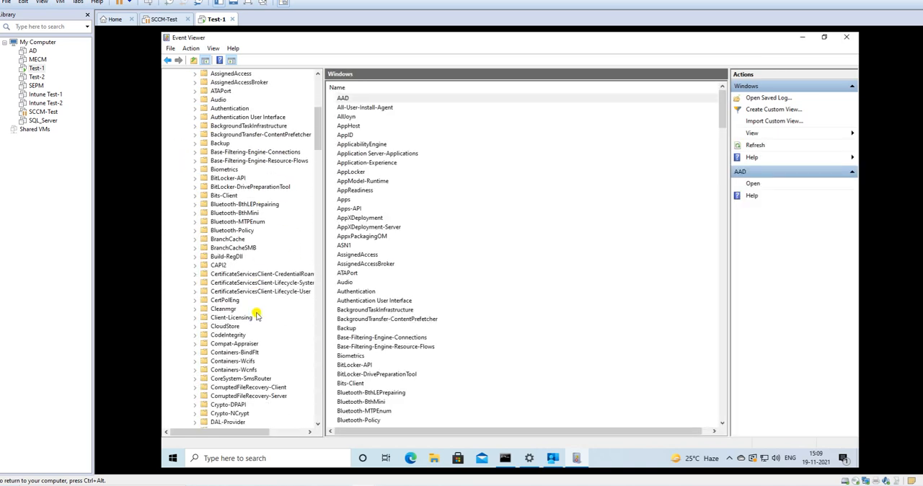
scroll(256, 315, "down", 5)
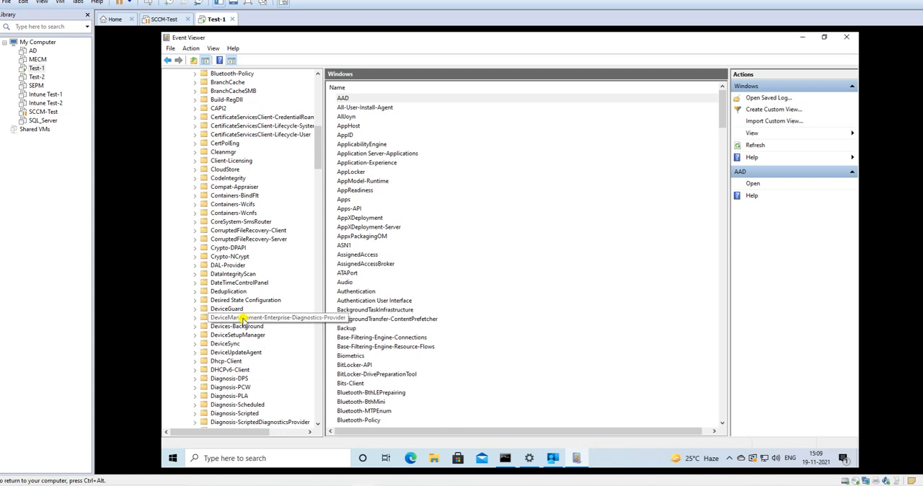
left_click(243, 318)
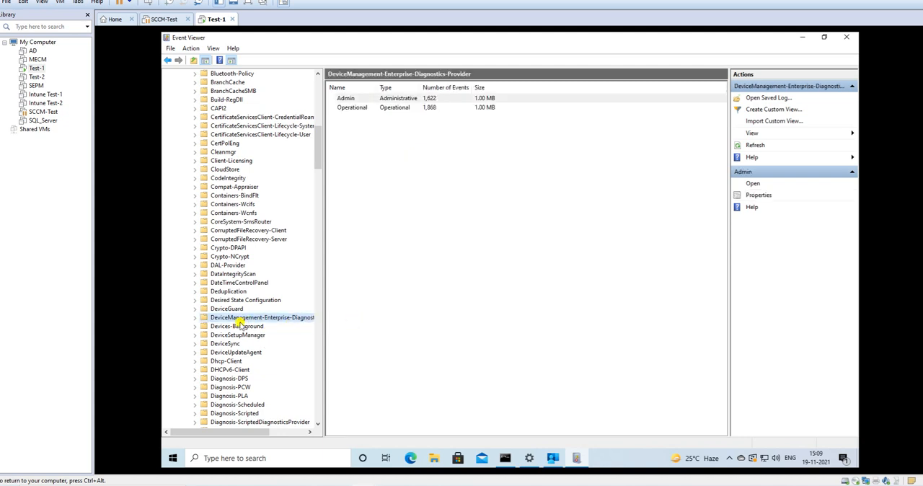
left_click(196, 317)
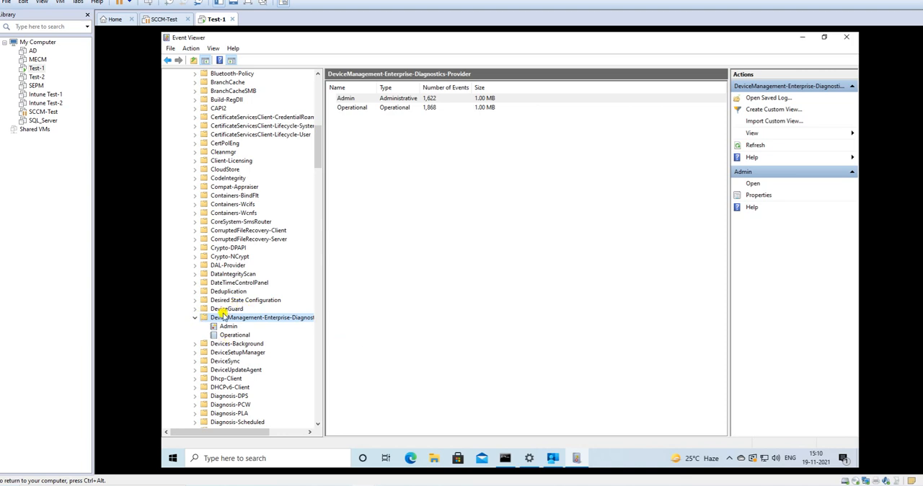
Open the Admin log of DeviceManagement-Enterprise-Diagnostics-Provider and examine the message of the newest 404 error, logged at 15:02:27.
left_click(231, 325)
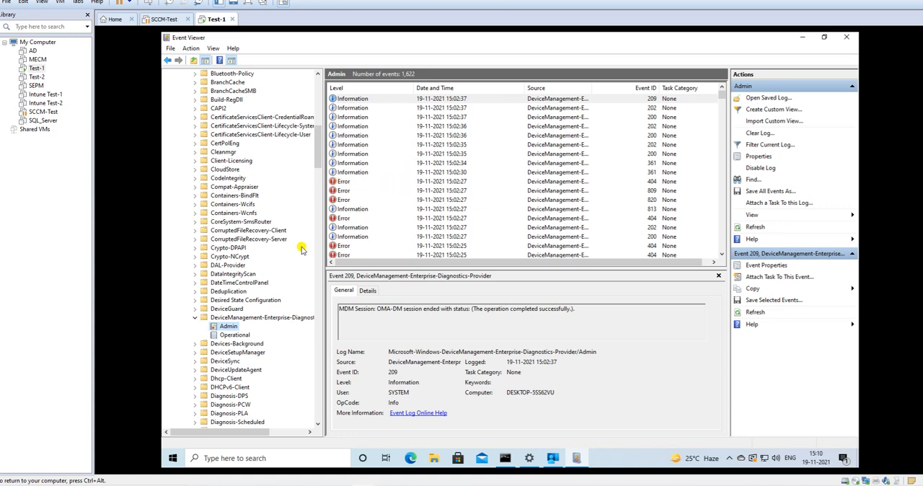
left_click(345, 181)
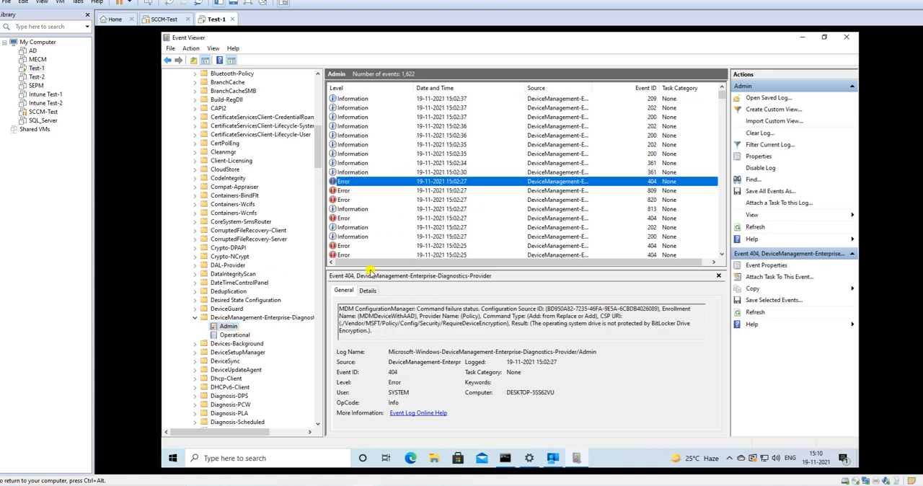
left_click_drag(354, 309, 474, 308)
left_click_drag(545, 310, 681, 303)
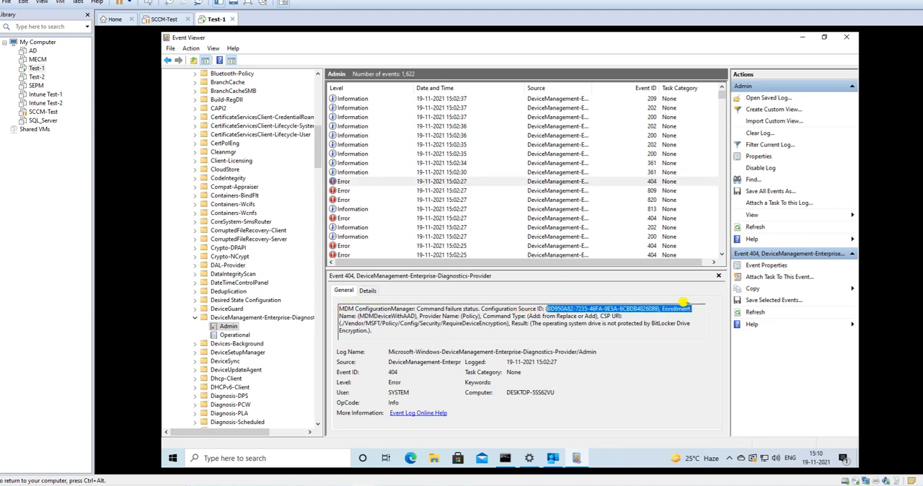
left_click_drag(358, 315, 578, 316)
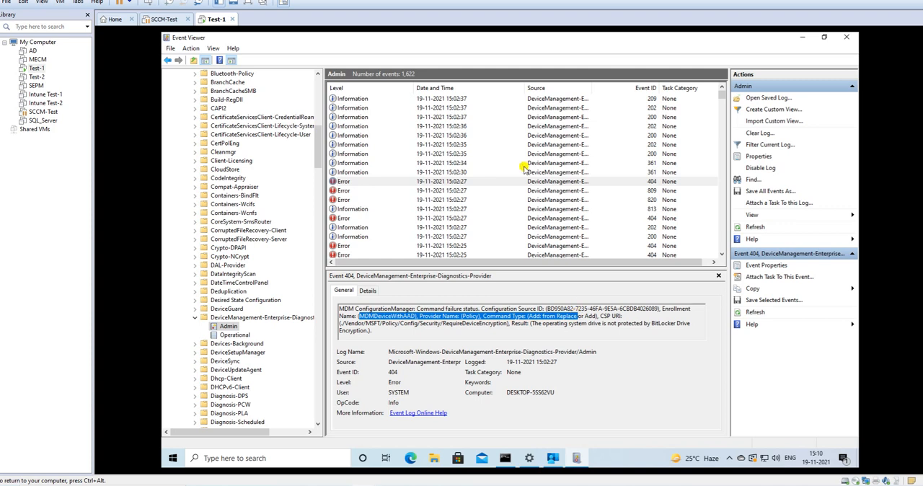
Examine the 809 and 820 errors and the 813 information event logged at 15:02:27.
left_click(348, 191)
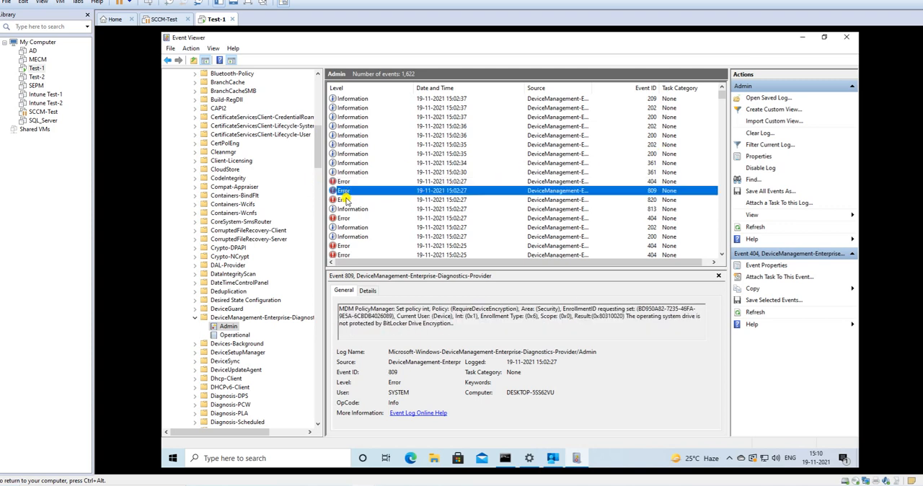
left_click(348, 200)
left_click(353, 209)
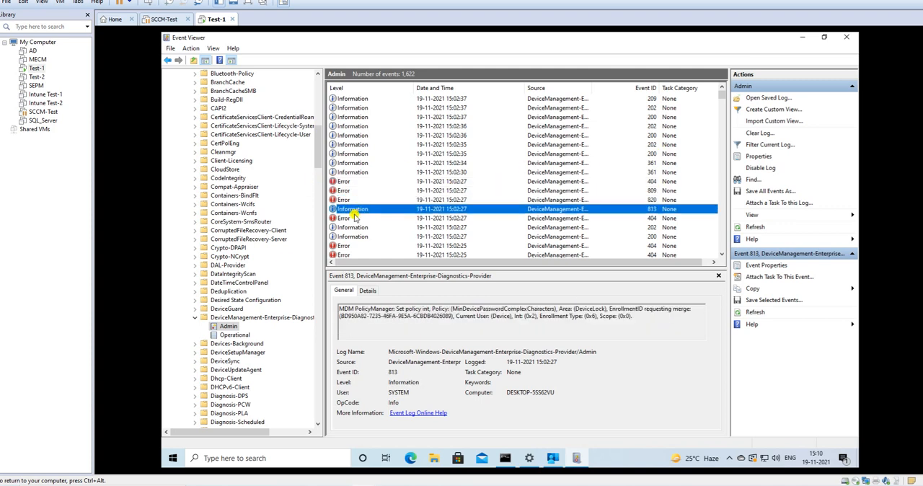
Open the Operational log and review the messages of several information events, ending on the newest one.
left_click(234, 334)
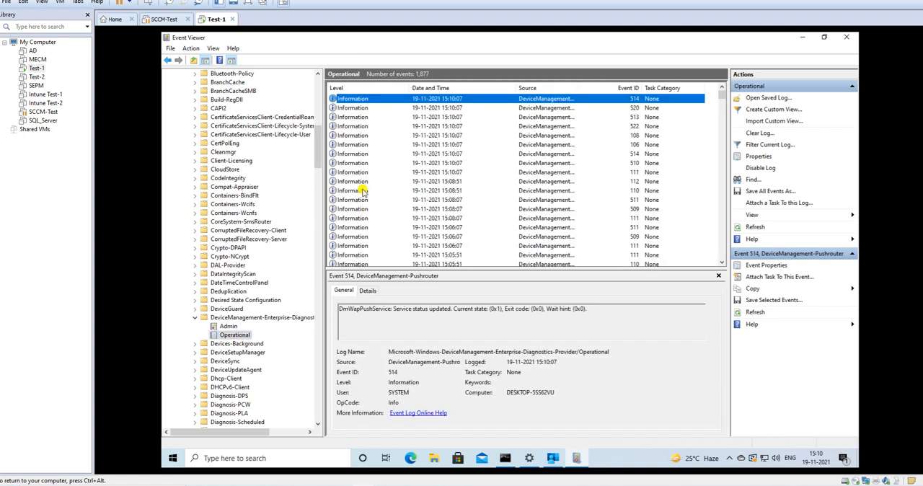
left_click(351, 117)
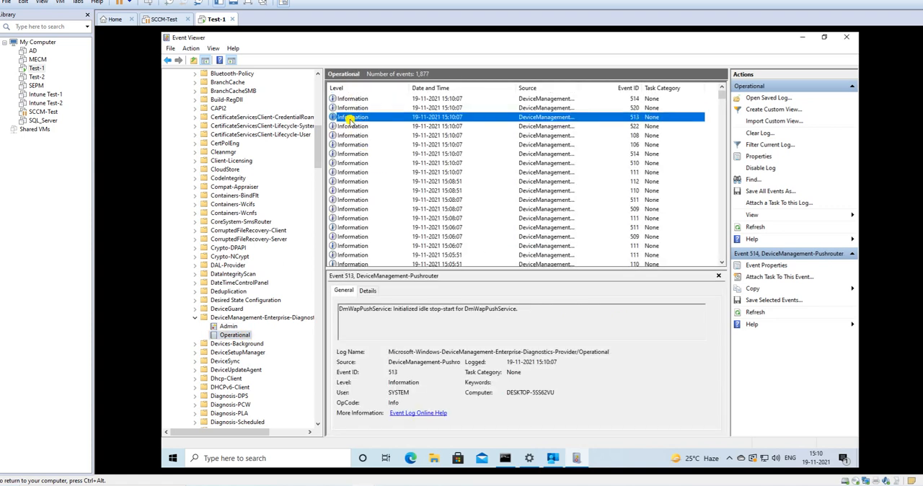
left_click(354, 144)
left_click(355, 172)
scroll(355, 173, "down", 3)
left_click(351, 181)
scroll(359, 232, "down", 10)
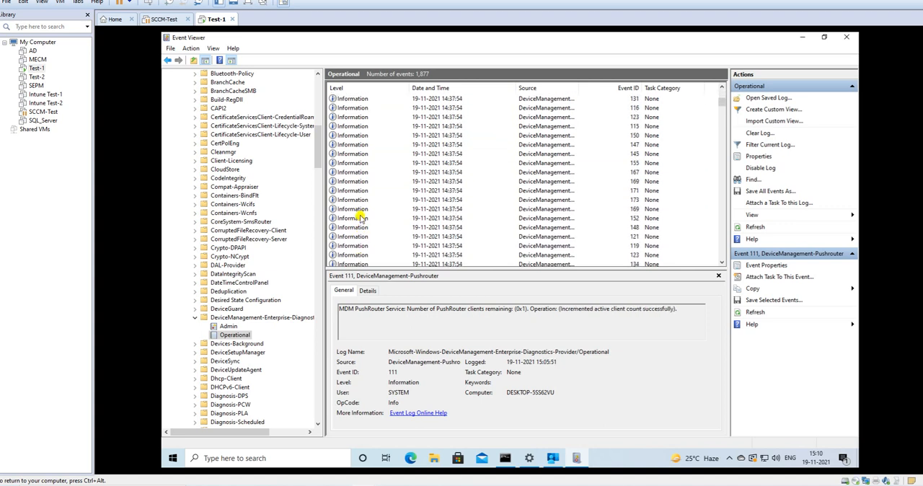
scroll(359, 214, "up", 10)
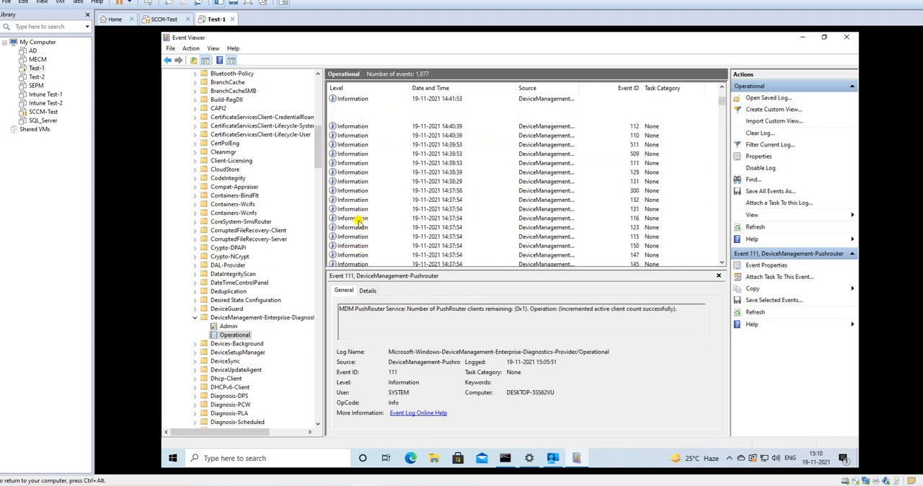
scroll(364, 220, "up", 5)
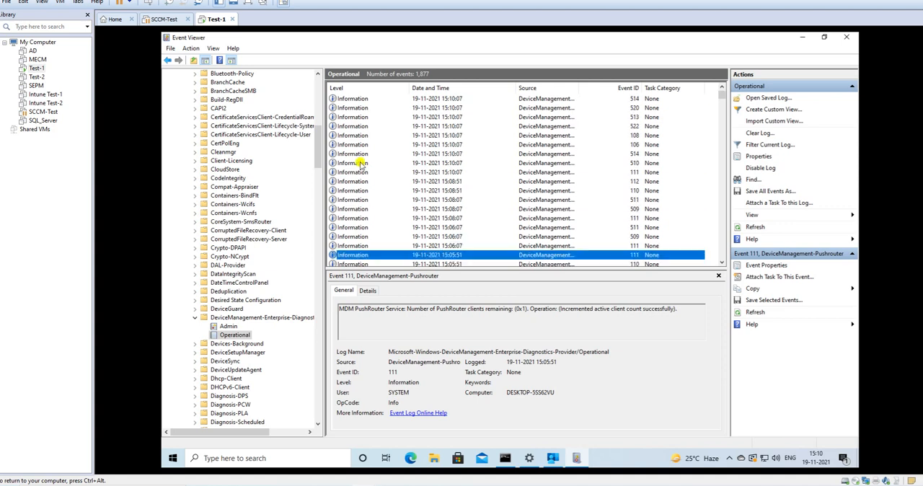
left_click(358, 99)
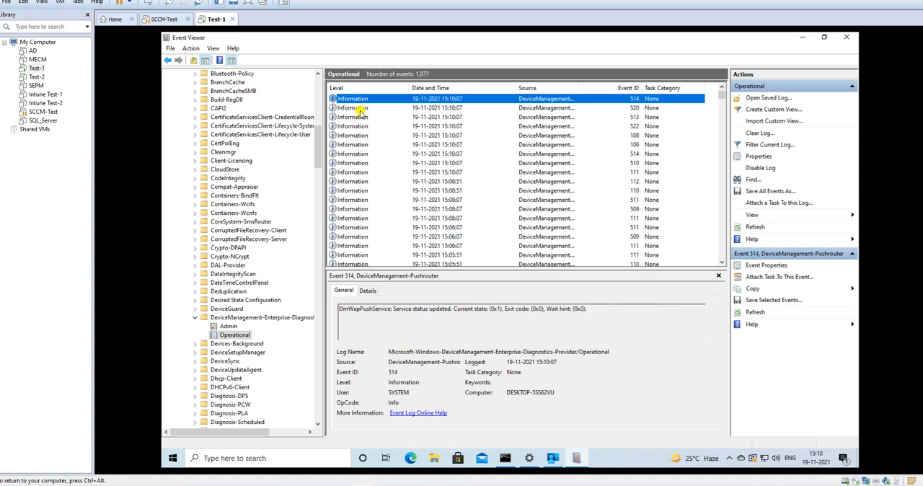
Return to the Admin log, recheck the 404 and 820 errors from 15:02:27 and look through the older entries.
left_click(228, 325)
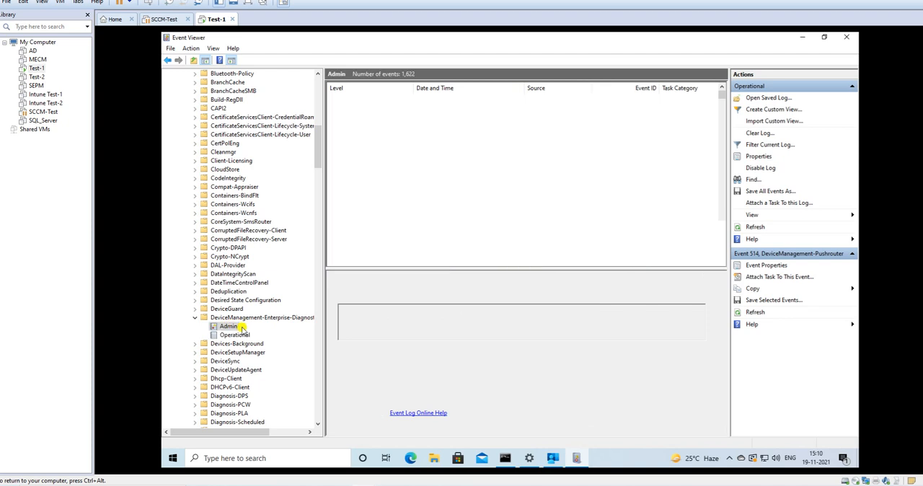
left_click(345, 183)
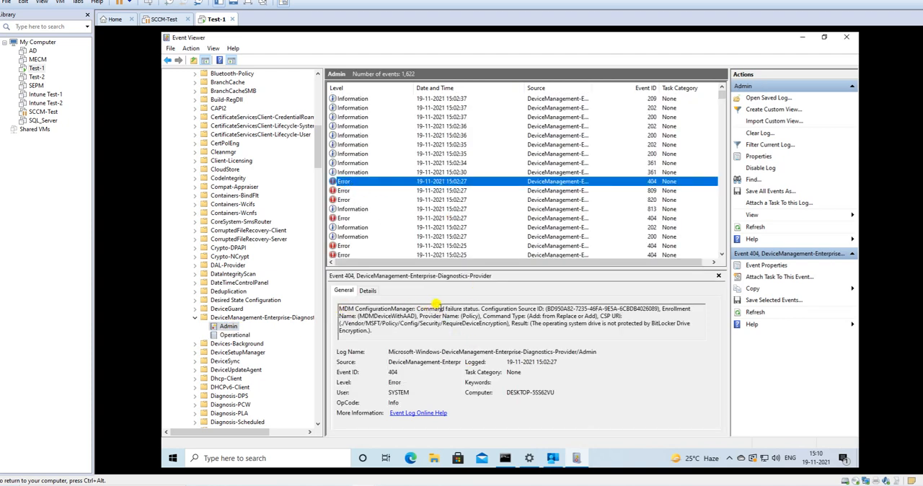
left_click_drag(354, 309, 477, 306)
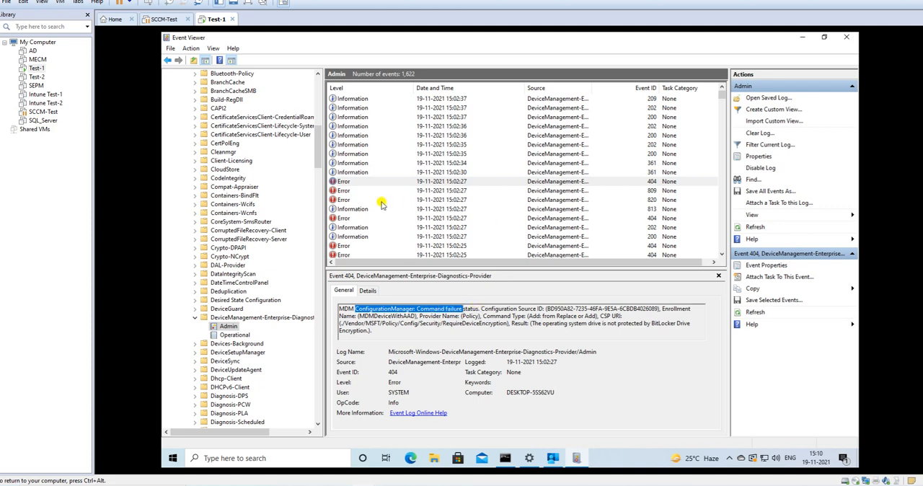
left_click(344, 199)
scroll(364, 209, "down", 5)
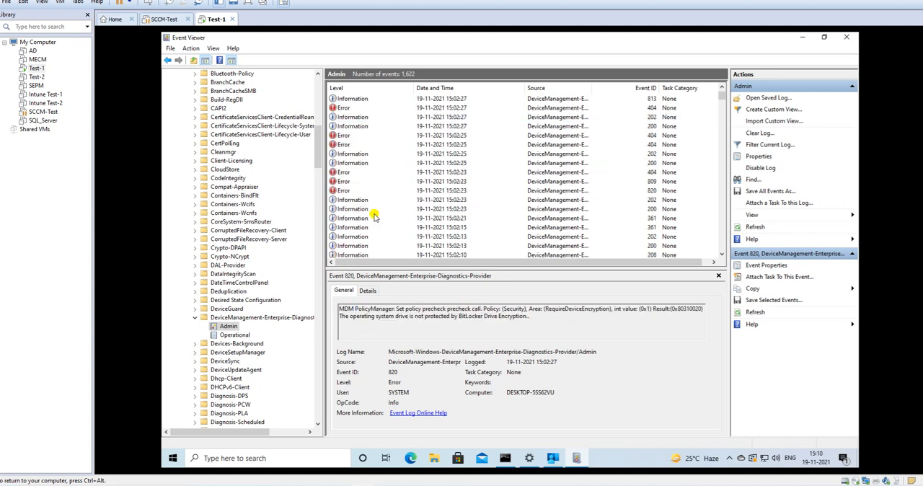
scroll(375, 215, "down", 6)
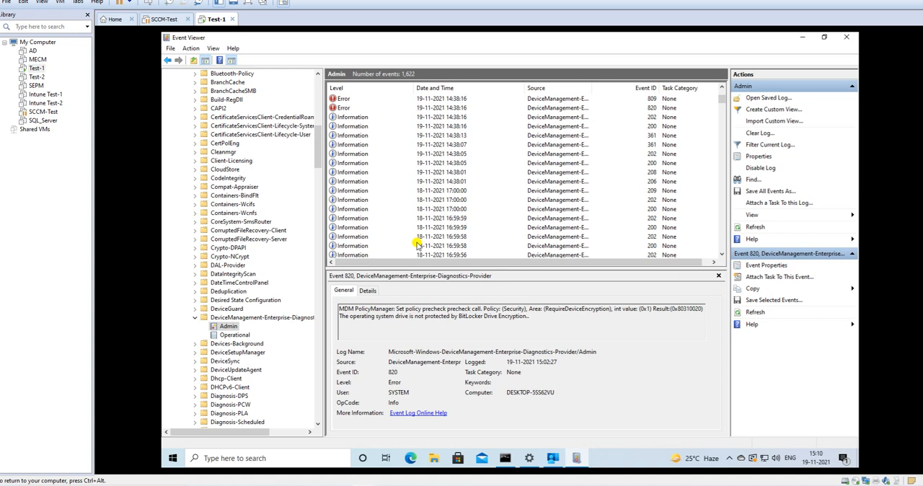
scroll(411, 215, "up", 11)
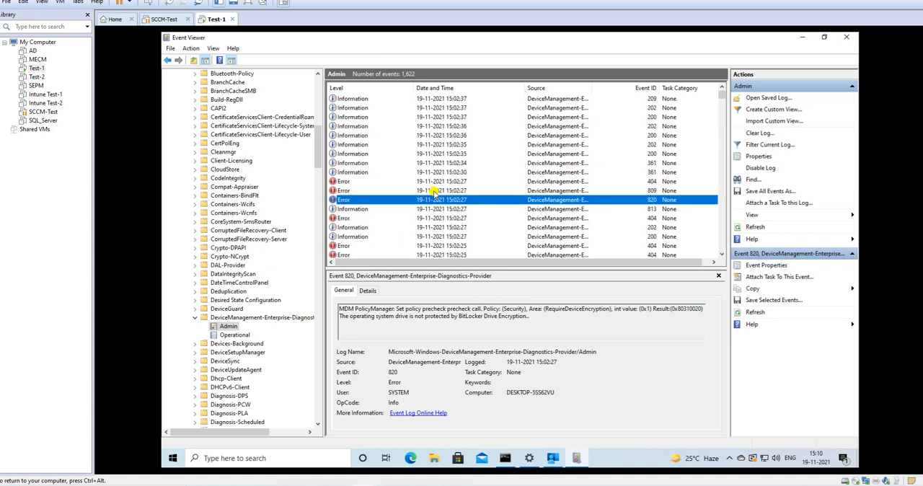
Examine the policy precheck message of the 820 error logged at 14:38:16 in the Admin log.
scroll(447, 200, "down", 6)
scroll(454, 219, "down", 5)
left_click(363, 163)
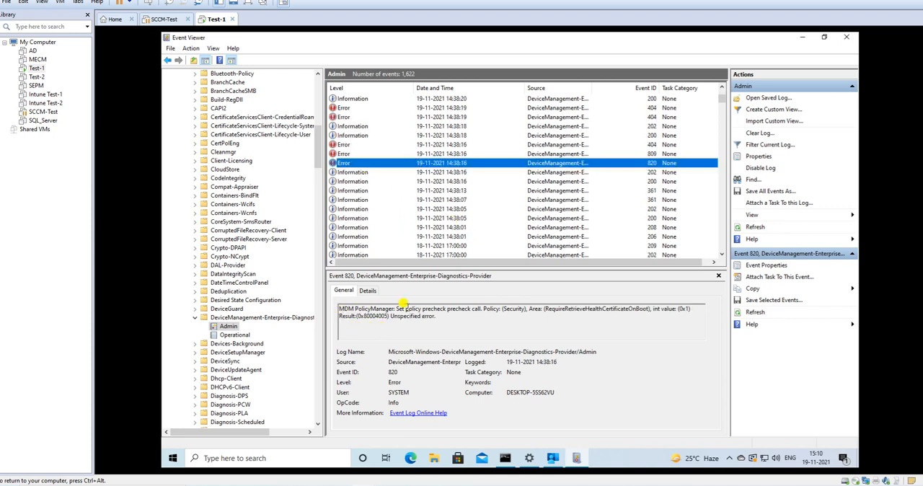
left_click_drag(404, 308, 470, 309)
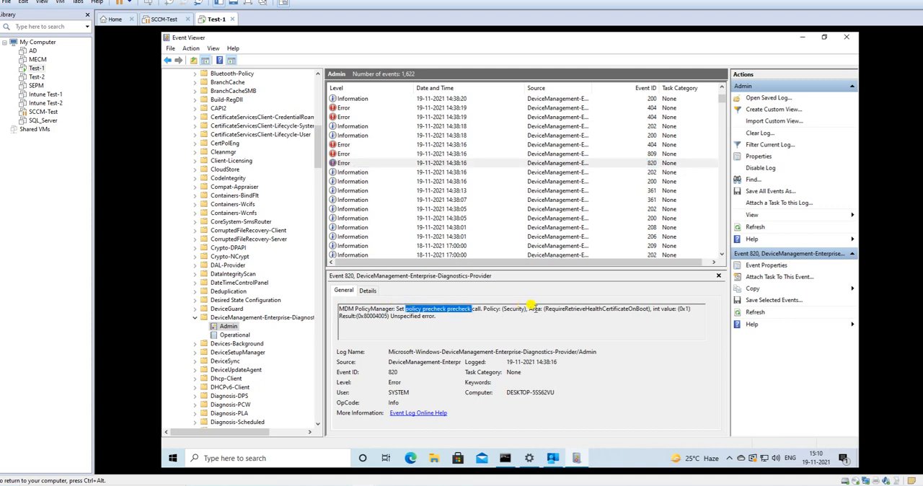
left_click_drag(542, 308, 692, 302)
key("ctrl+a")
left_click(484, 318)
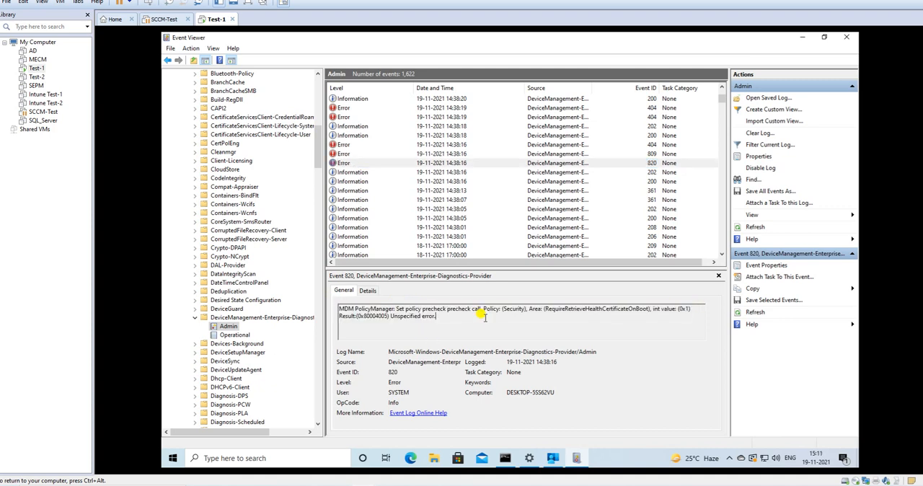
Review the 809 and 404 errors and the information events logged between 14:38:16 and 14:38:20.
left_click(346, 154)
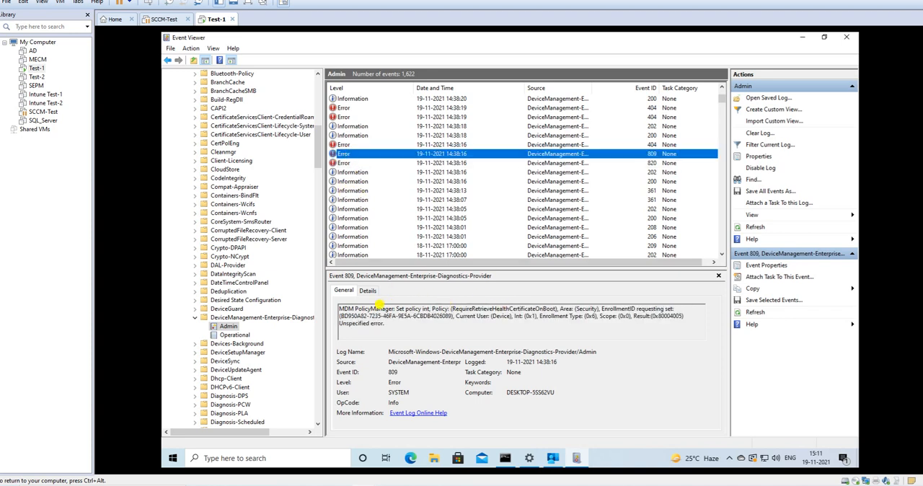
left_click(333, 144)
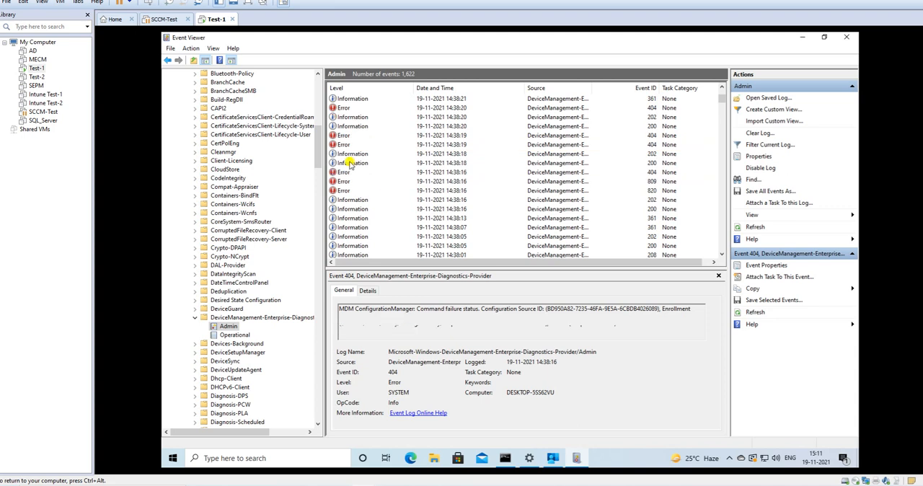
left_click(354, 162)
left_click(356, 154)
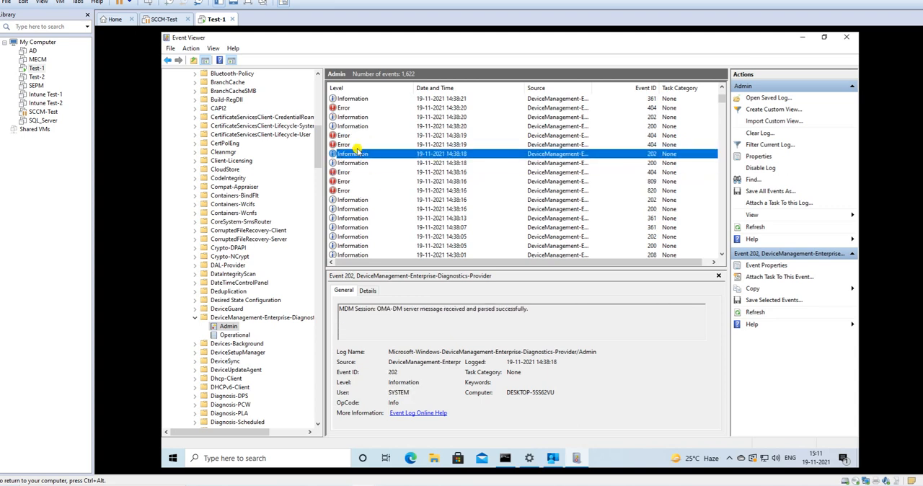
left_click(349, 144)
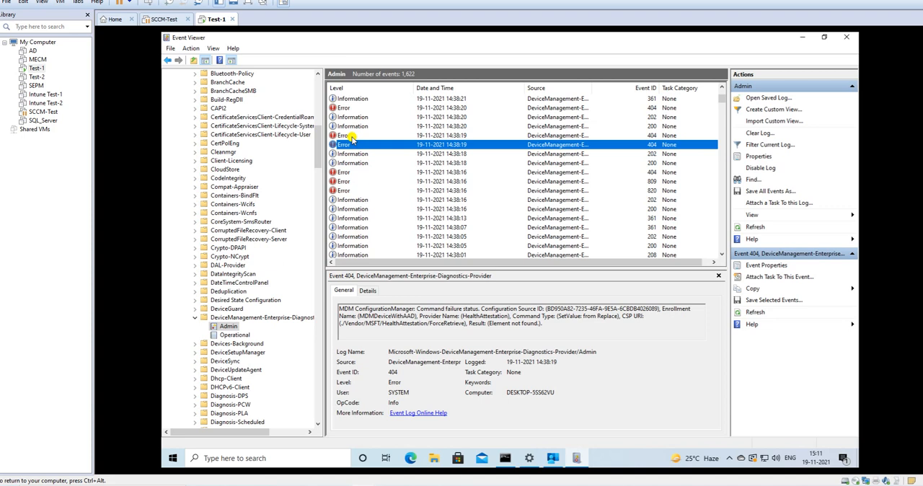
left_click(350, 136)
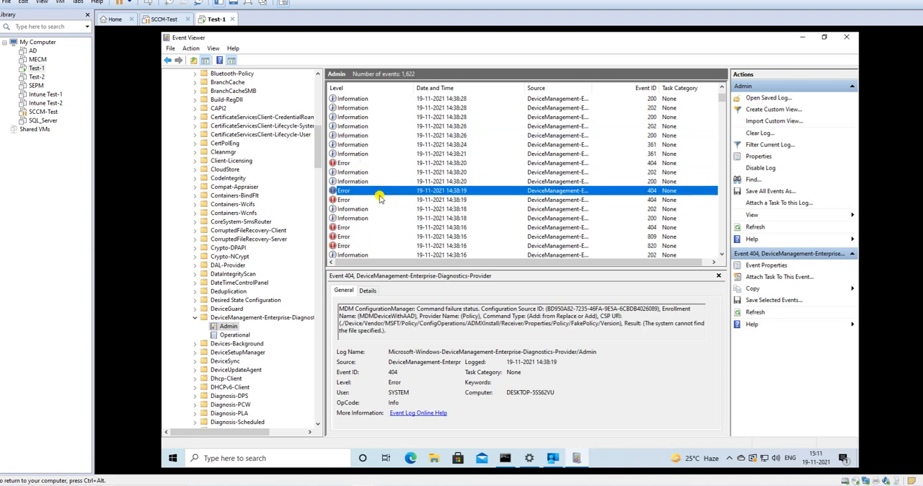
left_click(347, 162)
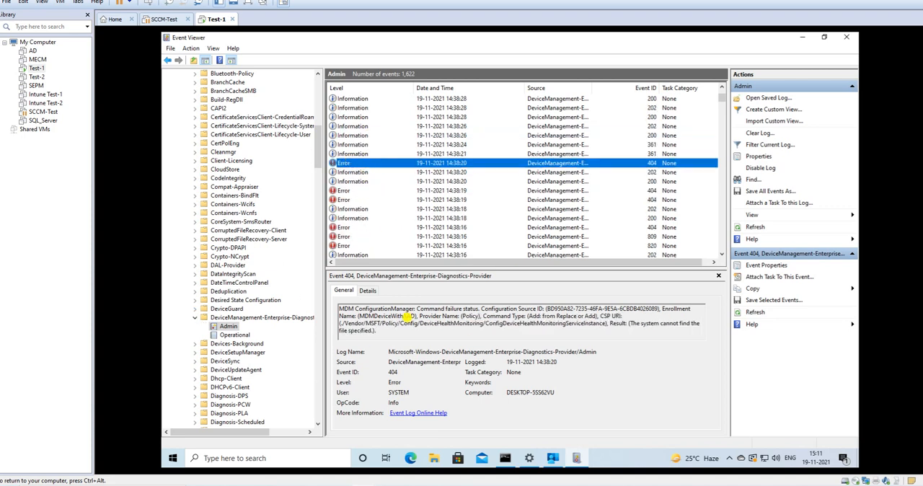
Show the Operational log briefly, return to the Admin log and view the 361 event logged at 15:02:34.
left_click(227, 332)
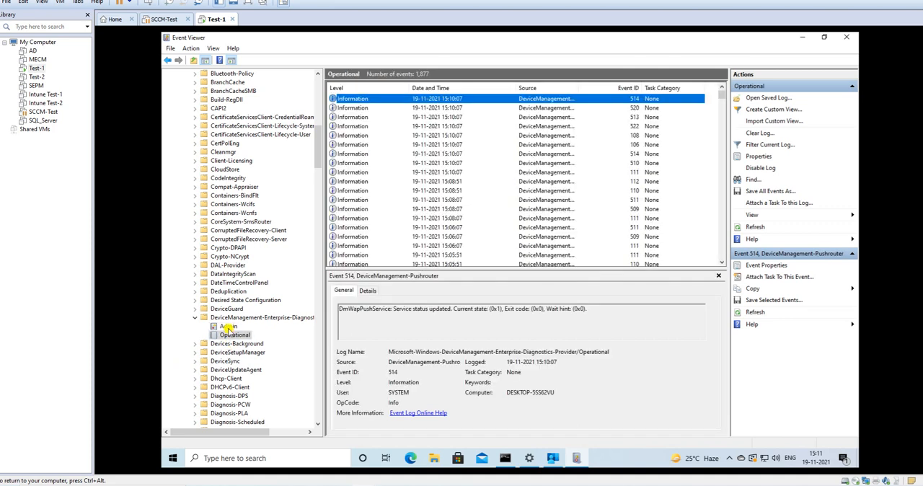
left_click(228, 326)
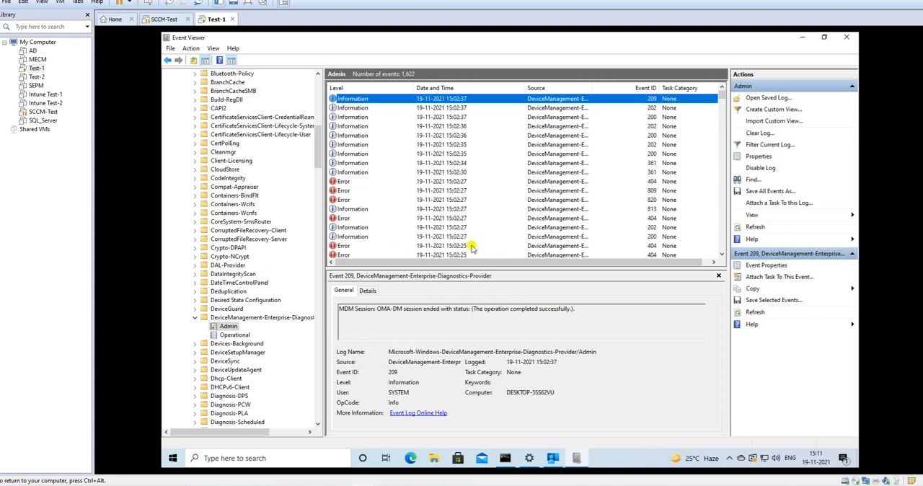
mouse_move(528, 459)
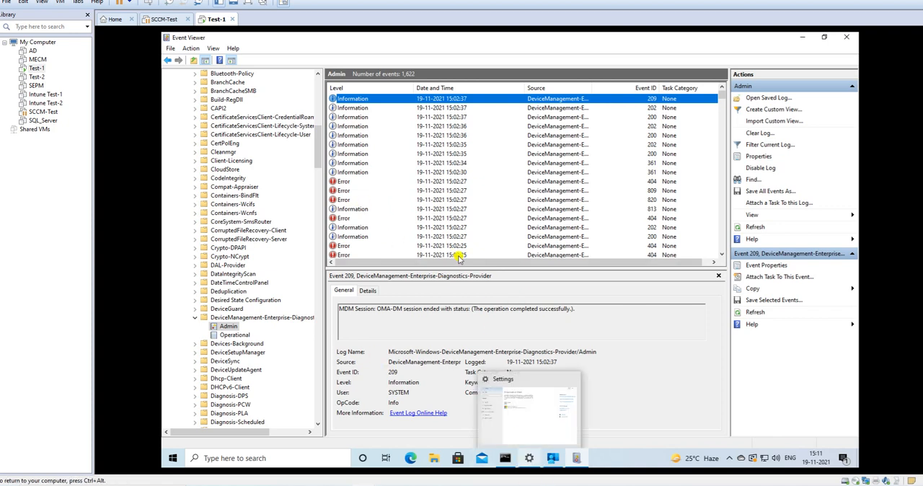
left_click(368, 164)
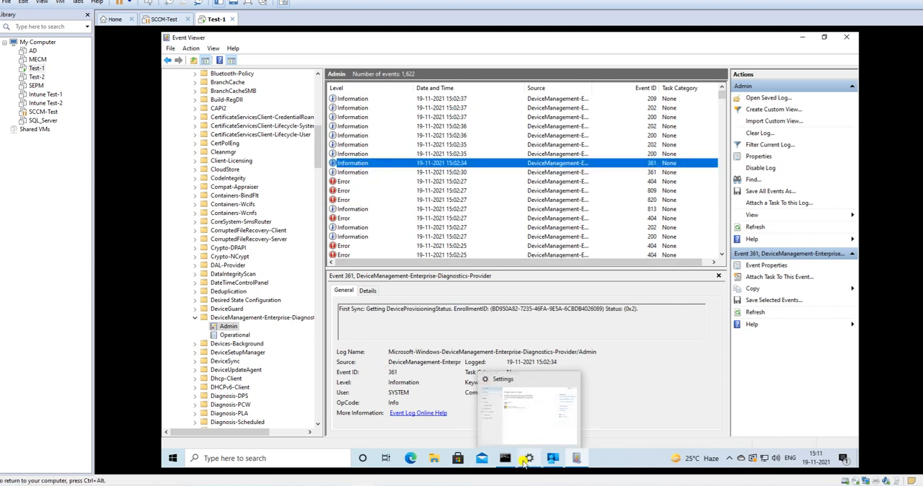
Bring up the Access work or school settings and Company Portal on the Test-1 virtual machine.
left_click(531, 460)
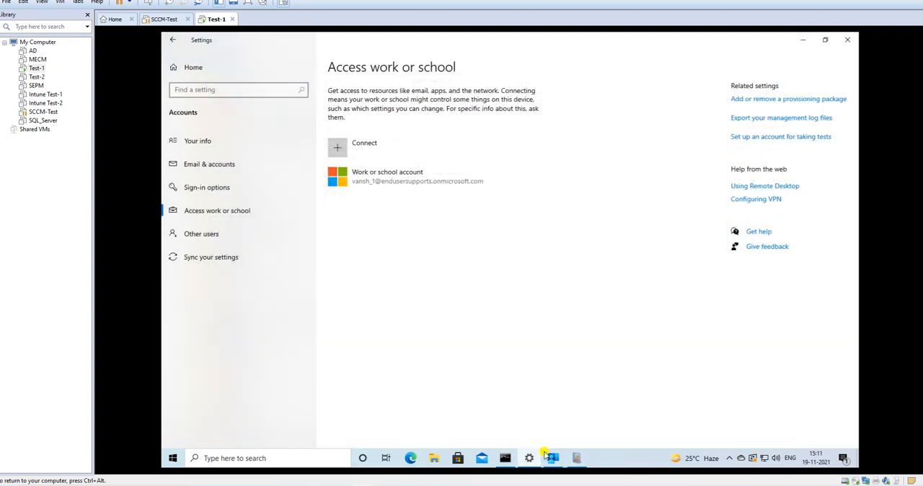
left_click(552, 459)
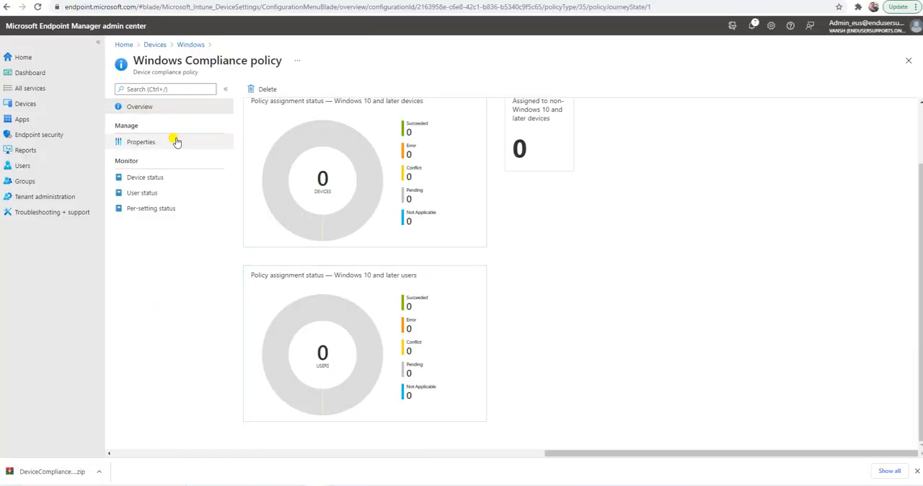
Switch to the Microsoft Endpoint Manager admin center and open the list of Windows devices.
left_click(39, 107)
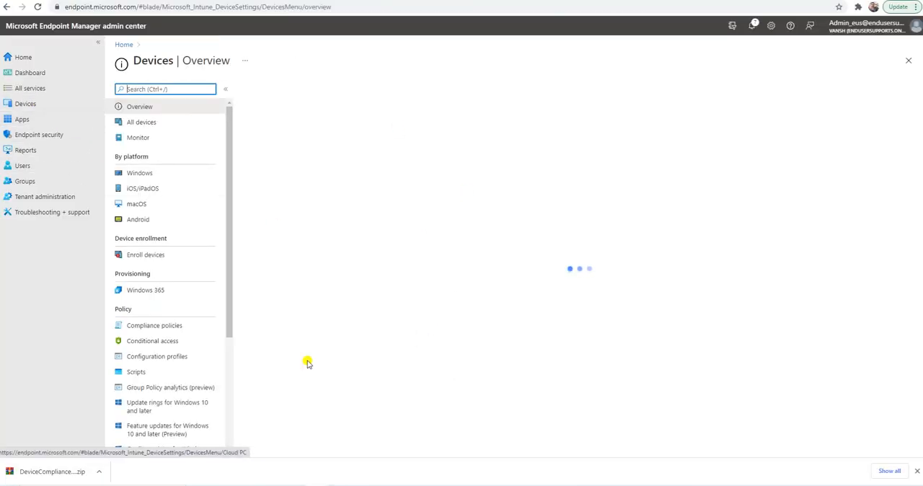
left_click(139, 173)
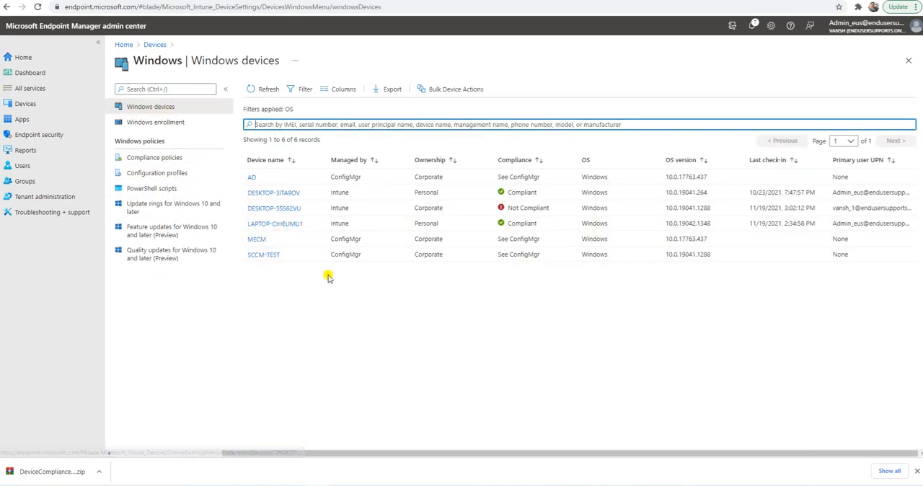
Start a remote sync of the device DESKTOP-5SS62VU and confirm it.
left_click(287, 209)
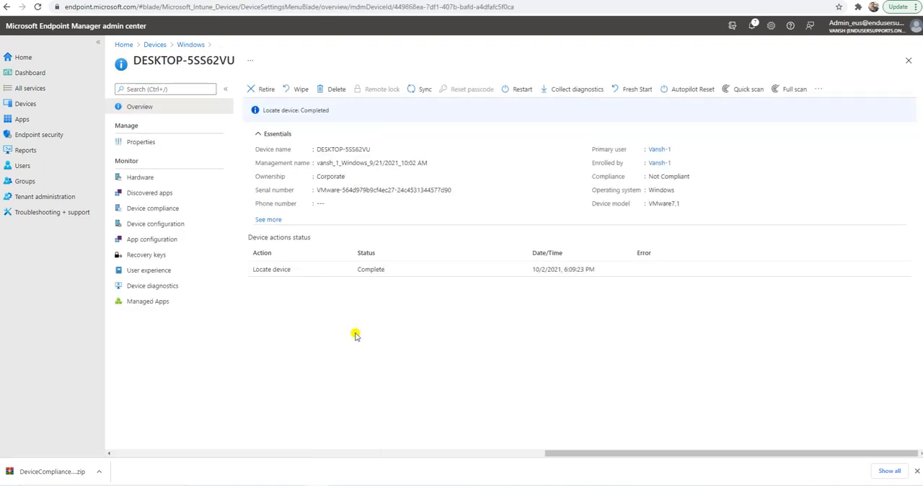
left_click(425, 88)
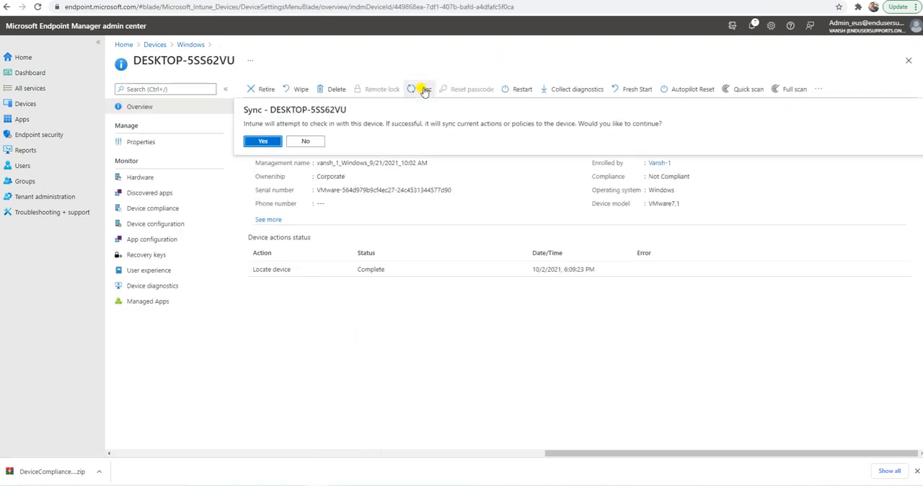
left_click(278, 143)
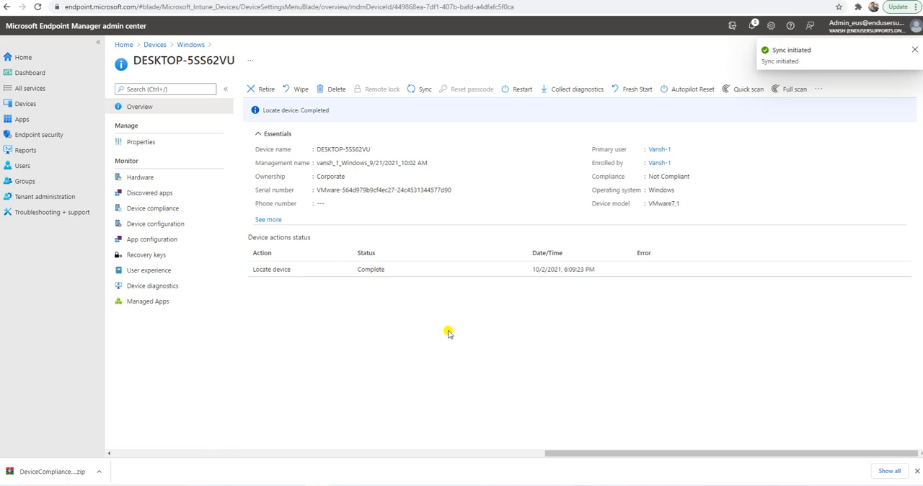
Check the compliance state of DESKTOP-5SS62VU in the list of all devices, then return to the Devices overview.
left_click(155, 44)
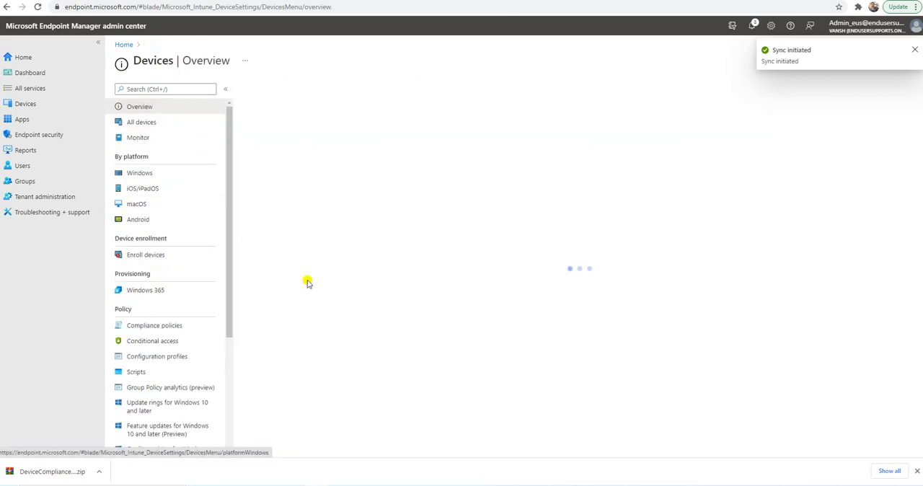
left_click(136, 122)
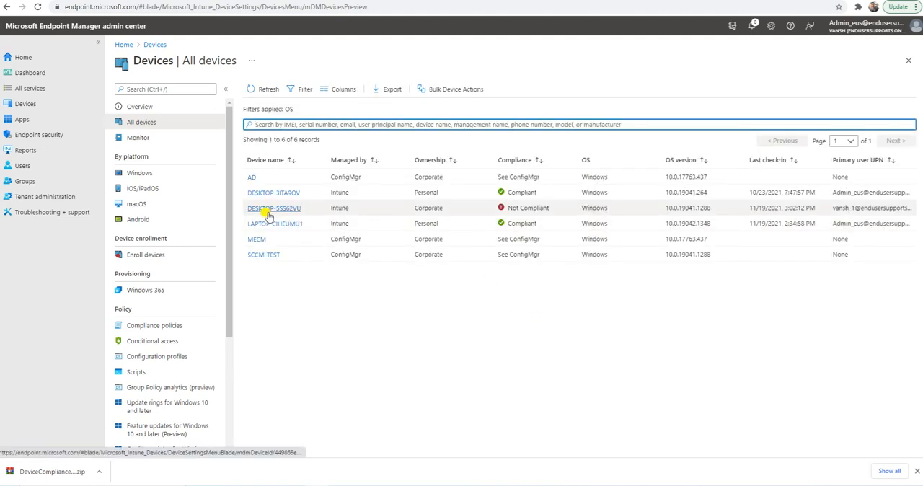
left_click(546, 208)
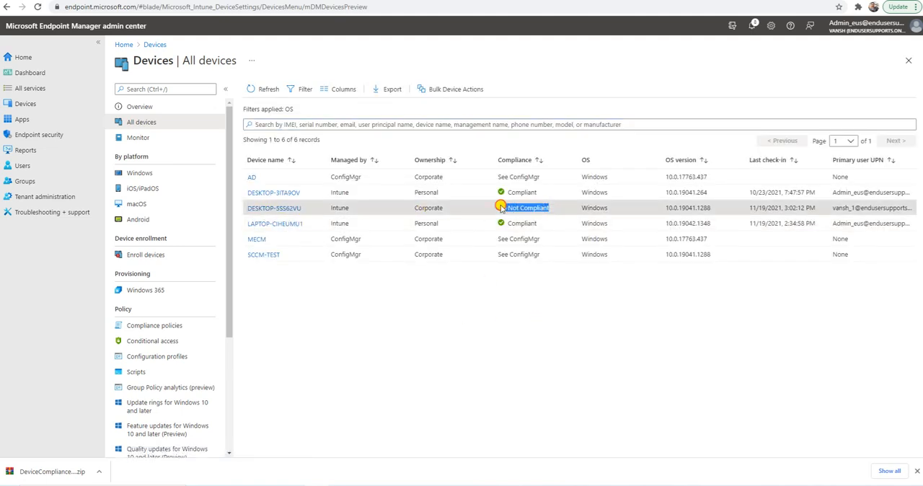
left_click(155, 44)
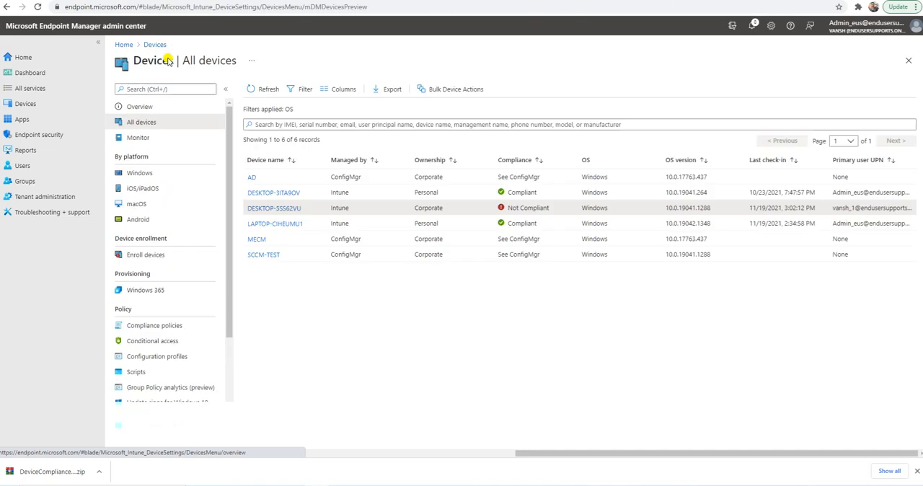